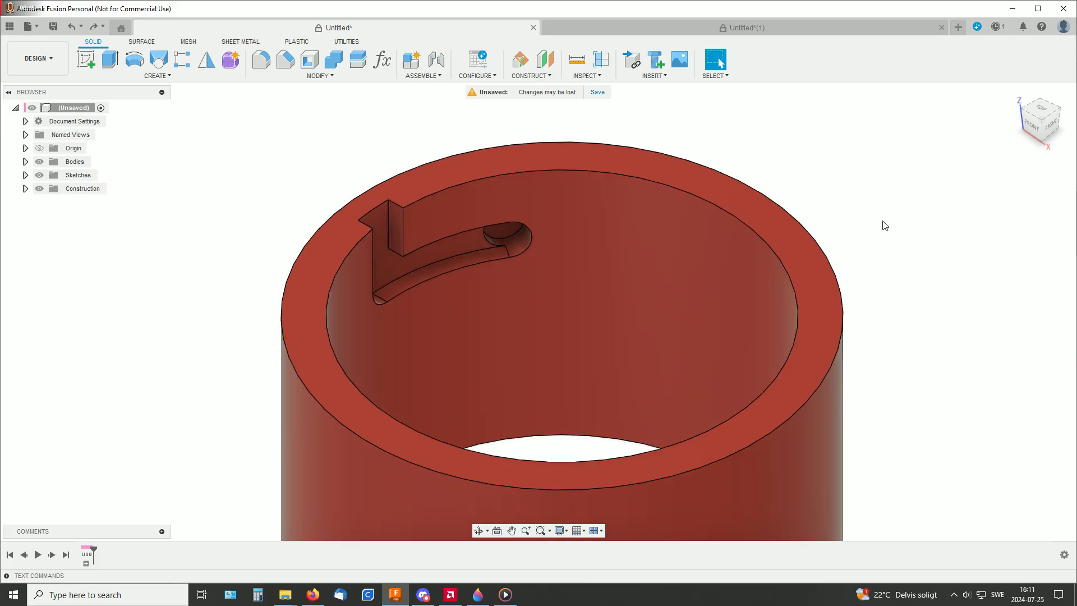
In the second open design, create a construction plane offset -20 mm from the ring's top face
{"action": "left_click", "coordinate": [740, 29]}
{"action": "middle_click_drag", "start_coordinate": [875, 231], "coordinate": [846, 263], "text": "shift"}
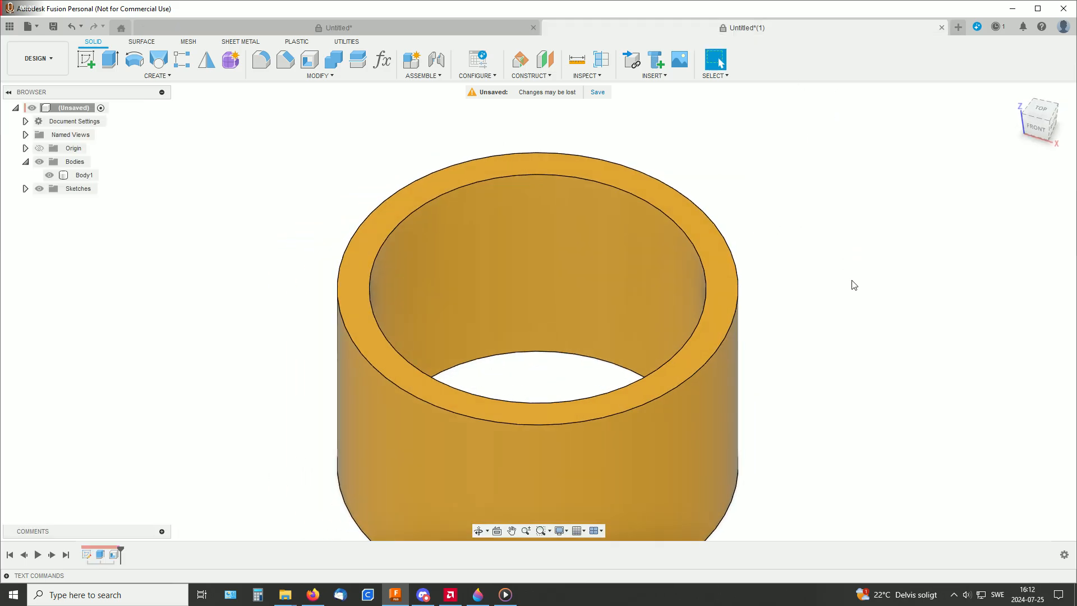
{"action": "left_click", "coordinate": [559, 226]}
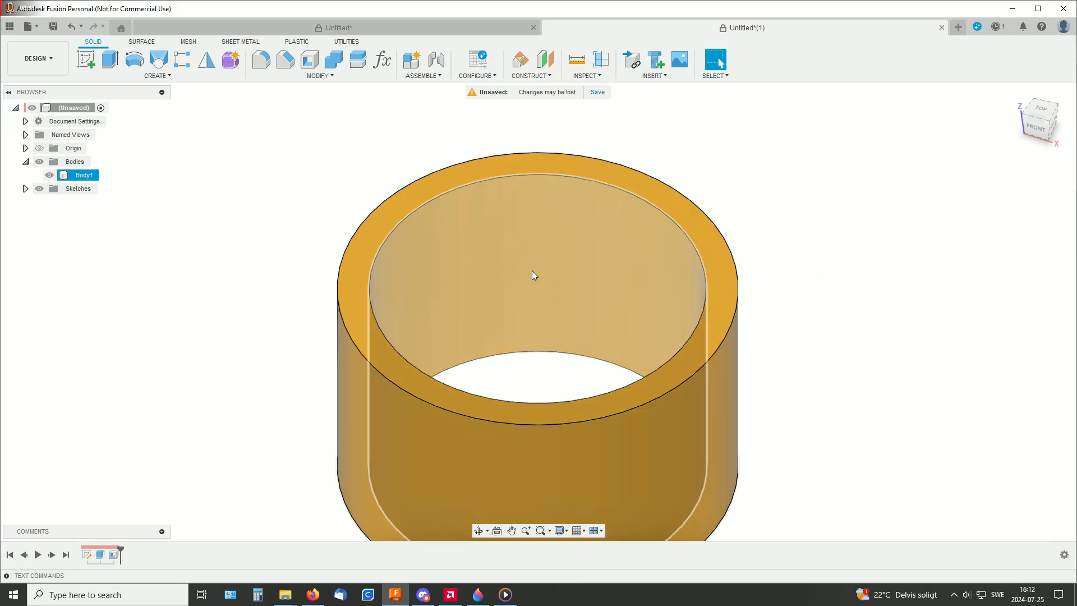
{"action": "left_click", "coordinate": [542, 60]}
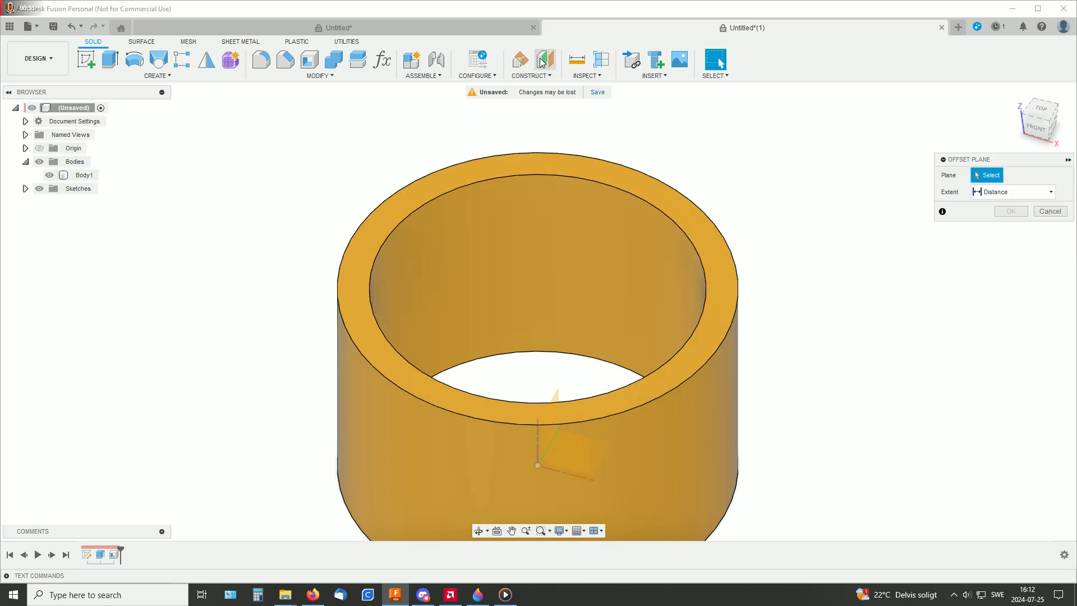
{"action": "left_click", "coordinate": [560, 164]}
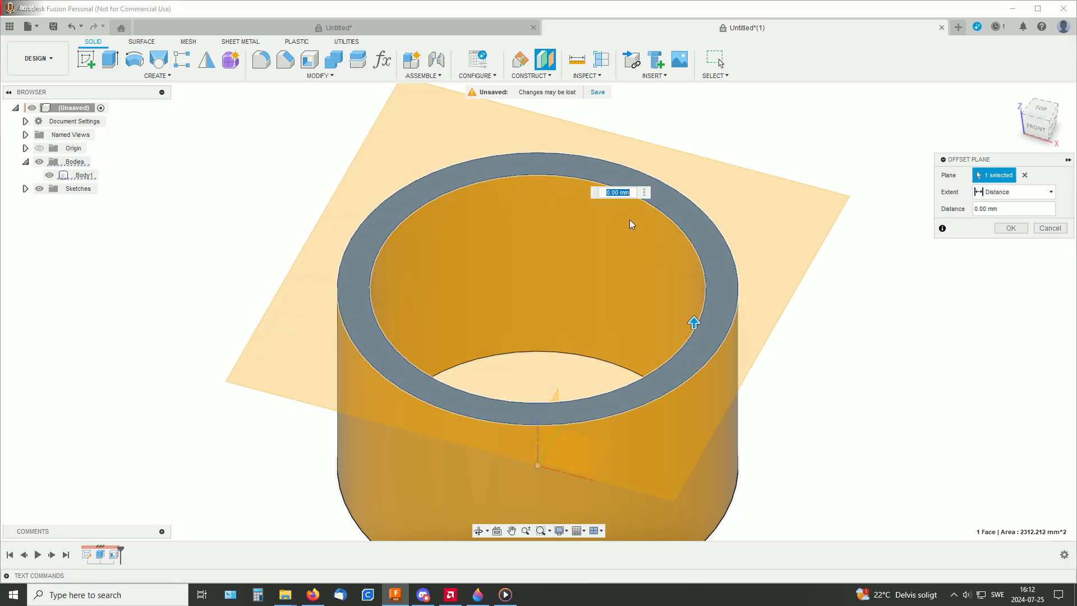
{"action": "left_click_drag", "start_coordinate": [690, 313], "coordinate": [684, 356]}
{"action": "type", "text": "-20"}
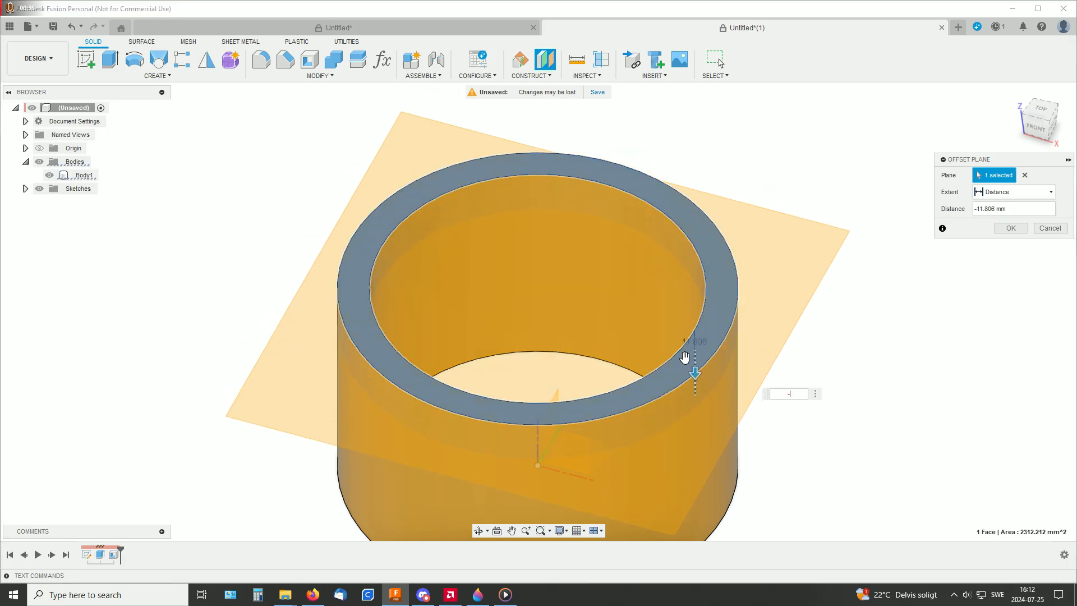
{"action": "key", "text": "Return"}
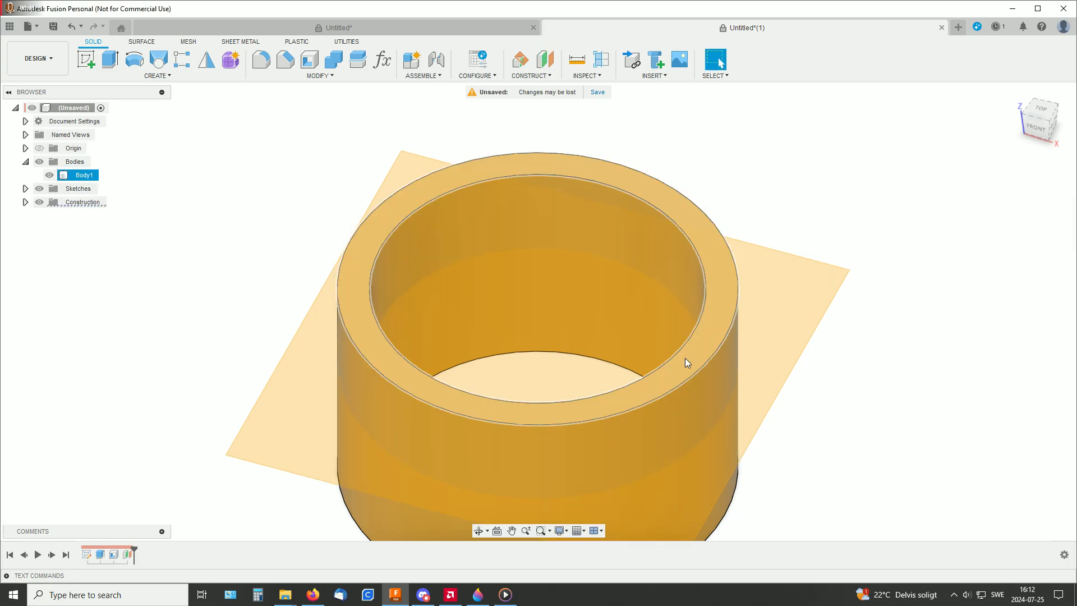
Start a sketch on the offset plane and draw a vertical line from beyond the ring's outer edge to the origin
{"action": "left_click", "coordinate": [86, 59]}
{"action": "left_click", "coordinate": [493, 315]}
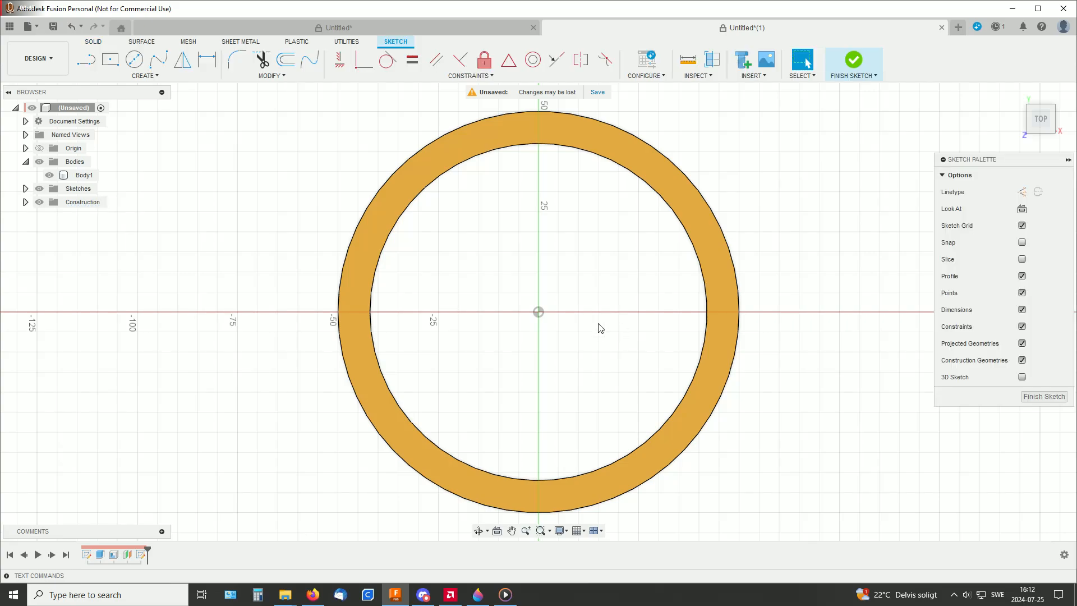
{"action": "left_click", "coordinate": [86, 59]}
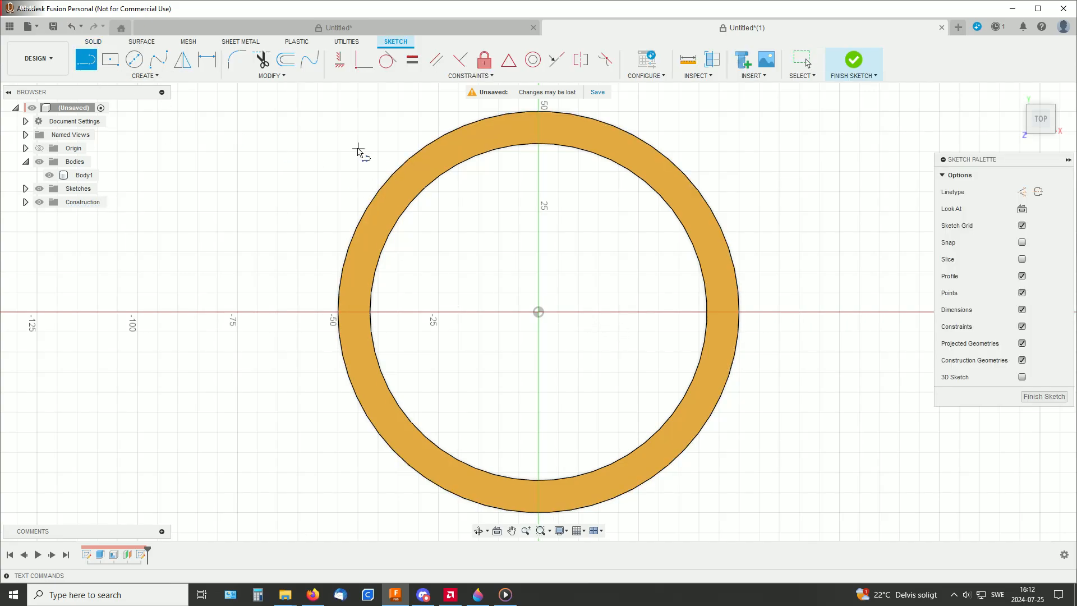
{"action": "middle_click_drag", "start_coordinate": [359, 151], "coordinate": [330, 235]}
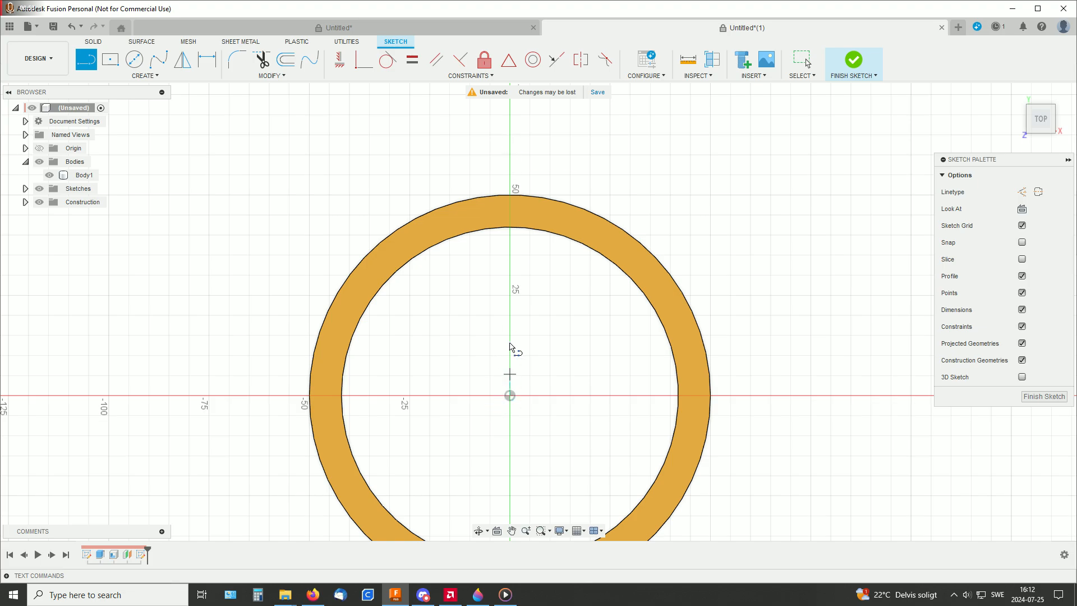
{"action": "left_click", "coordinate": [509, 145]}
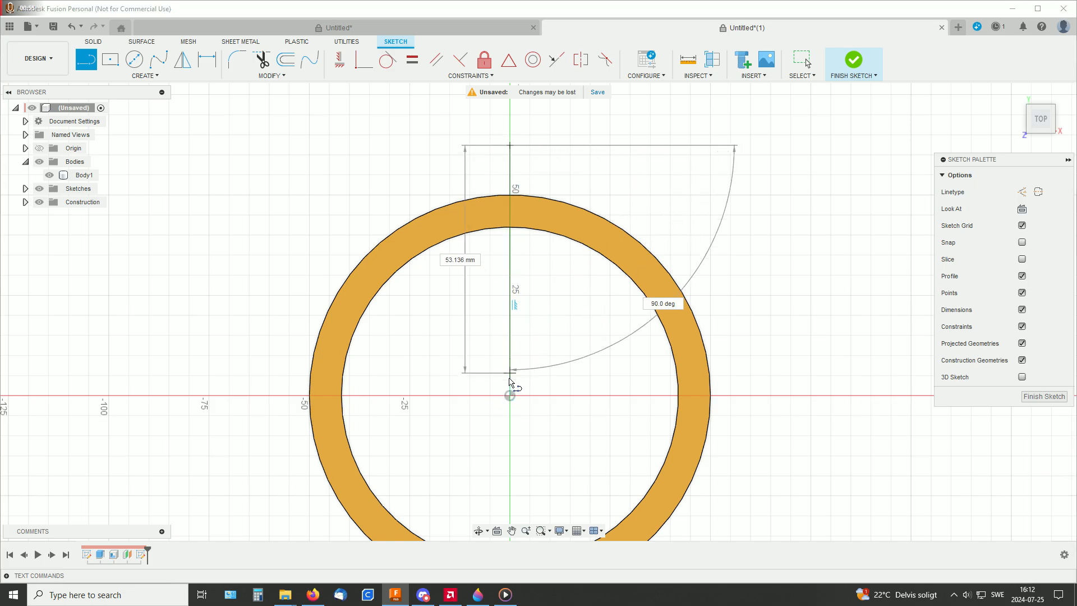
{"action": "left_click", "coordinate": [509, 395]}
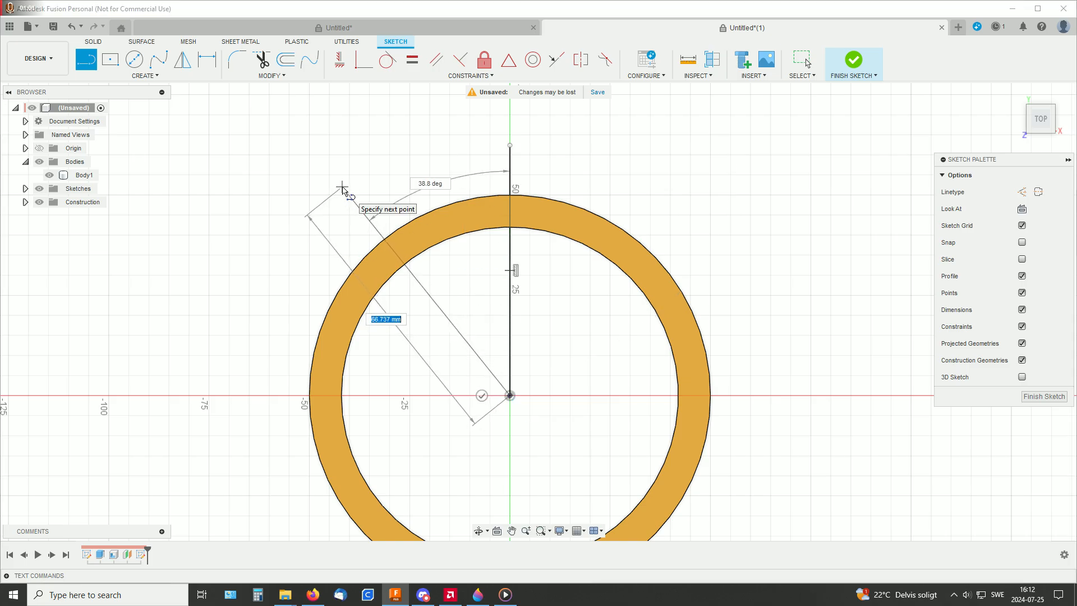
Draw a second line from the origin past the ring's outer edge, about 67 mm long, at 35 degrees to the vertical line
{"action": "key", "text": "Tab"}
{"action": "type", "text": "35"}
{"action": "key", "text": "Tab"}
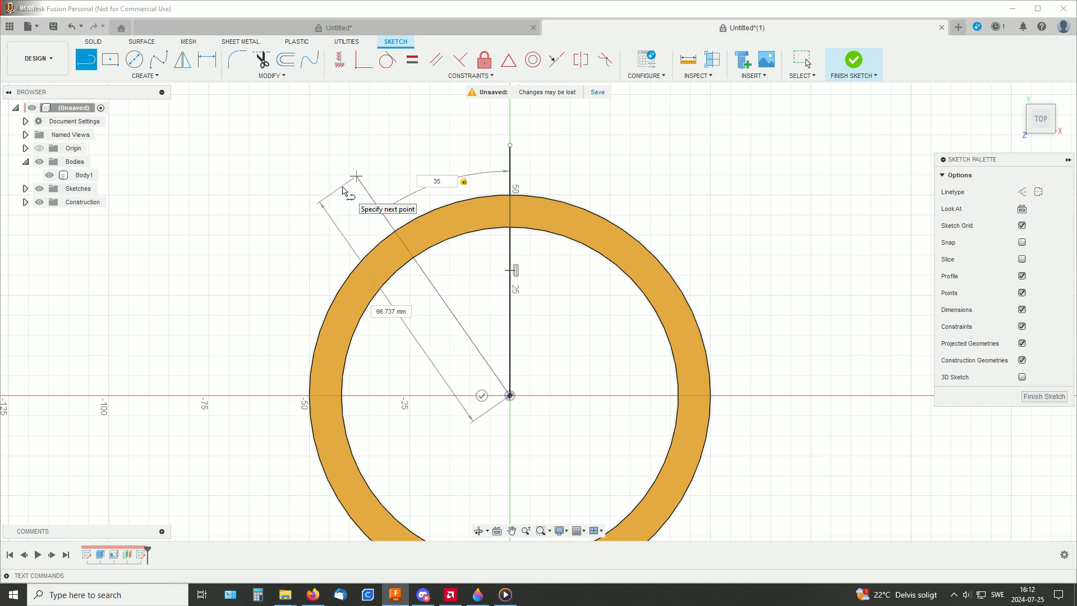
{"action": "key", "text": "Return"}
Intersect the ring body with the sketch plane to add its inner and outer circles to the sketch
{"action": "middle_click_drag", "start_coordinate": [609, 308], "coordinate": [604, 284], "text": "shift"}
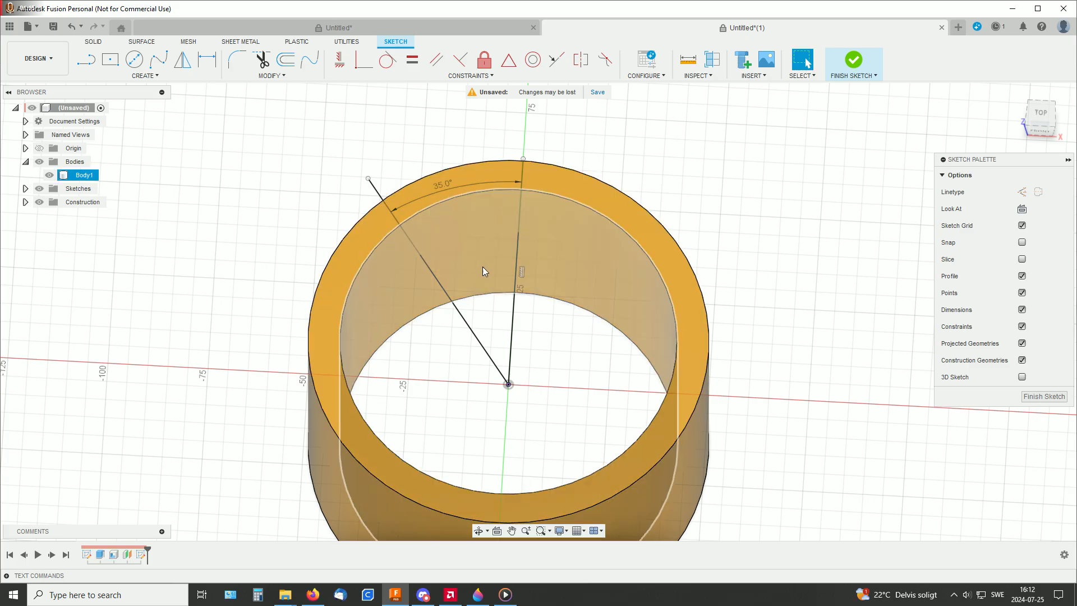
{"action": "scroll", "coordinate": [544, 264], "scroll_direction": "up", "scroll_amount": 3}
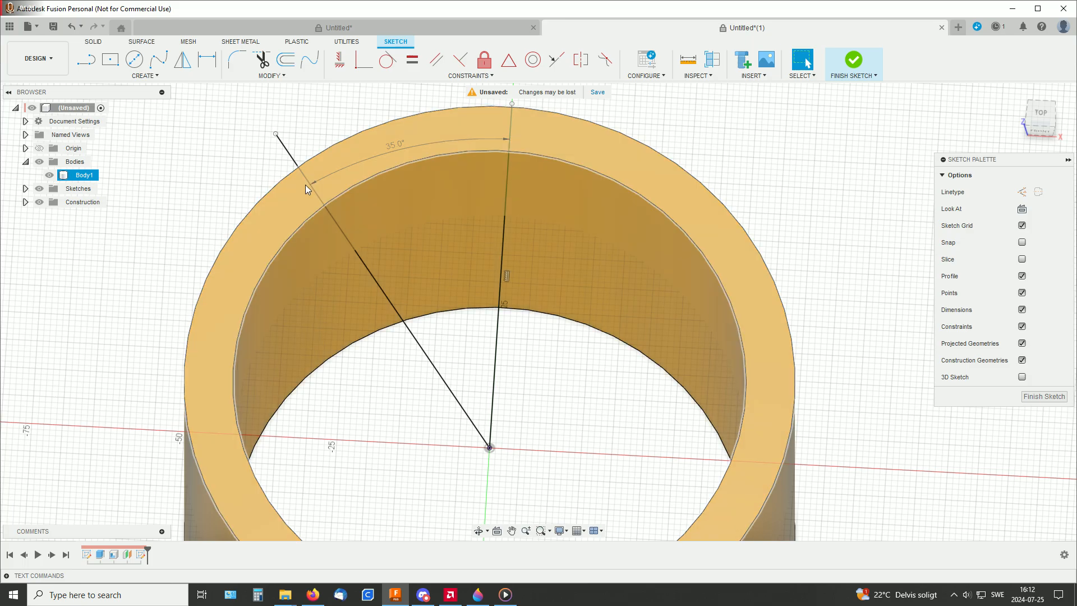
{"action": "left_click", "coordinate": [144, 76]}
{"action": "mouse_move", "coordinate": [145, 245]}
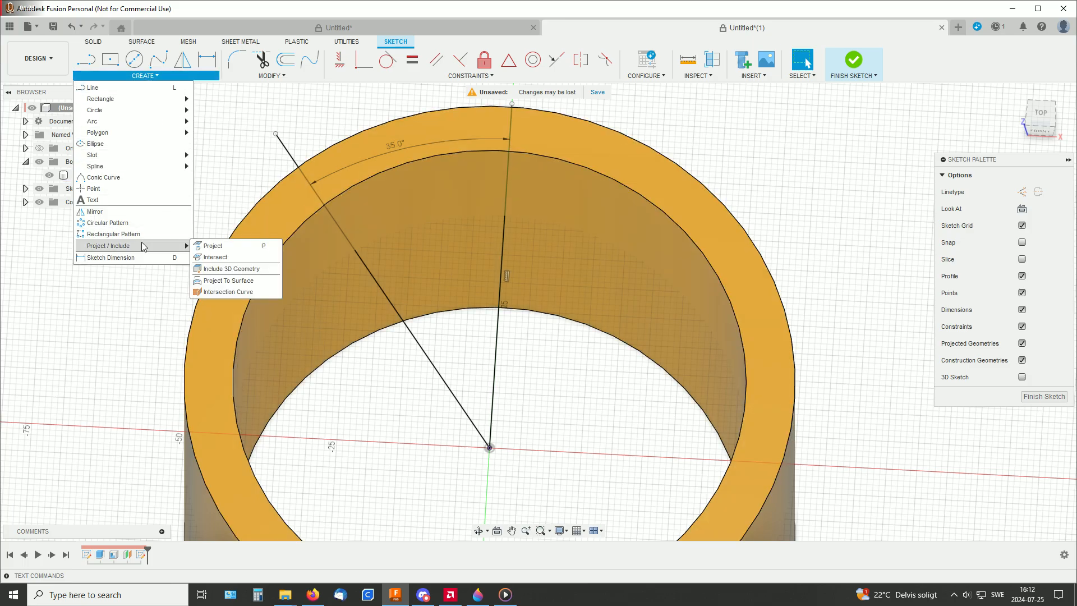
{"action": "left_click", "coordinate": [218, 257]}
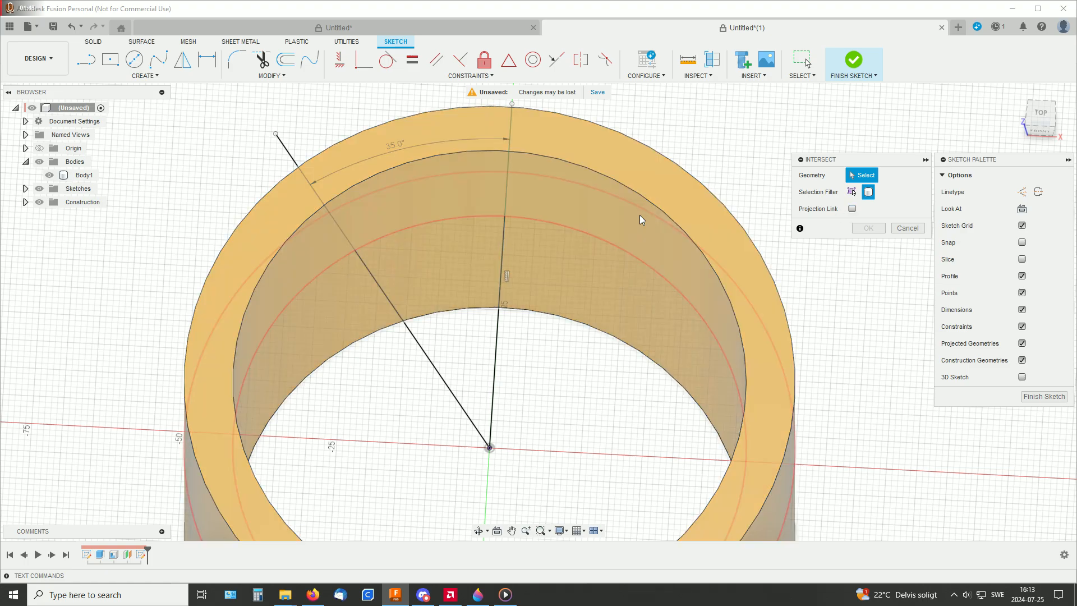
{"action": "left_click", "coordinate": [618, 223]}
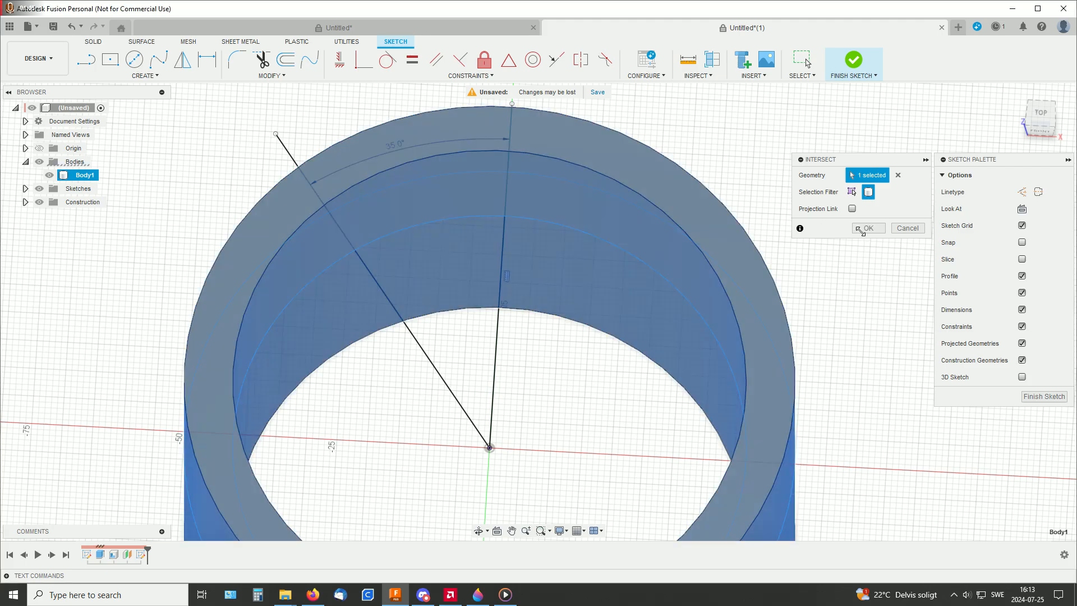
{"action": "key", "text": "Return"}
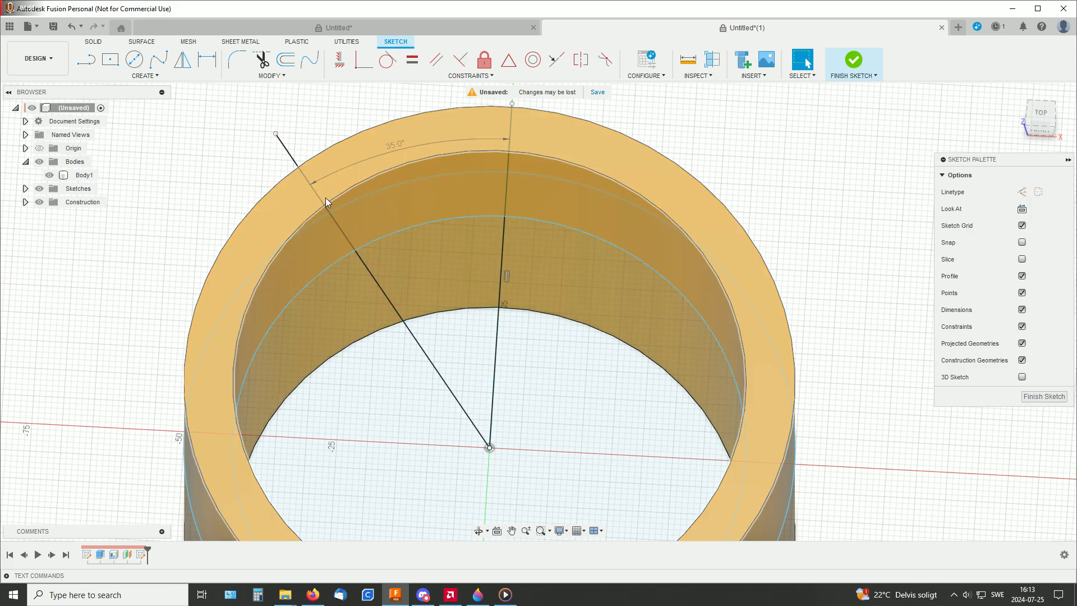
Trim the inner intersection circle down to the arc between the two lines and finish the sketch
{"action": "left_click", "coordinate": [261, 59]}
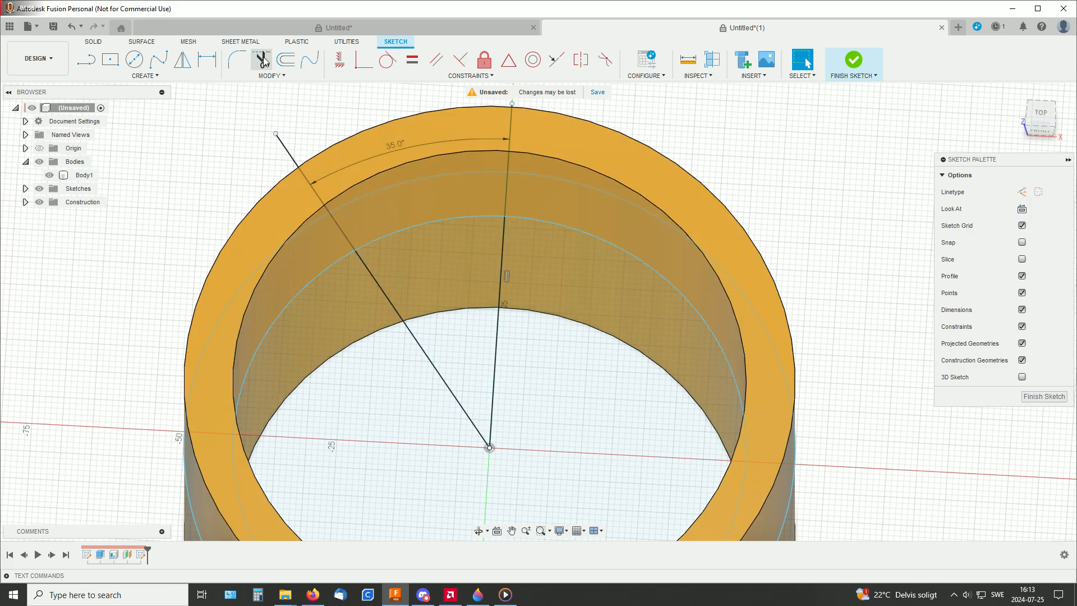
{"action": "left_click", "coordinate": [564, 227]}
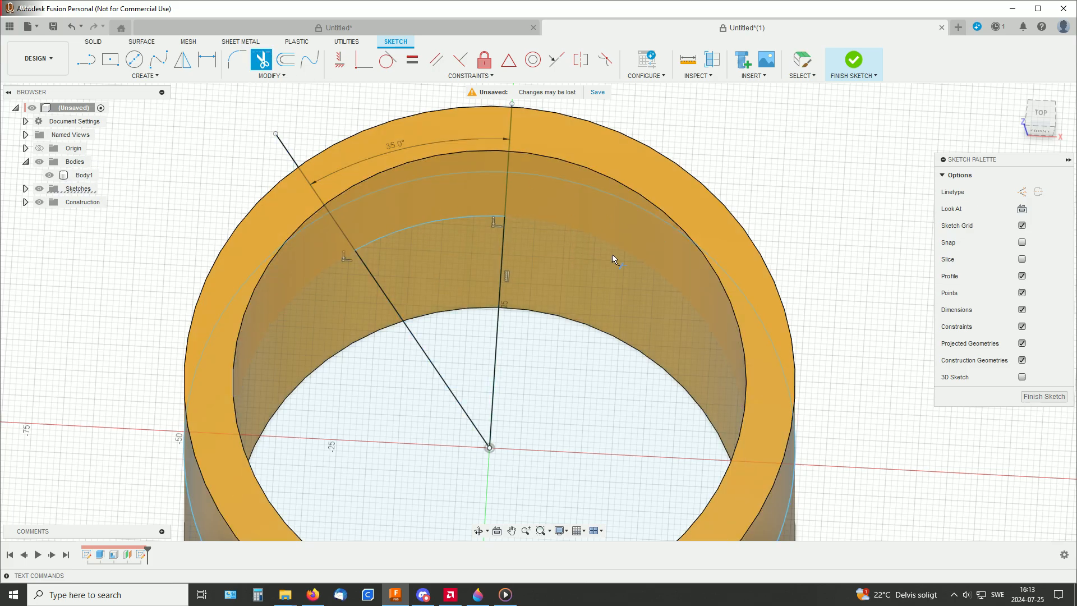
{"action": "left_click", "coordinate": [853, 60]}
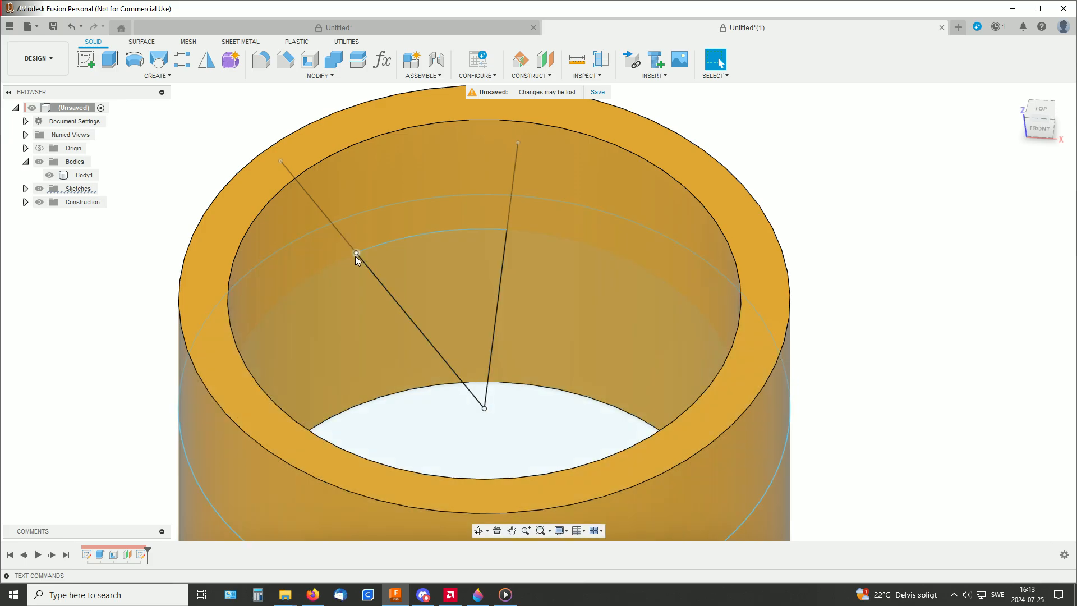
Create a plane tangent to the ring's inner face at the arc's endpoint on the angled line
{"action": "left_click", "coordinate": [351, 139]}
{"action": "middle_click_drag", "start_coordinate": [827, 147], "coordinate": [854, 206]}
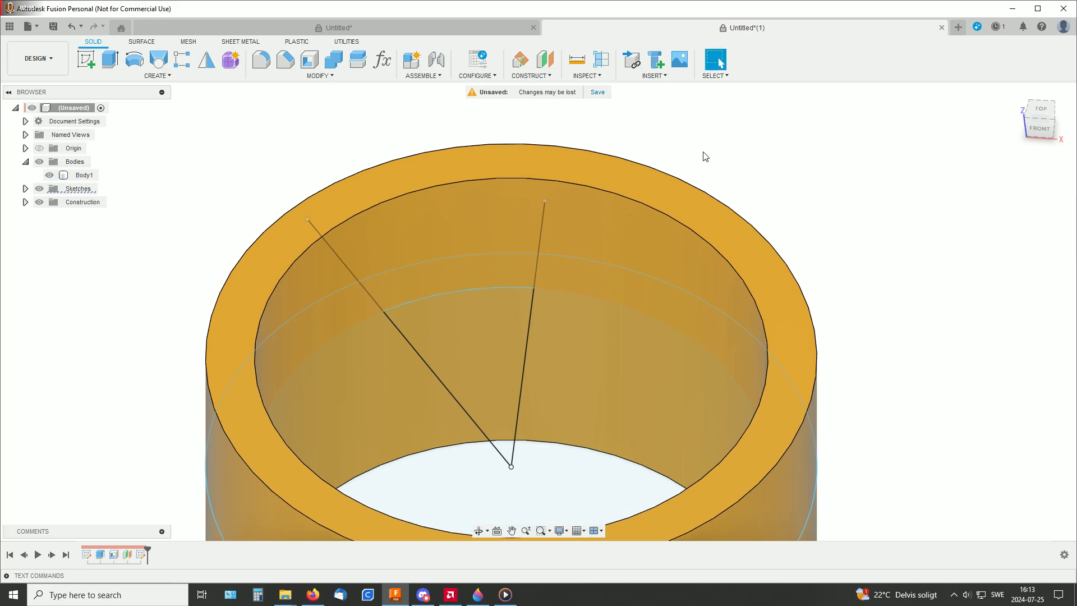
{"action": "left_click", "coordinate": [532, 75]}
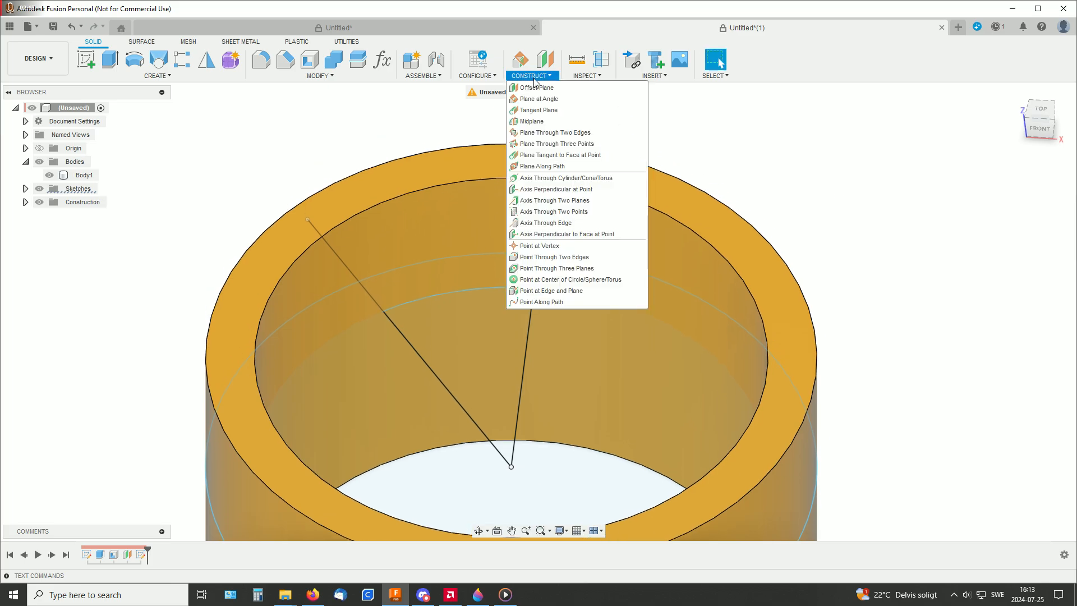
{"action": "left_click", "coordinate": [537, 156]}
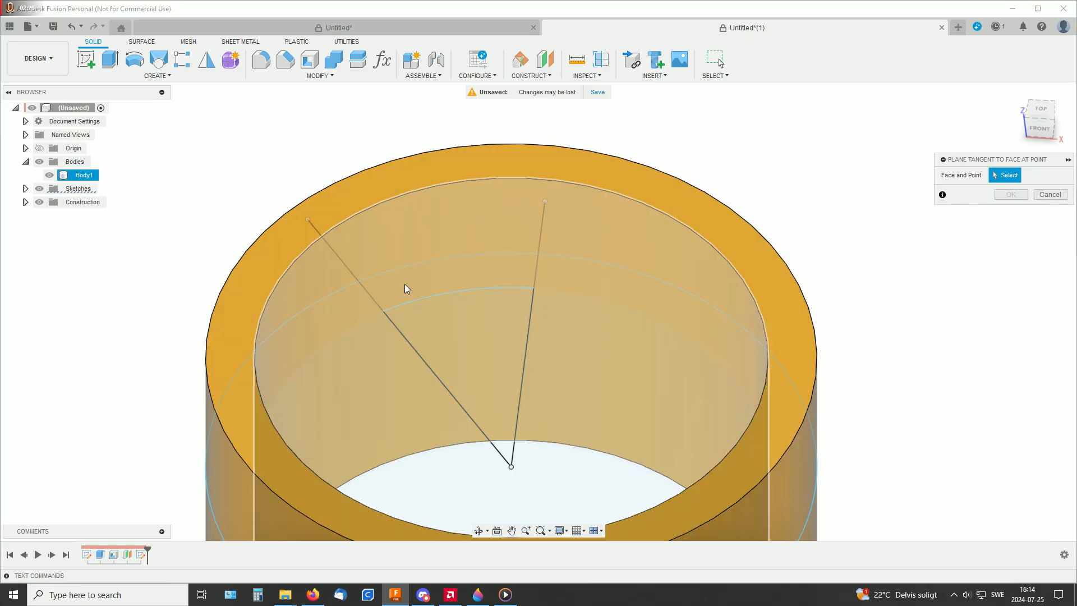
{"action": "left_click", "coordinate": [384, 310]}
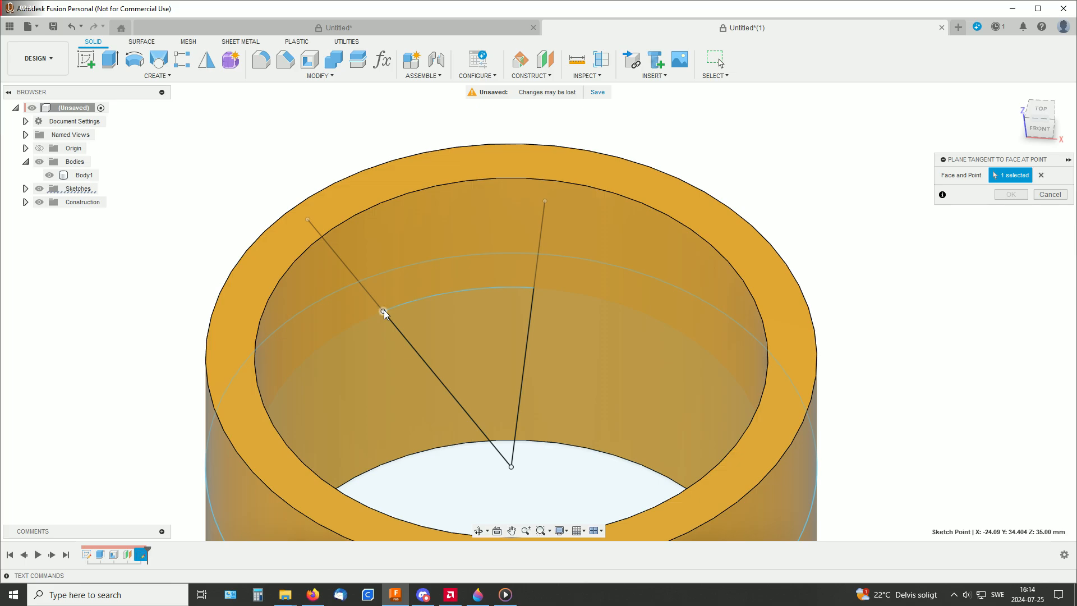
{"action": "left_click", "coordinate": [400, 228]}
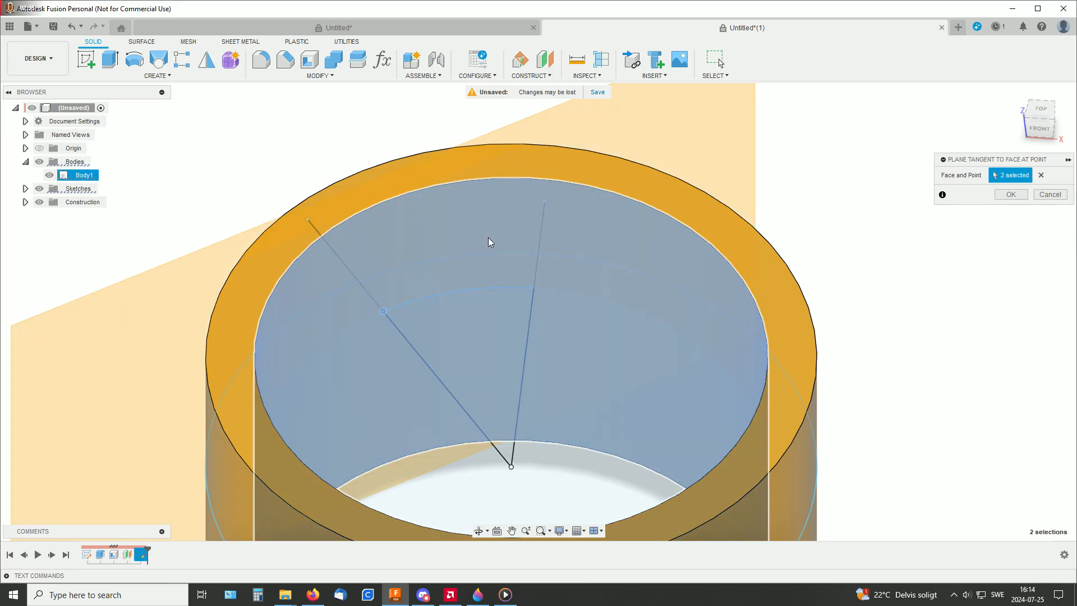
{"action": "middle_click_drag", "start_coordinate": [577, 251], "coordinate": [584, 267], "text": "shift"}
{"action": "left_click", "coordinate": [1010, 195]}
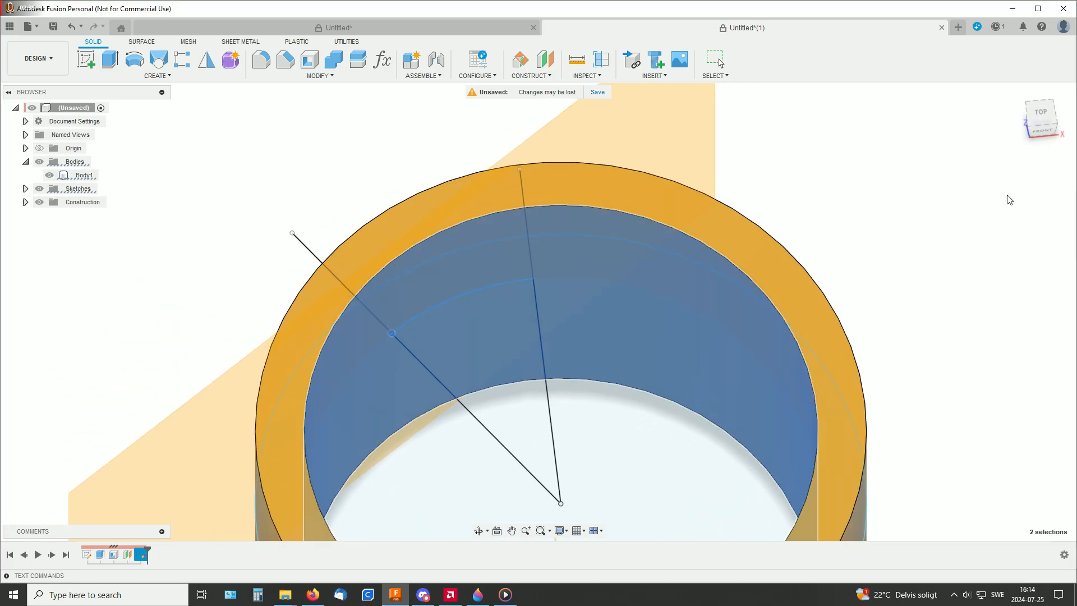
Start a sketch on the tangent plane and include the arc between the two lines as 3D geometry
{"action": "left_click", "coordinate": [87, 59]}
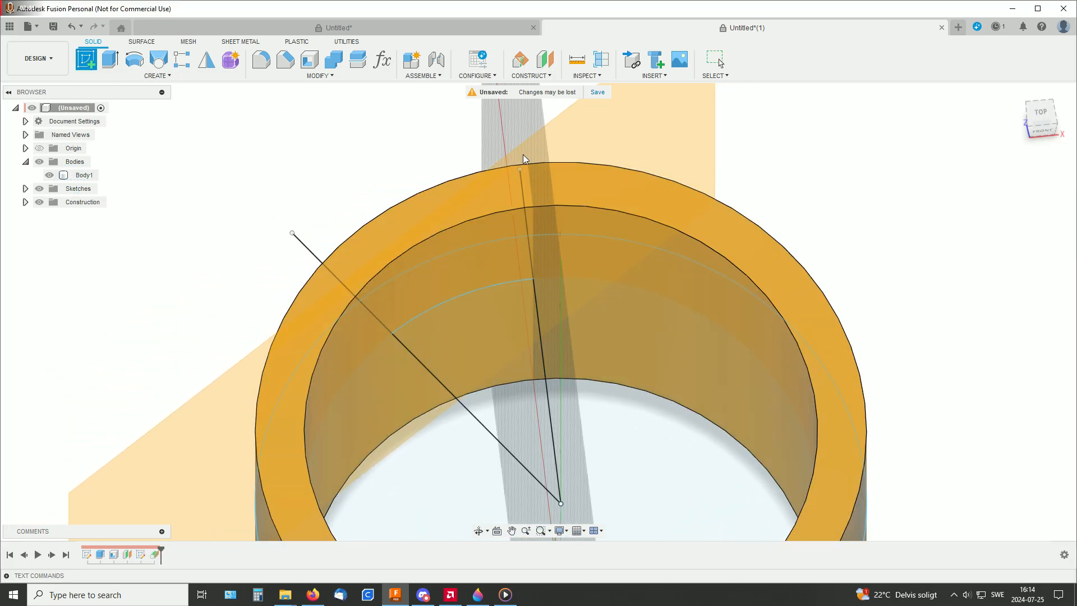
{"action": "left_click", "coordinate": [577, 139]}
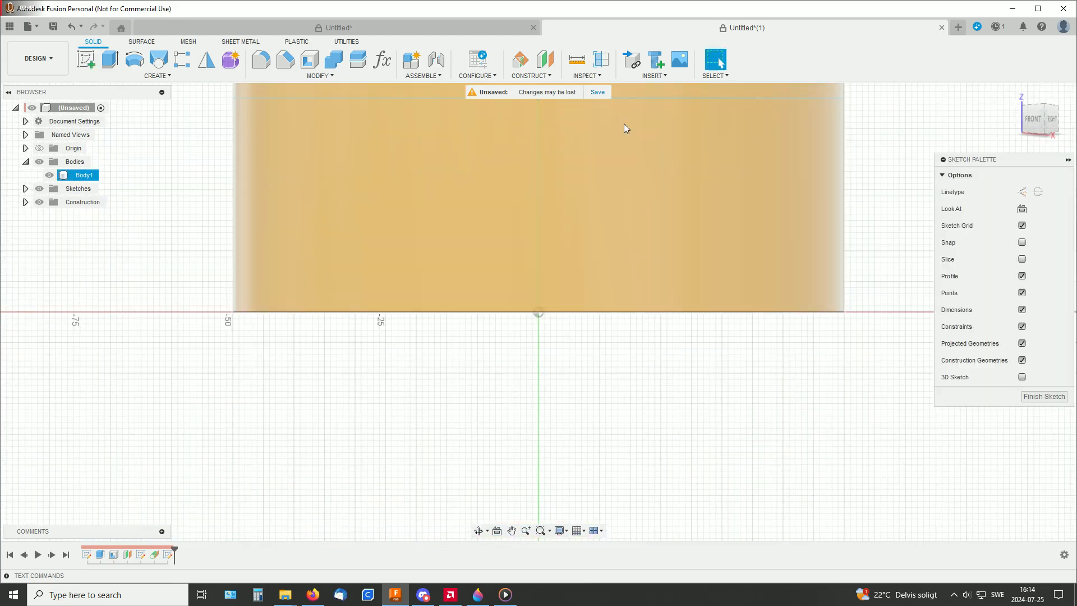
{"action": "middle_click_drag", "start_coordinate": [572, 219], "coordinate": [598, 269], "text": "shift"}
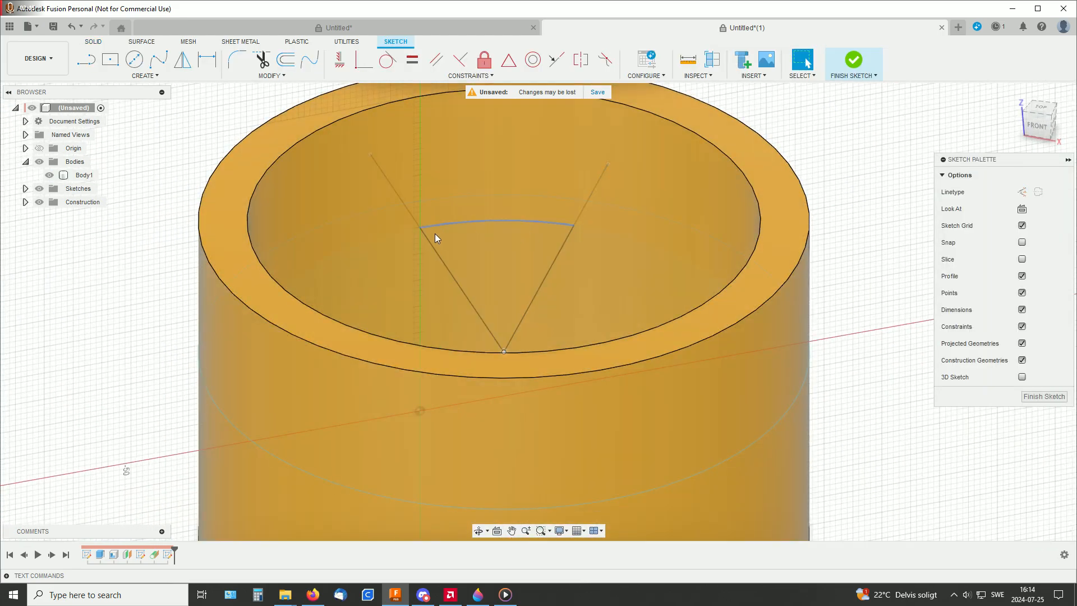
{"action": "middle_click_drag", "start_coordinate": [421, 228], "coordinate": [485, 273], "text": "shift"}
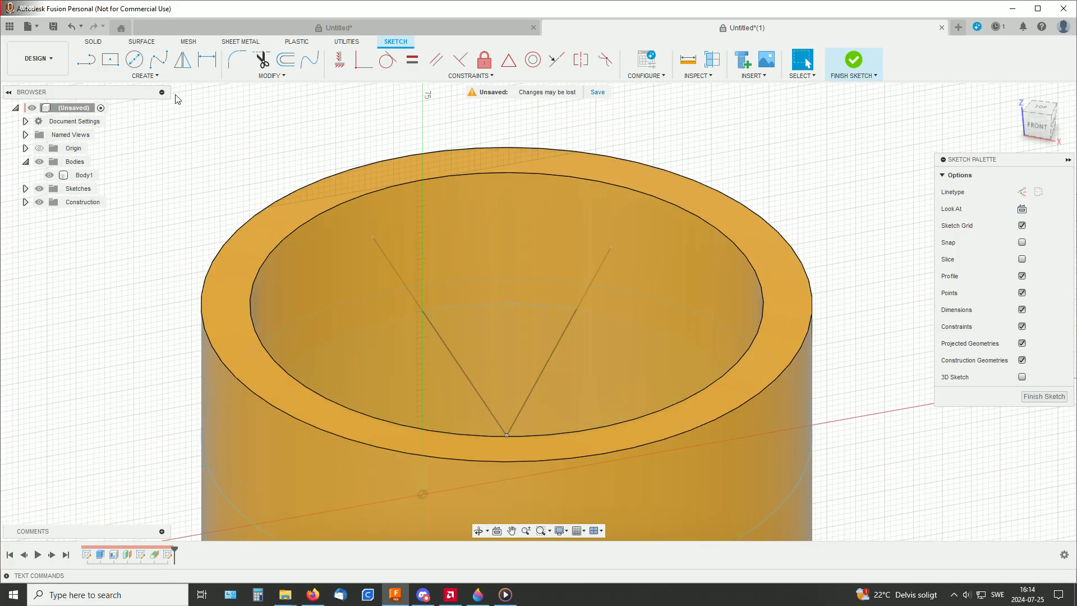
{"action": "left_click", "coordinate": [152, 79]}
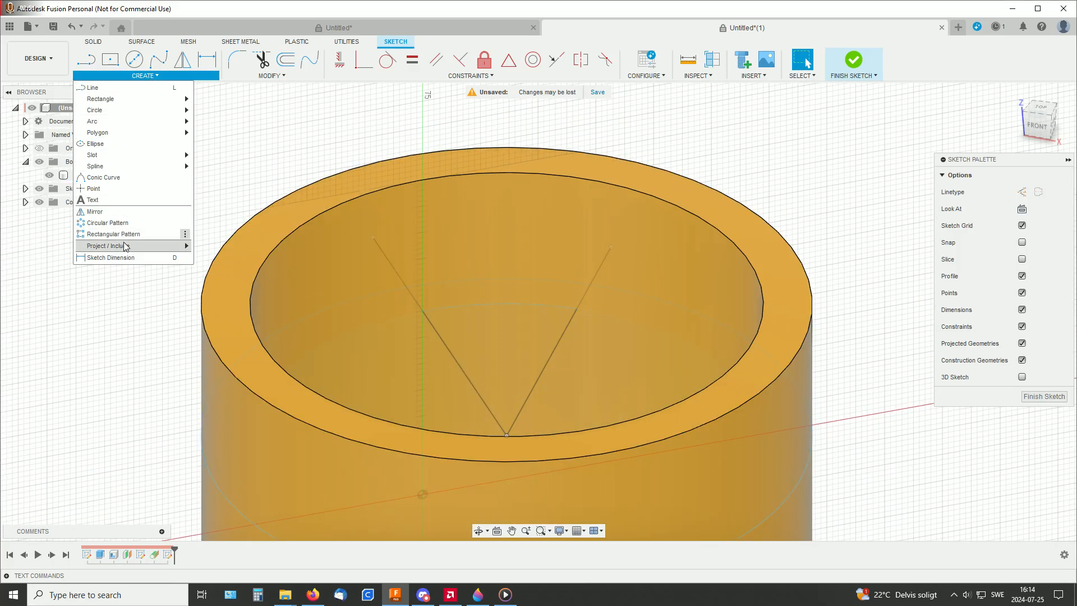
{"action": "mouse_move", "coordinate": [125, 247]}
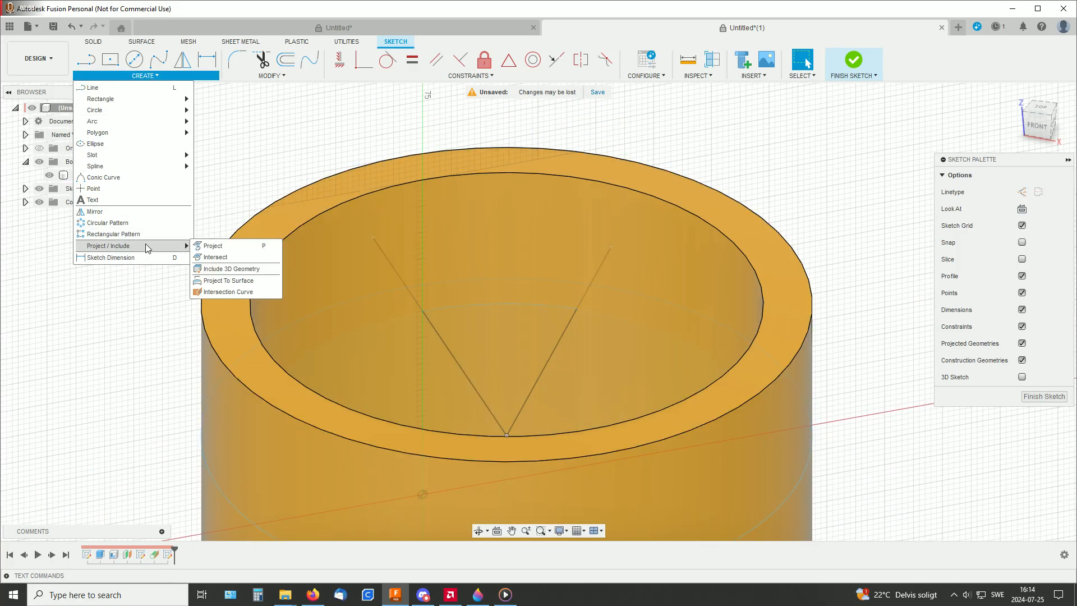
{"action": "left_click", "coordinate": [228, 270]}
{"action": "left_click", "coordinate": [466, 306]}
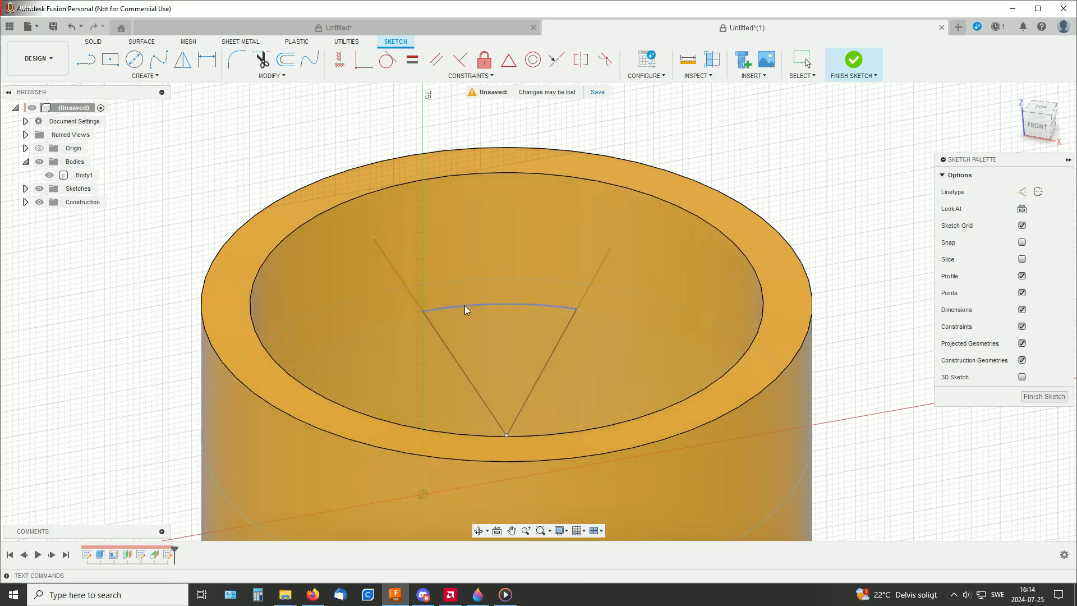
{"action": "left_click", "coordinate": [468, 307]}
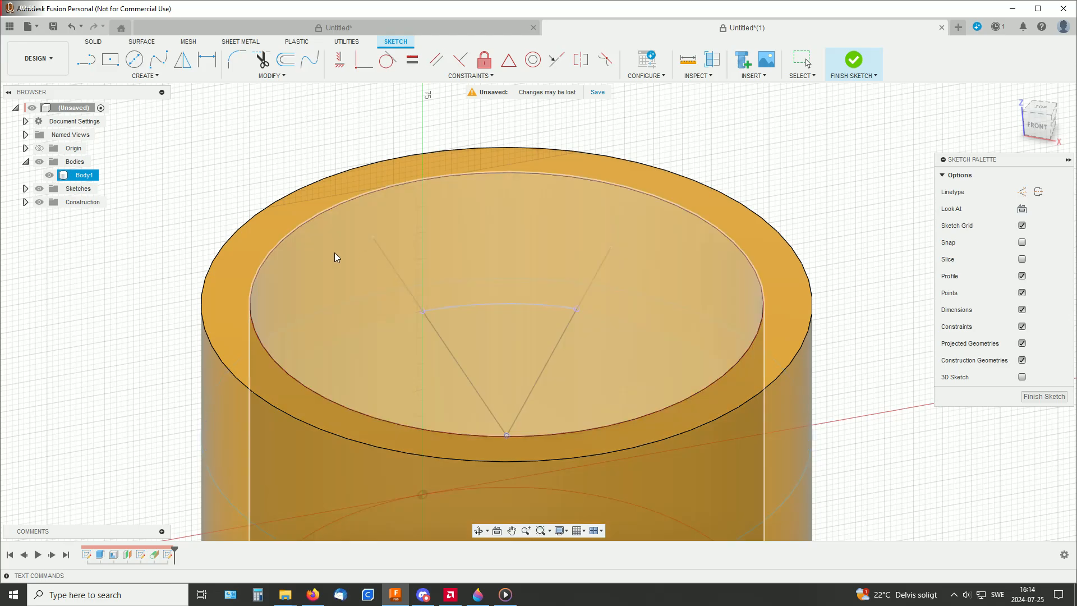
Draw a vertical line from the included arc's endpoint on the tangent plane up past the ring's top edge and finish the sketch
{"action": "key", "text": "Escape"}
{"action": "left_click", "coordinate": [86, 62]}
{"action": "left_click", "coordinate": [423, 311]}
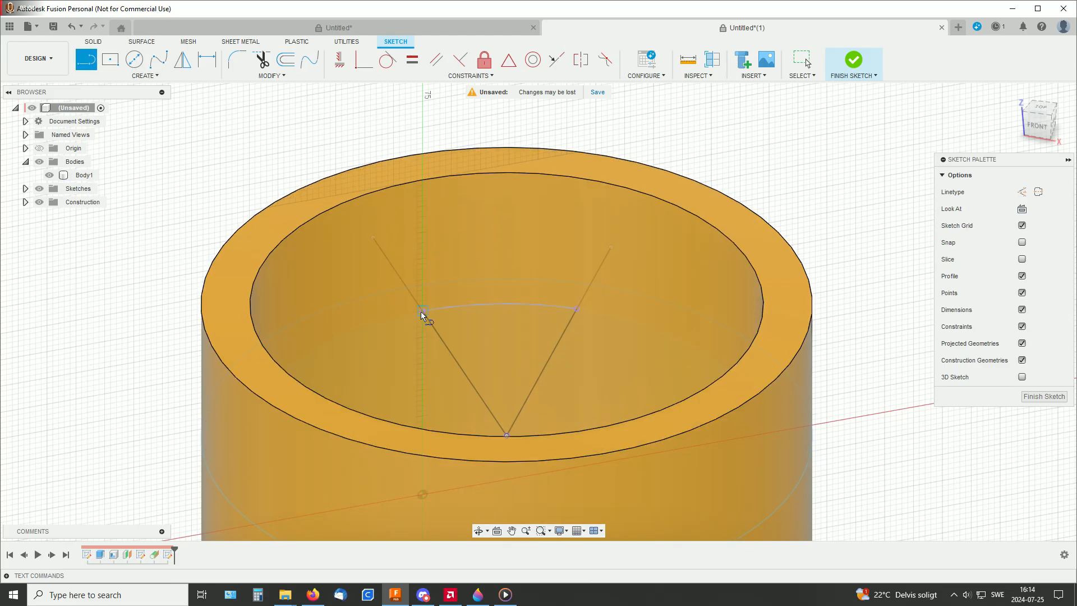
{"action": "left_click", "coordinate": [424, 110]}
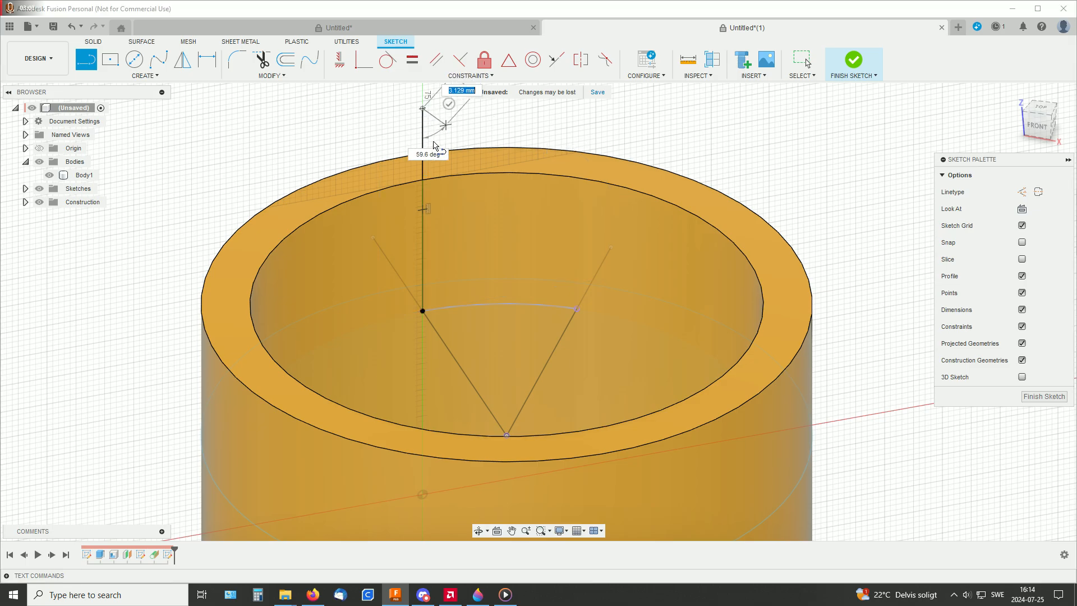
{"action": "key", "text": "Escape"}
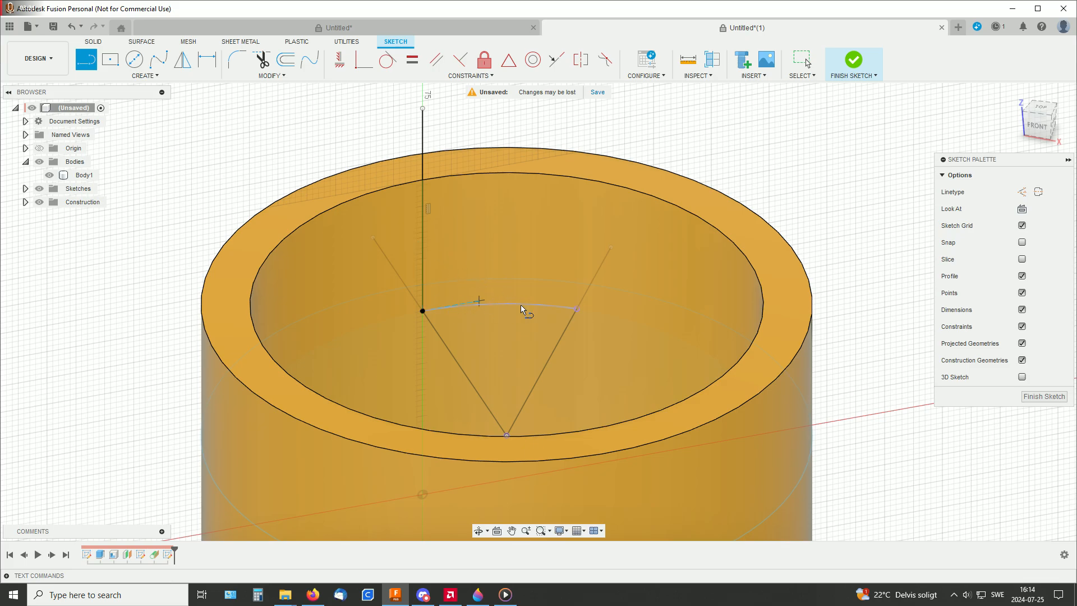
{"action": "mouse_move", "coordinate": [454, 304]}
{"action": "middle_mouse_down", "text": "shift"}
{"action": "mouse_move", "coordinate": [560, 247]}
{"action": "mouse_move", "coordinate": [523, 300]}
{"action": "middle_mouse_up", "text": "shift"}
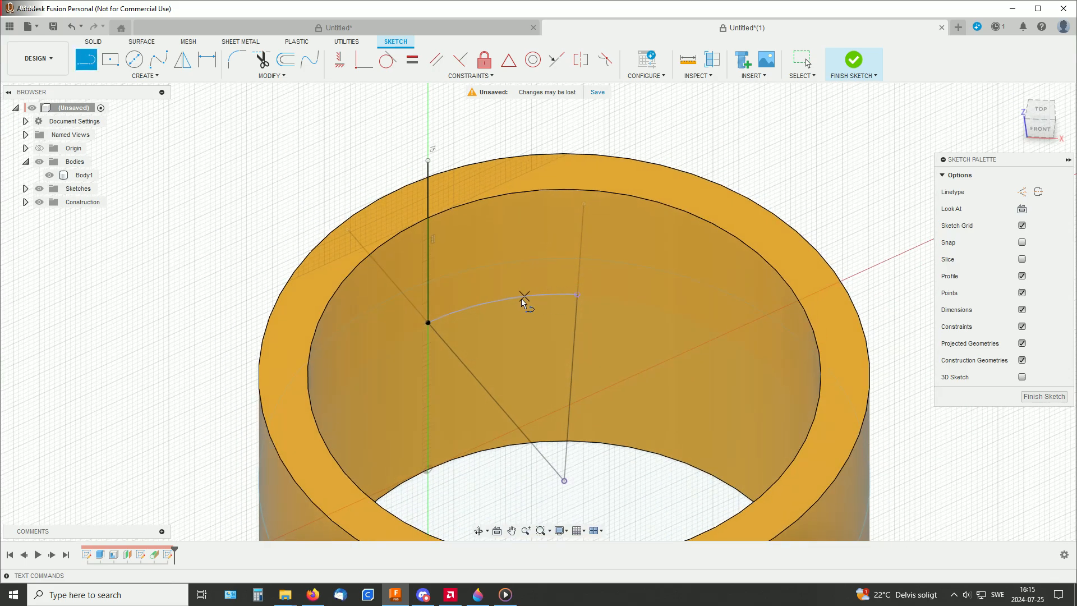
{"action": "left_click", "coordinate": [145, 75]}
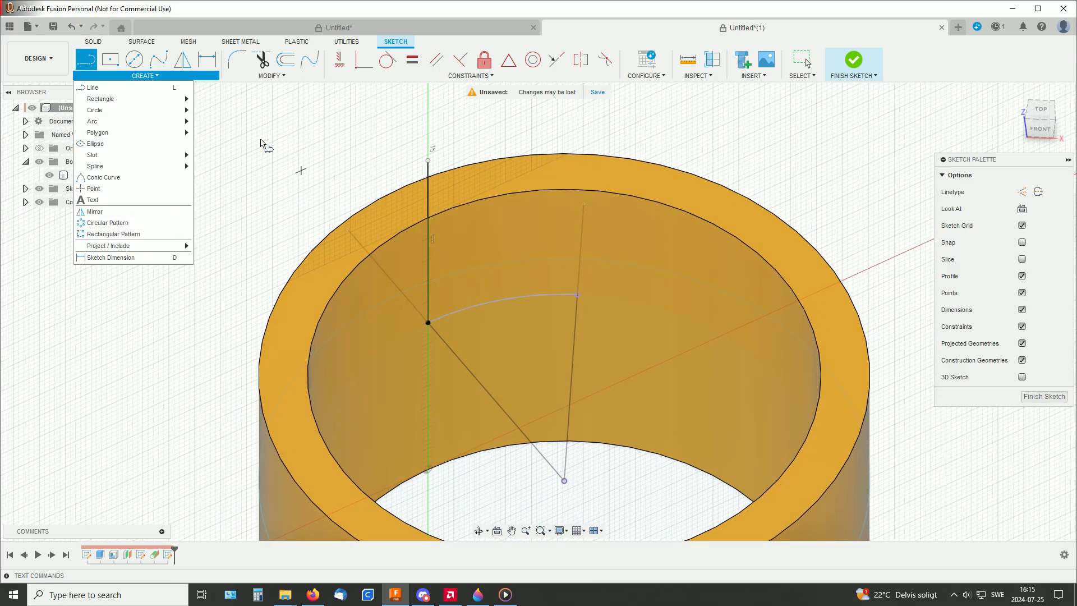
{"action": "left_click", "coordinate": [125, 77]}
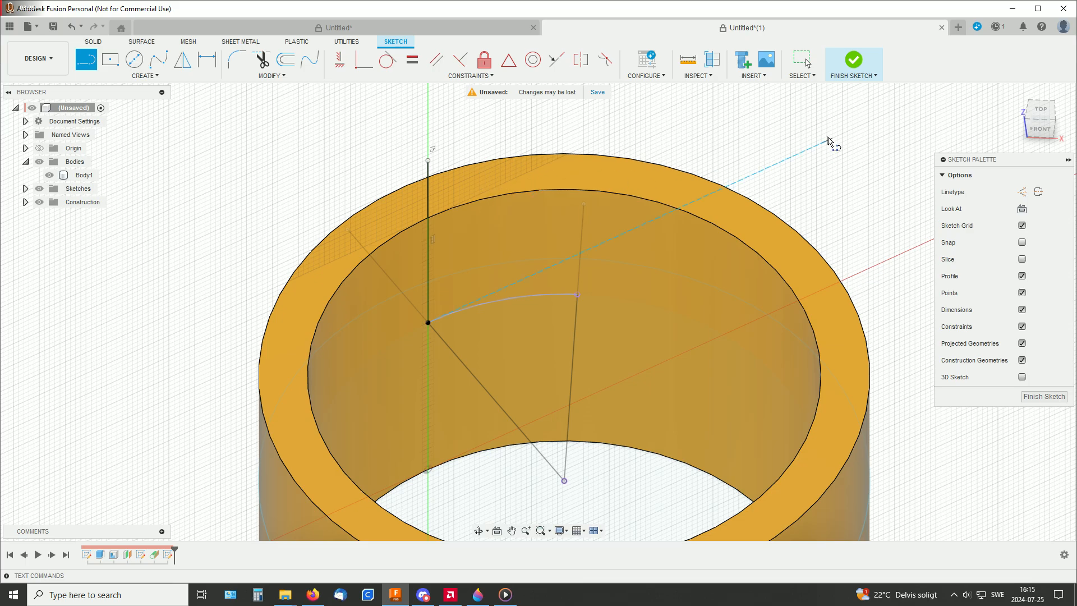
{"action": "left_click", "coordinate": [854, 60]}
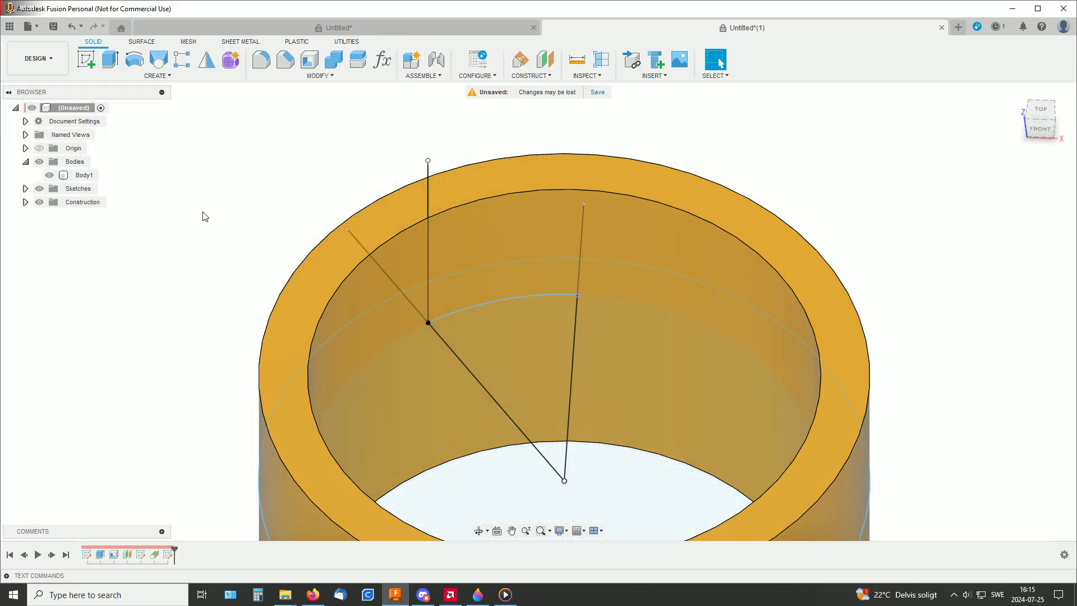
Create a plane tangent to the ring's inner face at the arc's other endpoint
{"action": "left_click", "coordinate": [26, 189]}
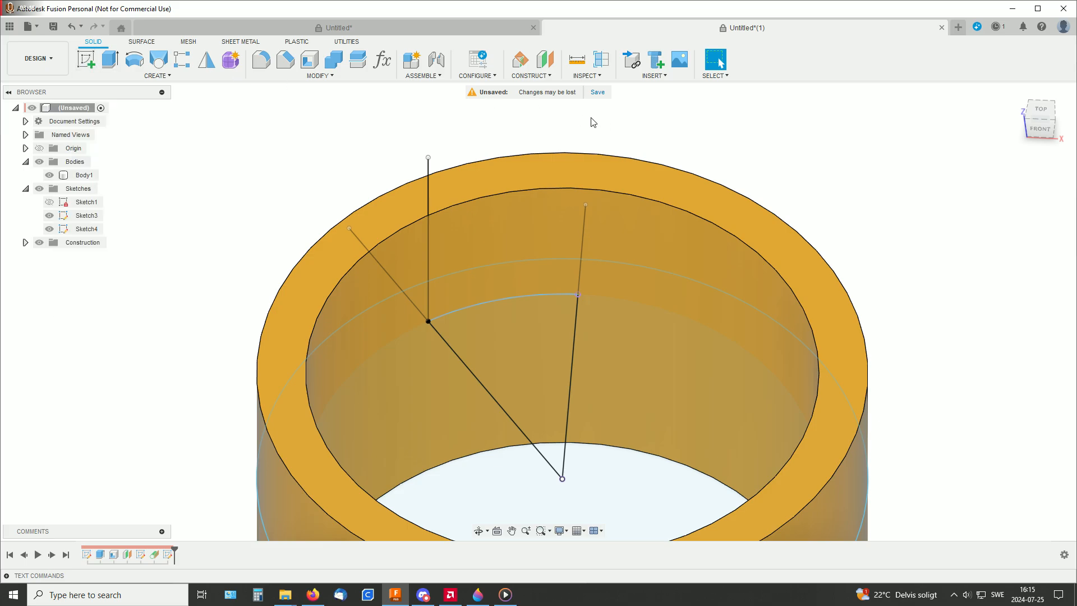
{"action": "left_click", "coordinate": [533, 77]}
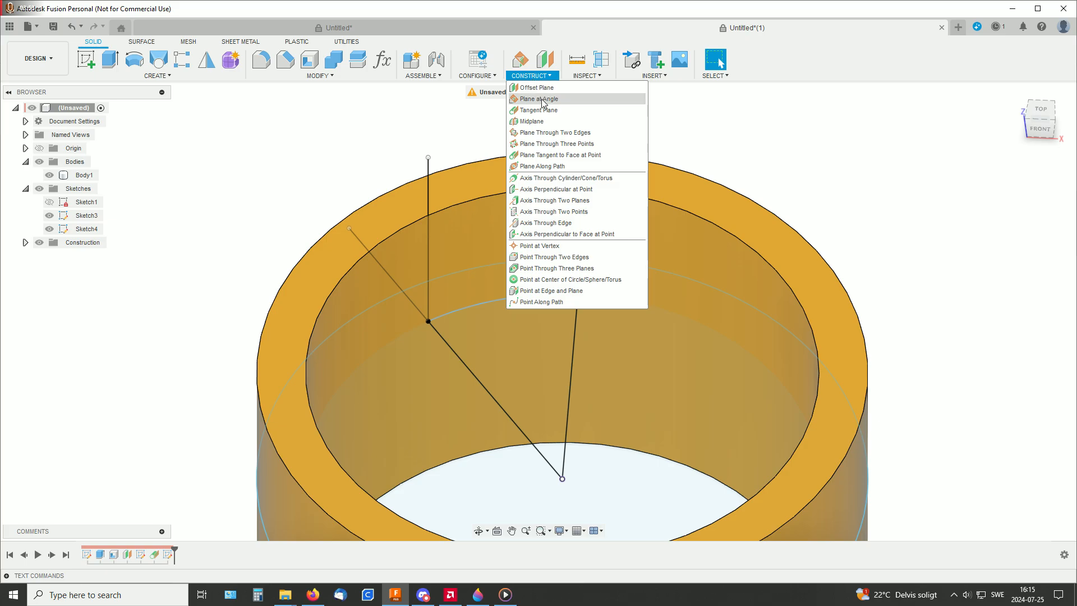
{"action": "left_click", "coordinate": [555, 155]}
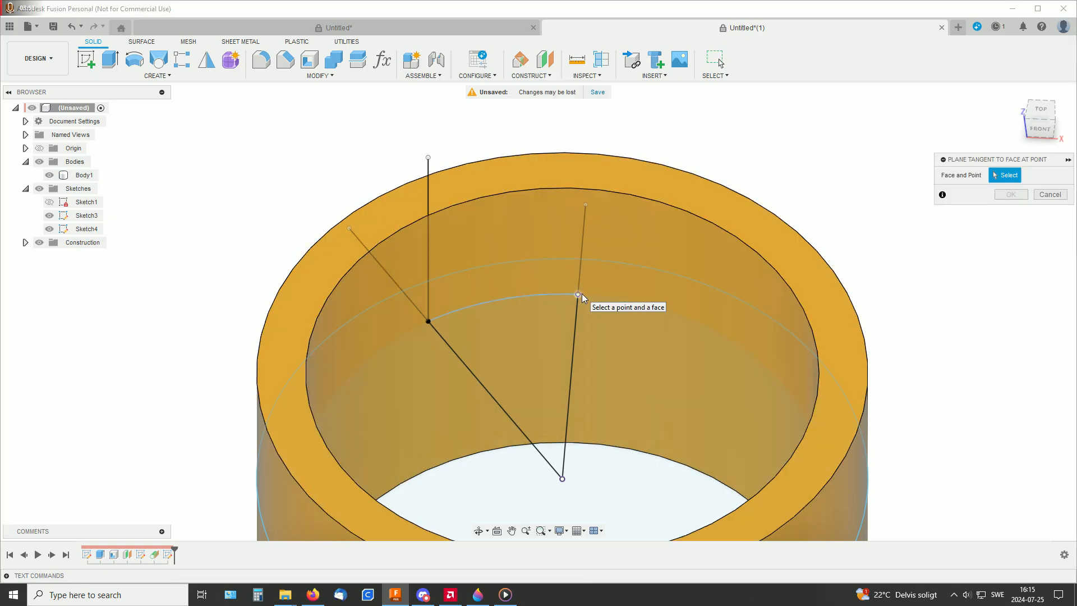
{"action": "left_click", "coordinate": [579, 294]}
{"action": "left_click", "coordinate": [621, 217]}
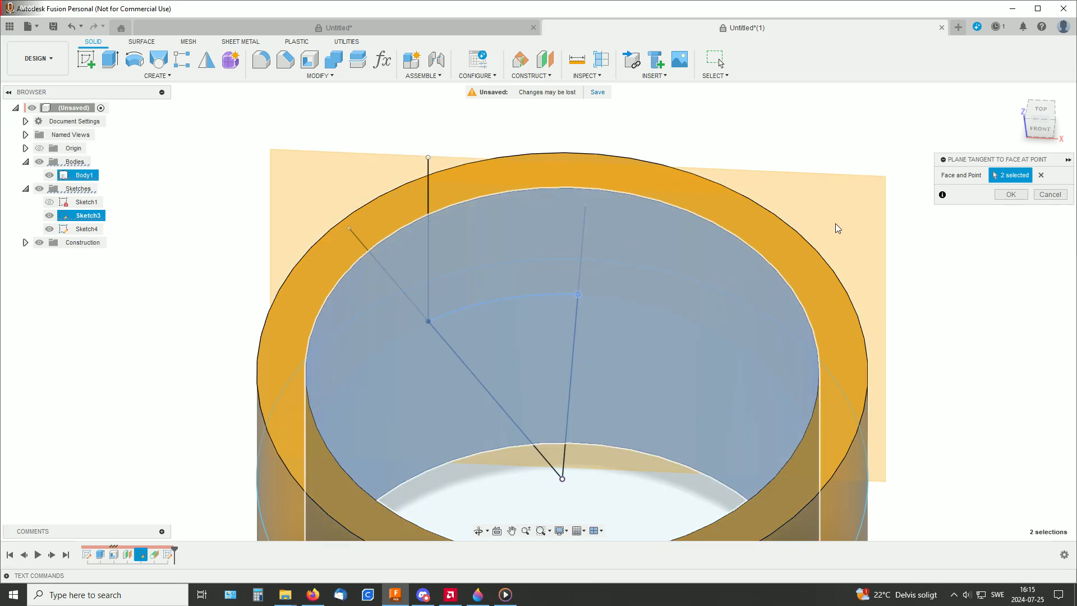
{"action": "left_click", "coordinate": [1011, 194]}
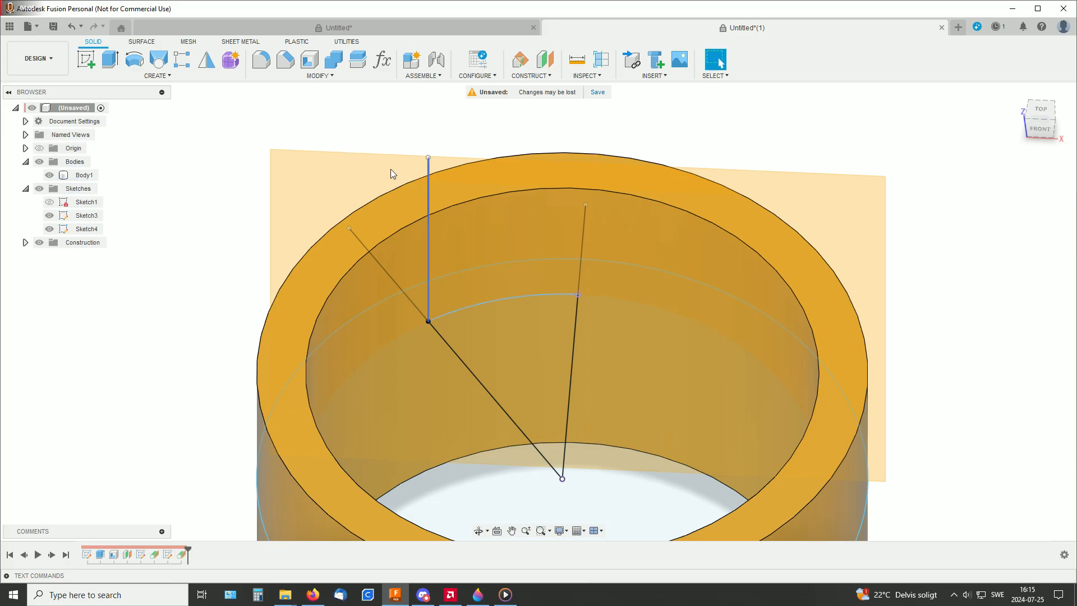
Start a sketch on the new tangent plane and project the arc's endpoint into it
{"action": "left_click", "coordinate": [86, 58]}
{"action": "left_click", "coordinate": [799, 192]}
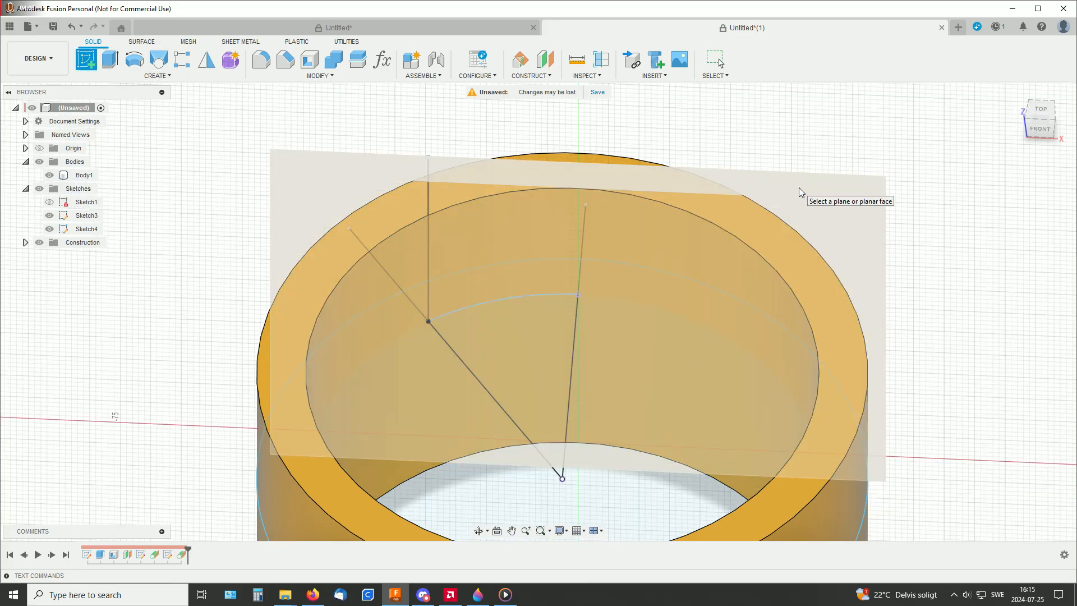
{"action": "scroll", "coordinate": [658, 224], "scroll_direction": "up", "scroll_amount": 3}
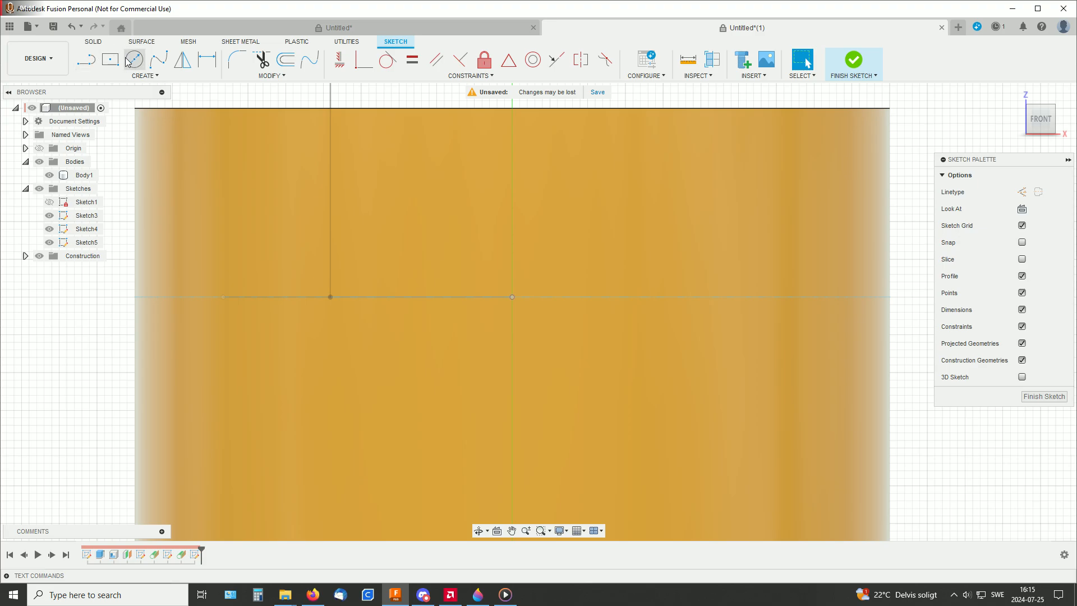
{"action": "left_click", "coordinate": [133, 60]}
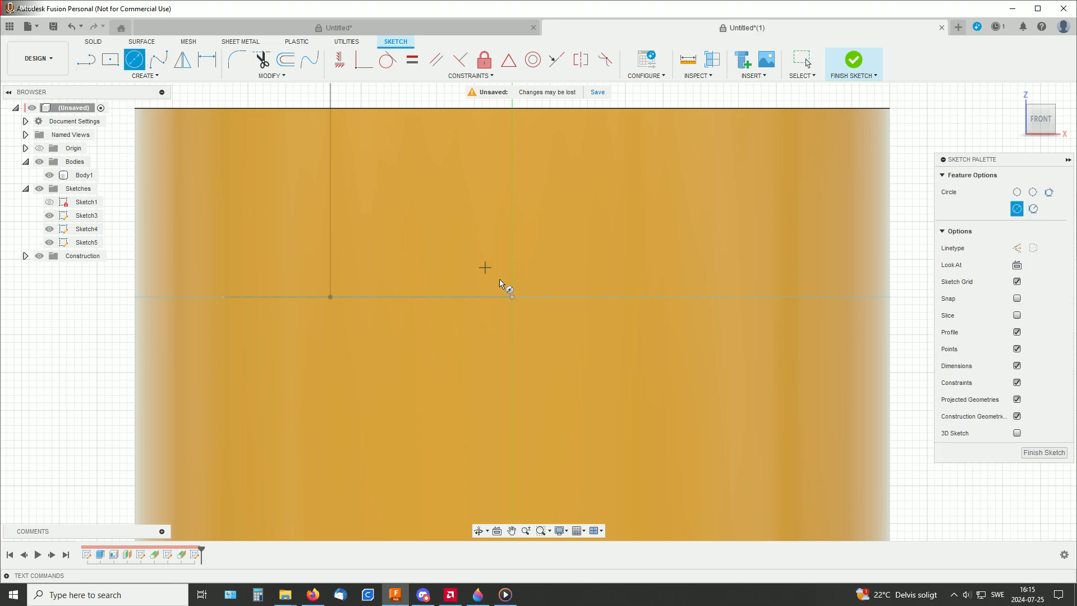
{"action": "left_click", "coordinate": [149, 76]}
{"action": "mouse_move", "coordinate": [108, 247]}
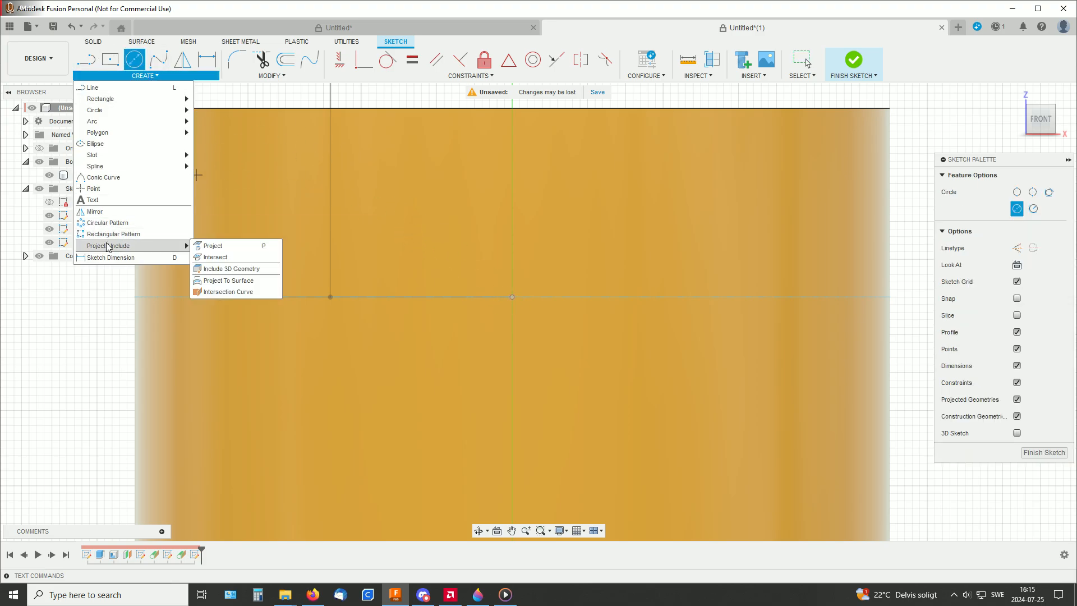
{"action": "left_click", "coordinate": [213, 246]}
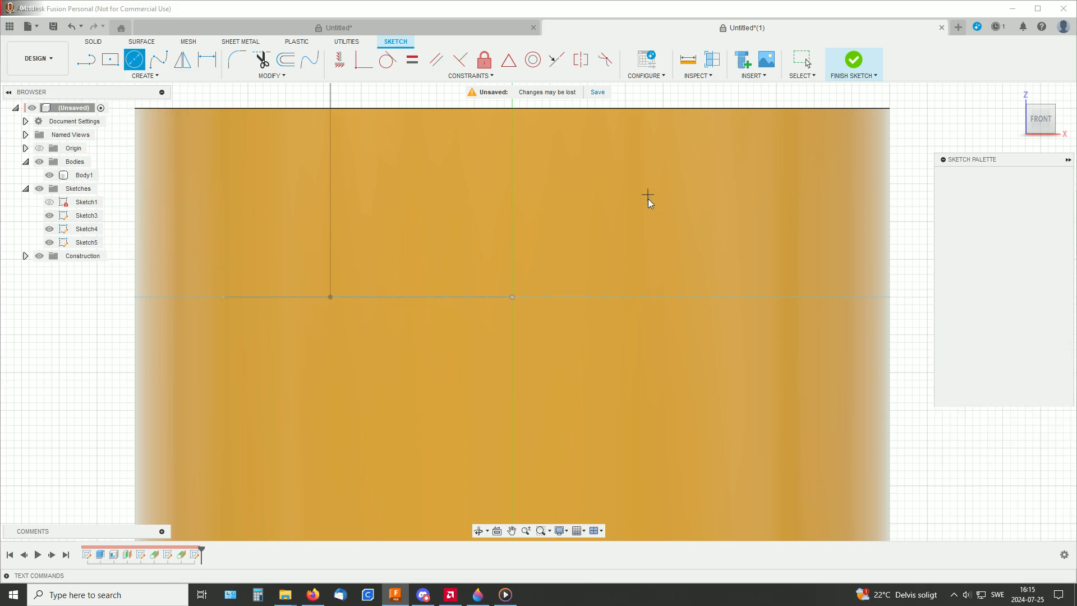
{"action": "middle_click_drag", "start_coordinate": [643, 197], "coordinate": [653, 228], "text": "shift"}
{"action": "middle_click_drag", "start_coordinate": [544, 195], "coordinate": [565, 260]}
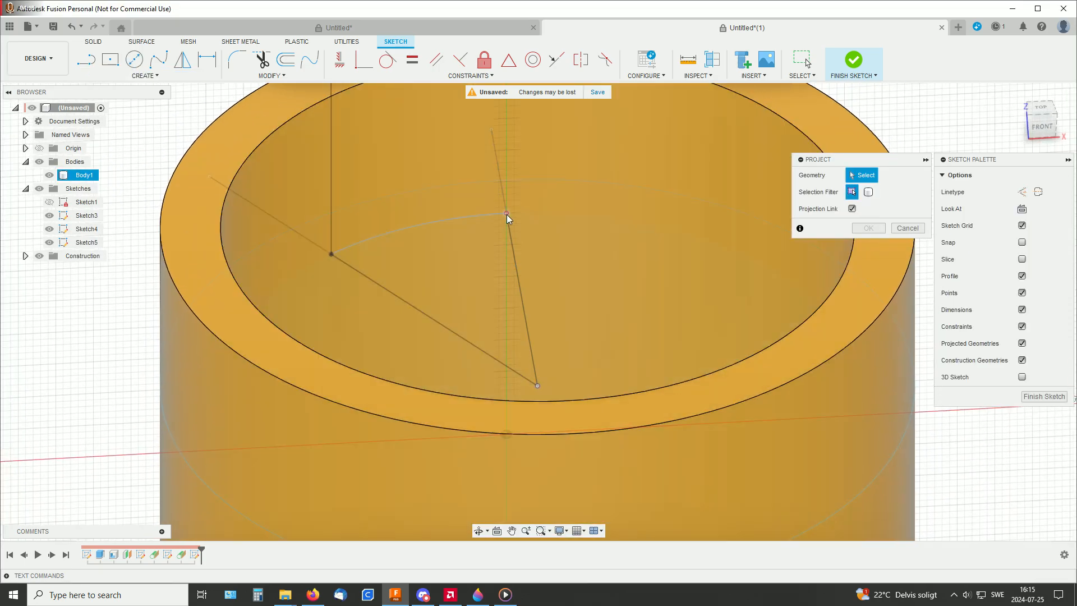
{"action": "left_click", "coordinate": [507, 213]}
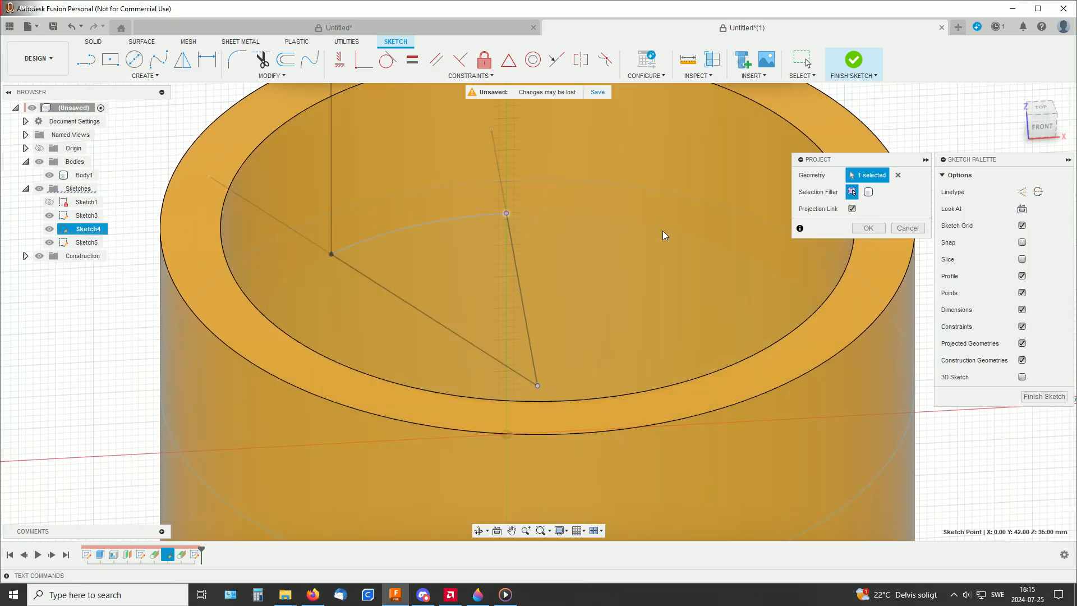
{"action": "left_click", "coordinate": [872, 229]}
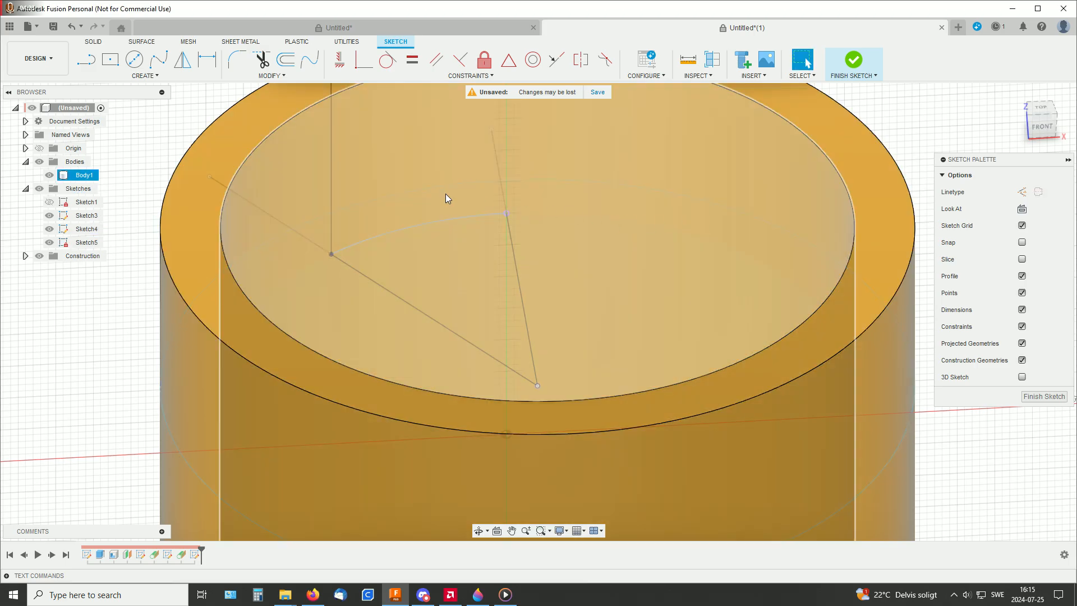
Draw an 8 mm diameter circle centred on the projected endpoint and finish the sketch
{"action": "left_click", "coordinate": [134, 59]}
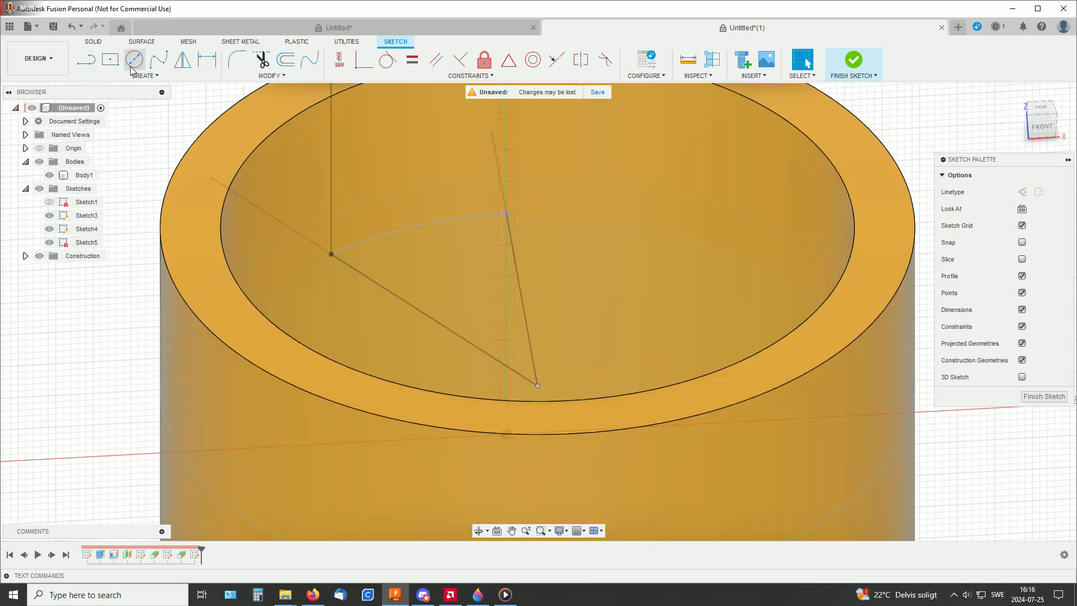
{"action": "left_click", "coordinate": [506, 214]}
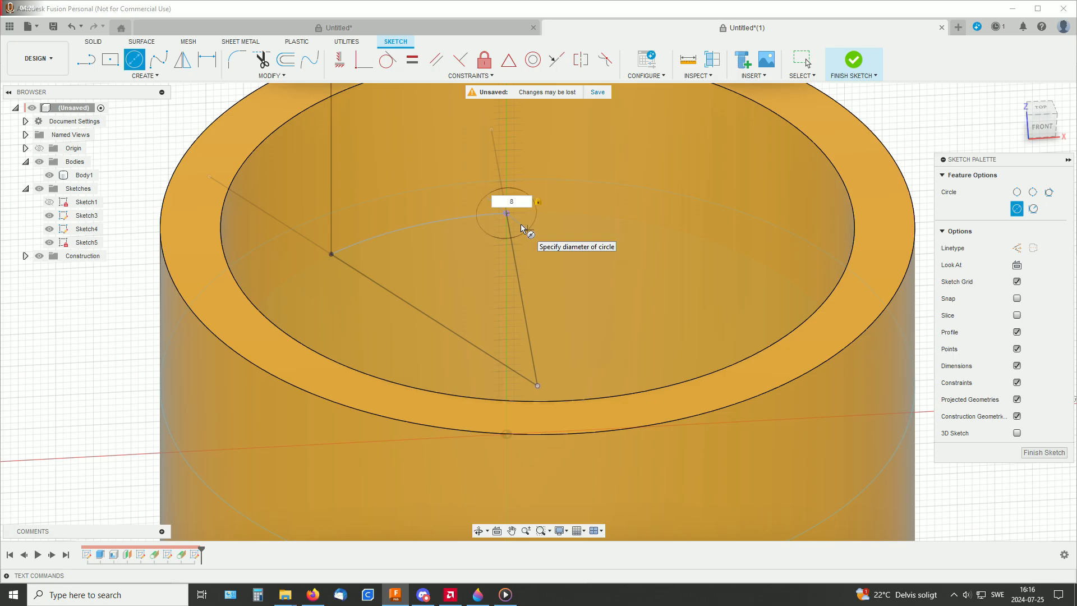
{"action": "key", "text": "Return"}
{"action": "key", "text": "Escape"}
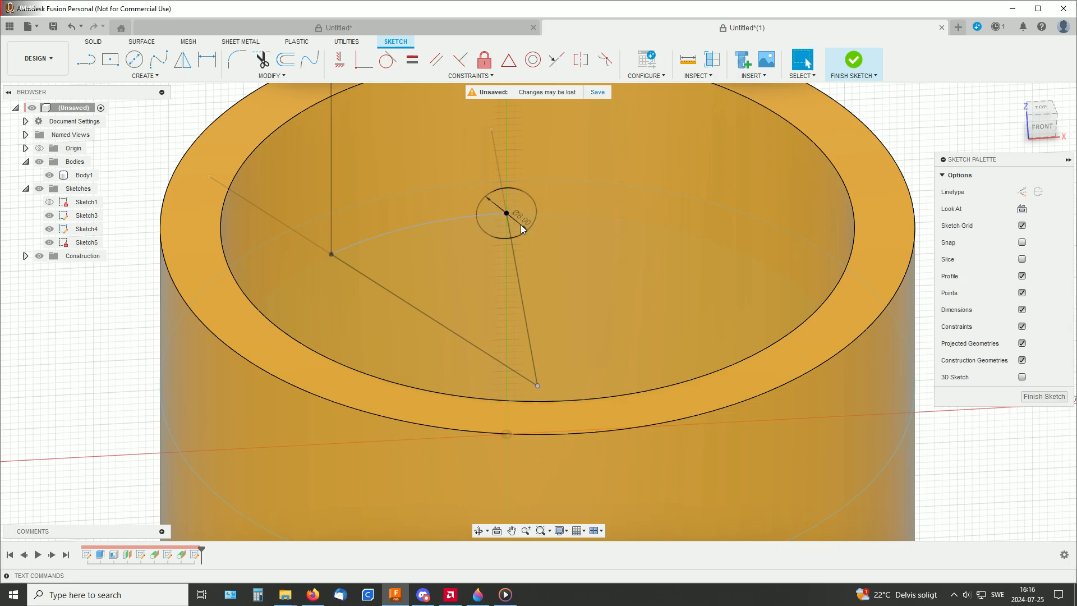
{"action": "left_click", "coordinate": [856, 63]}
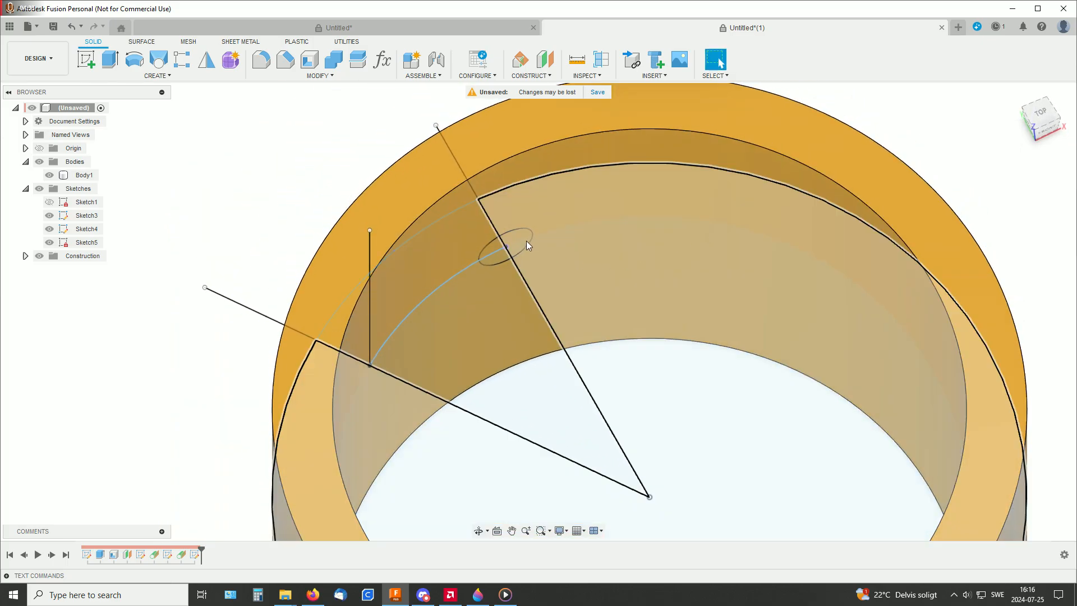
Extrude the circle to two sides as a cut, about 3 mm toward the ring's centre and about 5.5 mm into the wall
{"action": "key", "text": "e"}
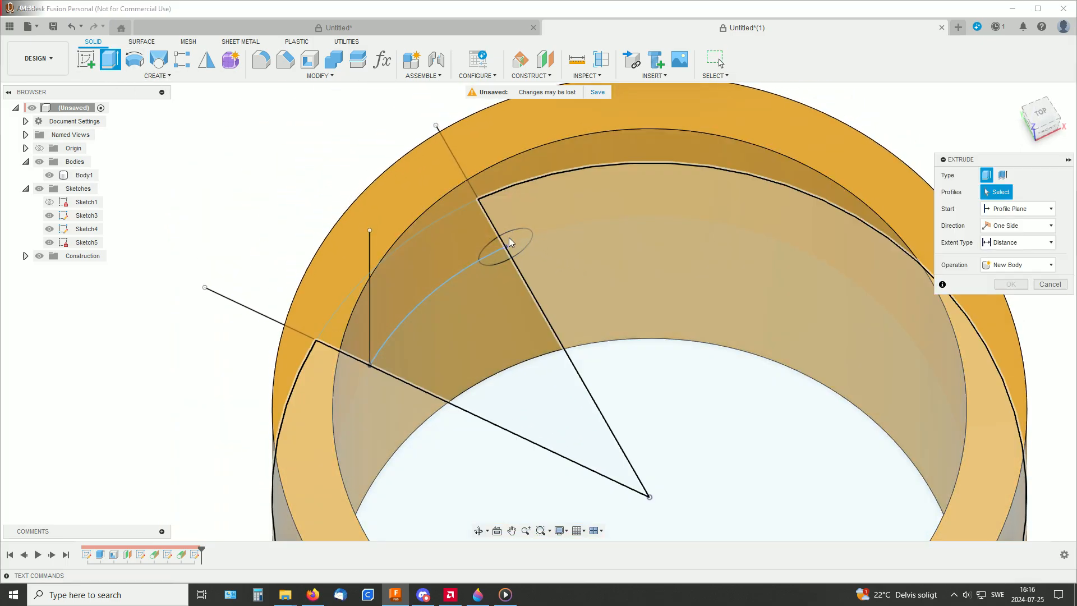
{"action": "left_click", "coordinate": [512, 239]}
{"action": "left_click", "coordinate": [1016, 226]}
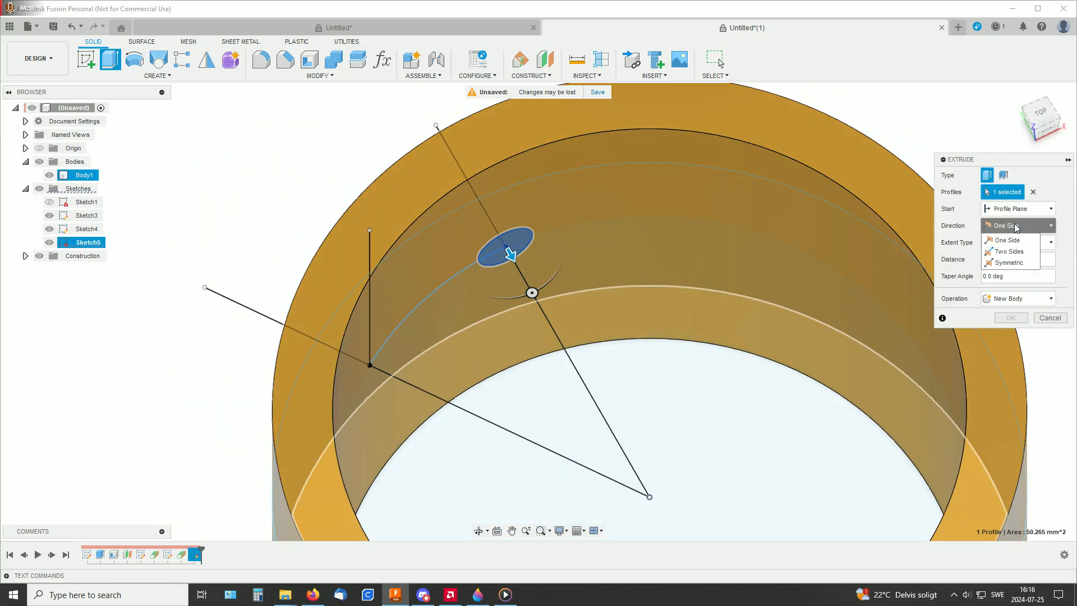
{"action": "left_click", "coordinate": [1008, 251]}
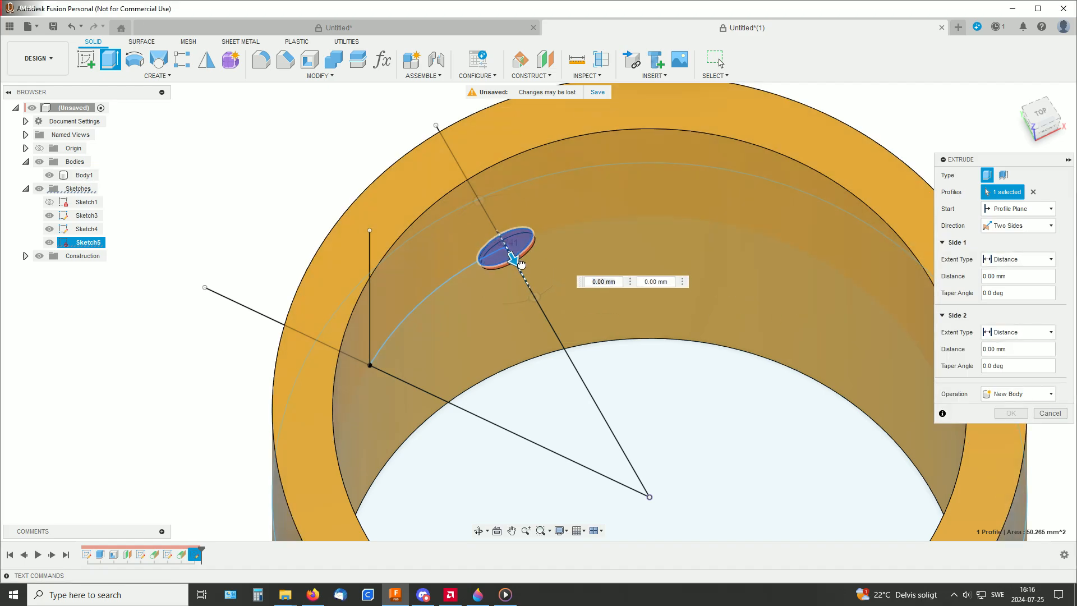
{"action": "left_click_drag", "start_coordinate": [520, 263], "coordinate": [530, 280]}
{"action": "middle_click_drag", "start_coordinate": [654, 244], "coordinate": [646, 287], "text": "shift"}
{"action": "left_click_drag", "start_coordinate": [524, 327], "coordinate": [488, 308]}
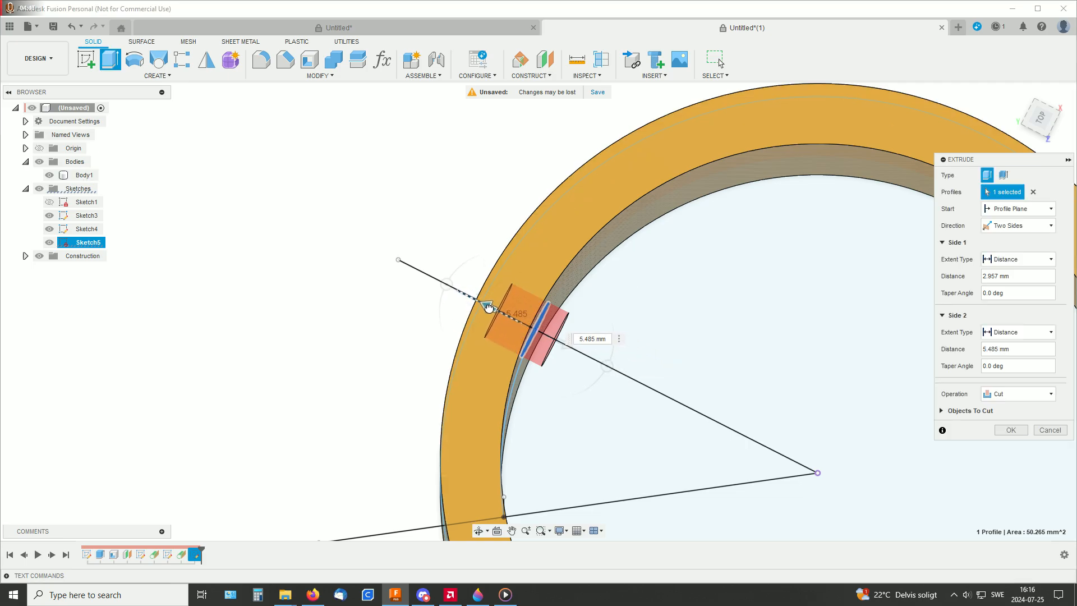
Check the finished groove in the other open document and set the circle extrusion's depth into the ring wall to 5.5 mm
{"action": "left_click", "coordinate": [368, 26]}
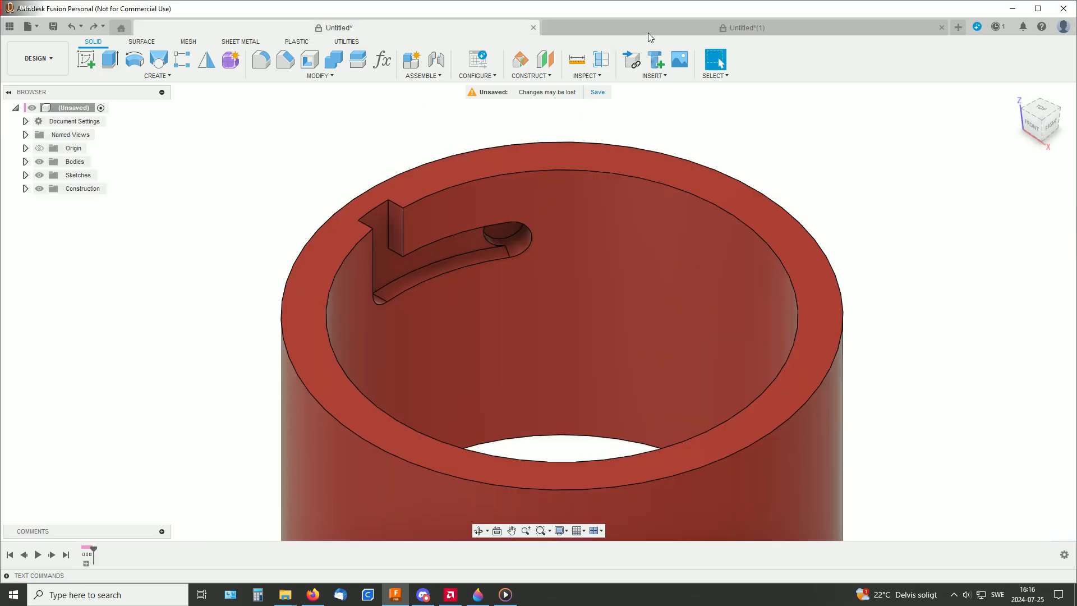
{"action": "left_click", "coordinate": [647, 31]}
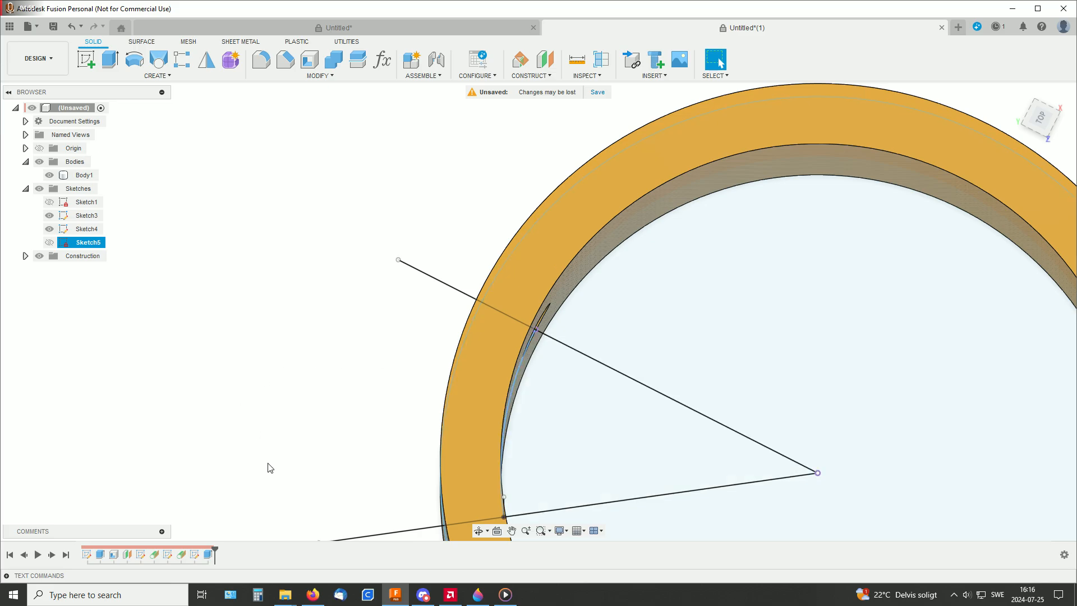
{"action": "right_click", "coordinate": [210, 556]}
{"action": "left_click", "coordinate": [262, 433]}
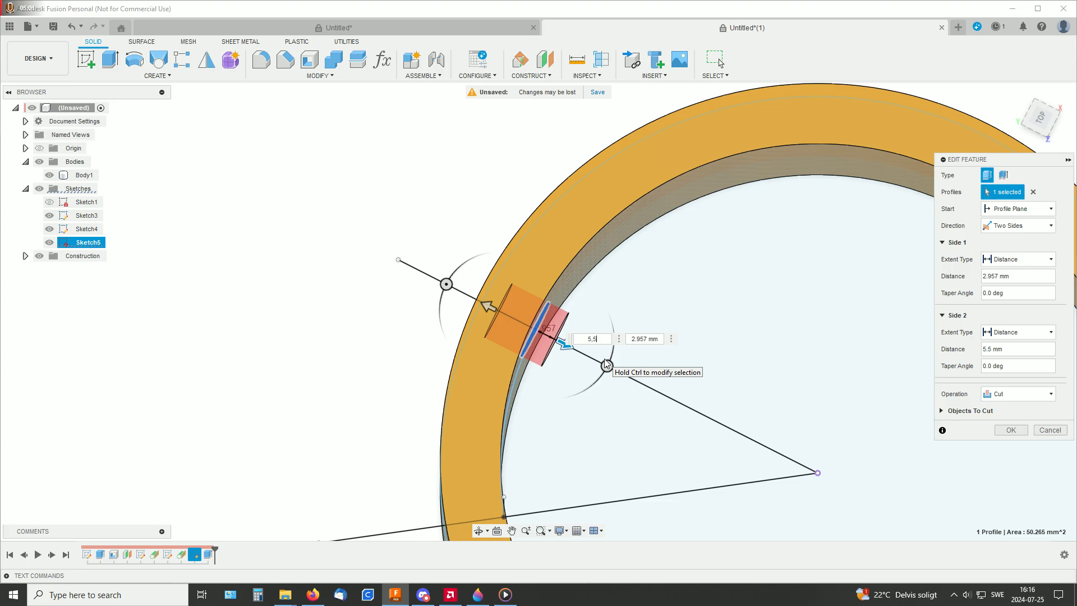
{"action": "type", "text": "5,5"}
{"action": "key", "text": "Return"}
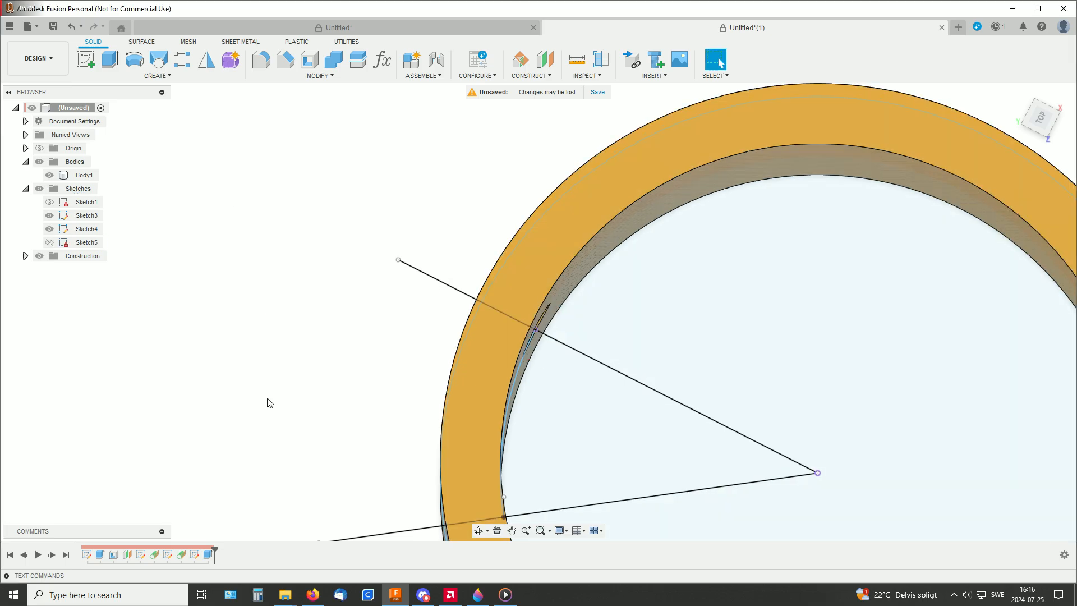
Change the circle extrusion's operation from Cut to New Body
{"action": "right_click", "coordinate": [209, 557]}
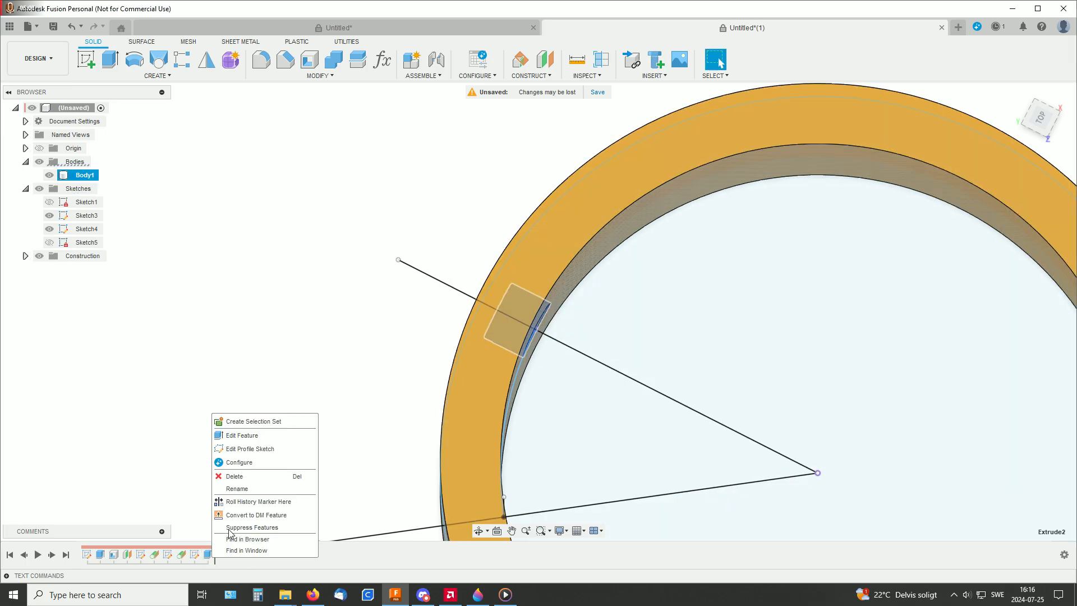
{"action": "left_click", "coordinate": [259, 437]}
{"action": "left_click", "coordinate": [1010, 393]}
{"action": "left_click", "coordinate": [1010, 446]}
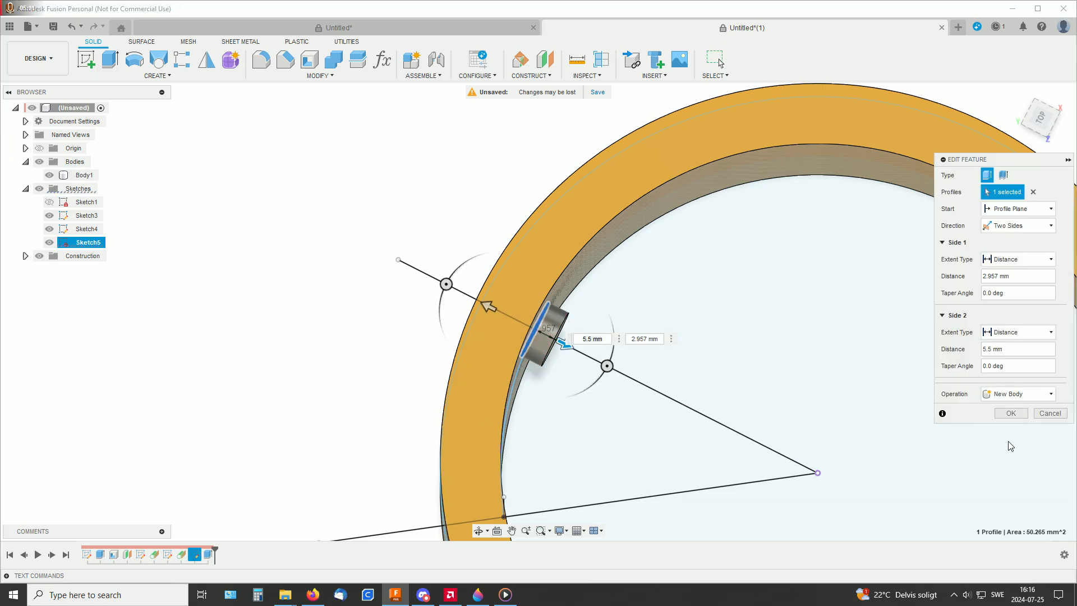
{"action": "left_click", "coordinate": [1018, 414]}
{"action": "middle_click_drag", "start_coordinate": [897, 390], "coordinate": [738, 341], "text": "shift"}
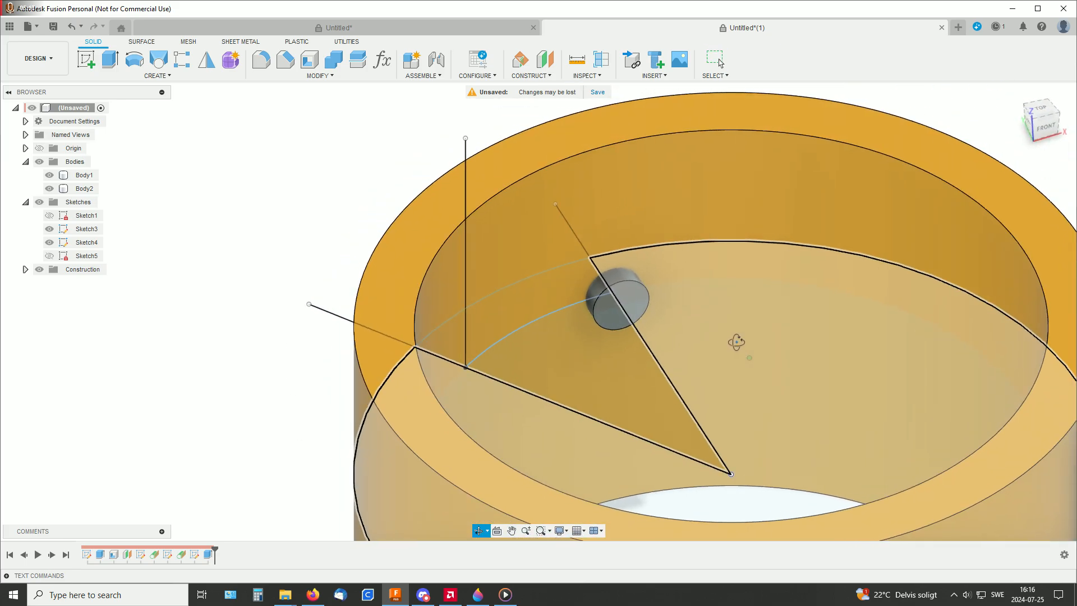
Set up a Solid Sweep with the small cylinder in the ring's inner wall as the body to sweep
{"action": "left_click", "coordinate": [601, 310]}
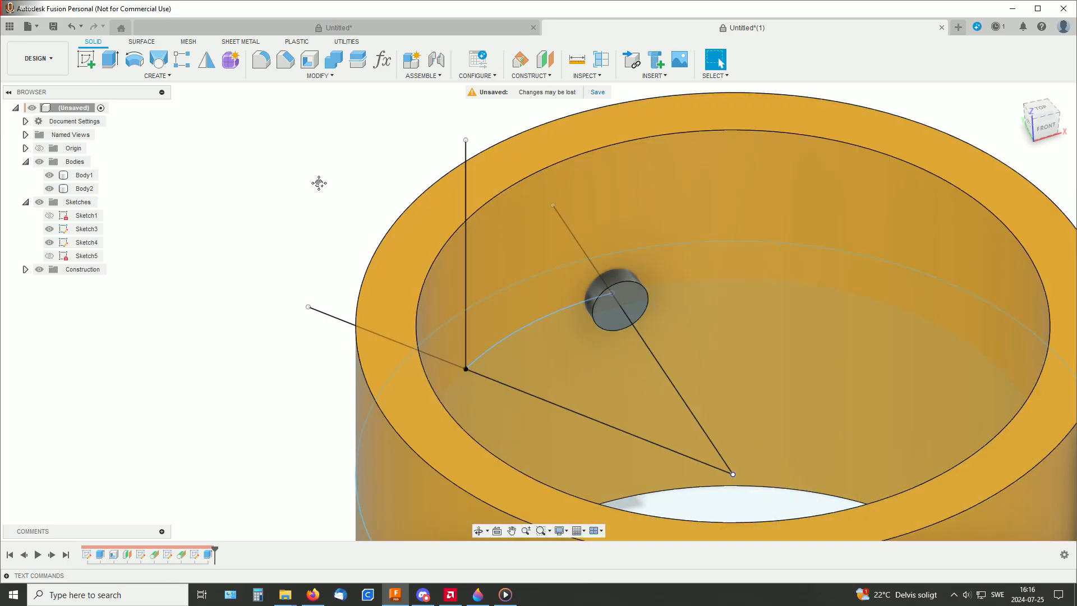
{"action": "middle_click_drag", "start_coordinate": [325, 186], "coordinate": [267, 235]}
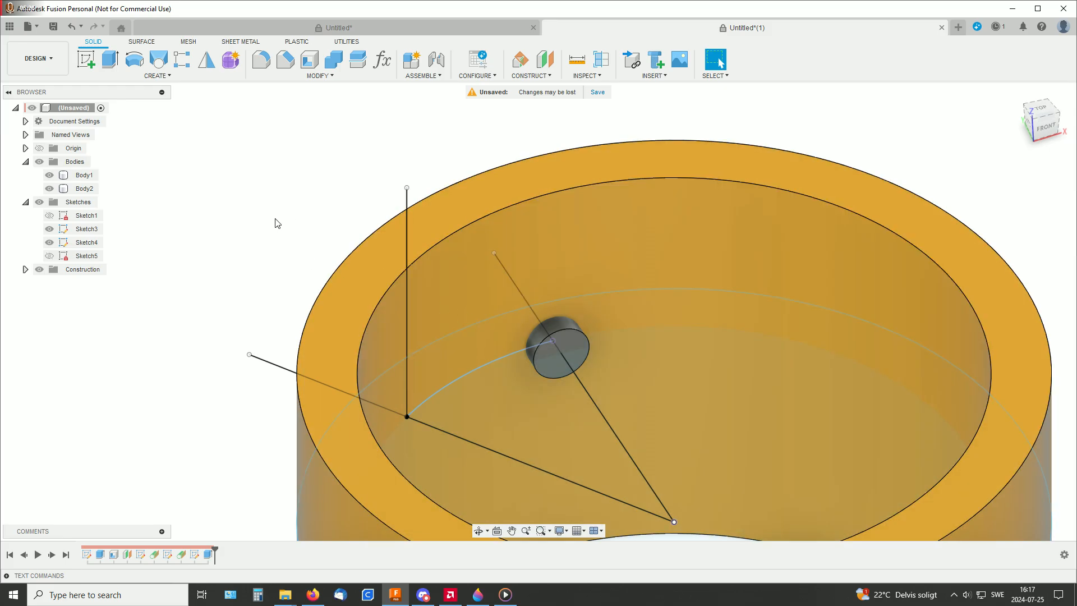
{"action": "left_click", "coordinate": [155, 77]}
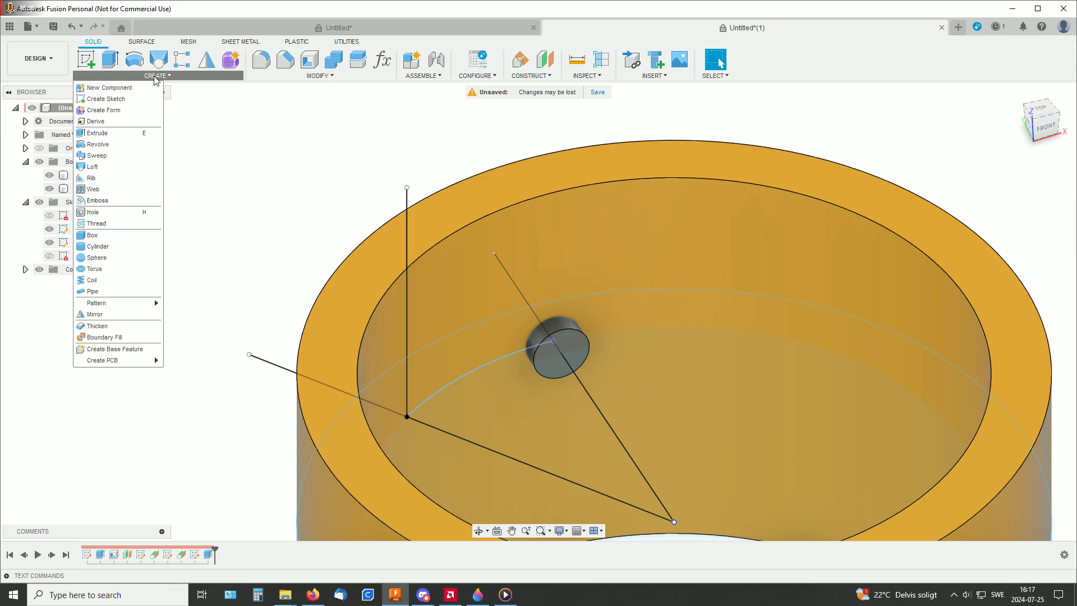
{"action": "left_click", "coordinate": [112, 156]}
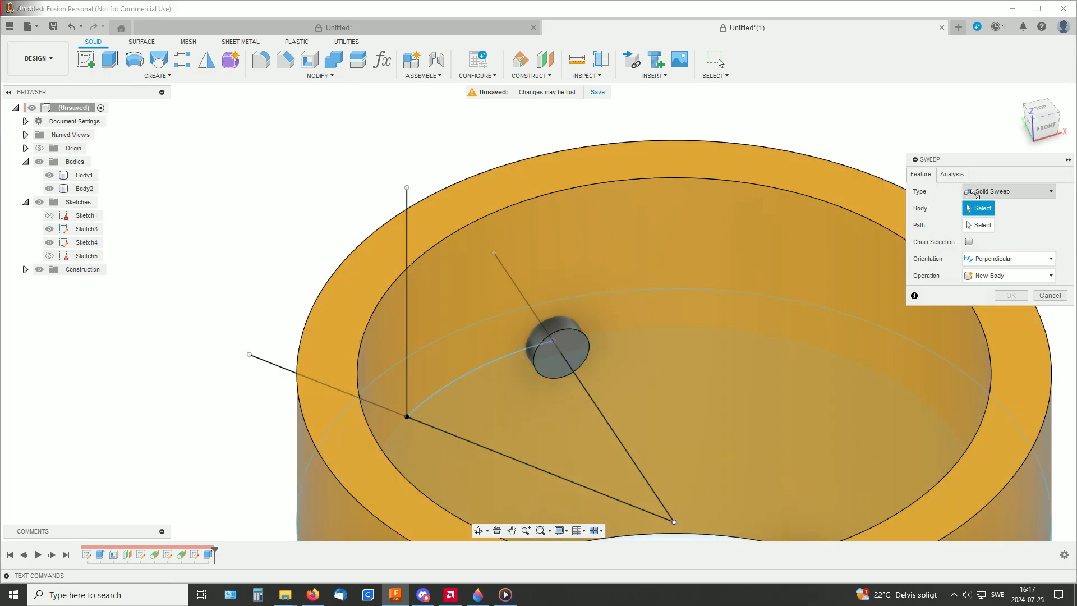
{"action": "left_click", "coordinate": [994, 190]}
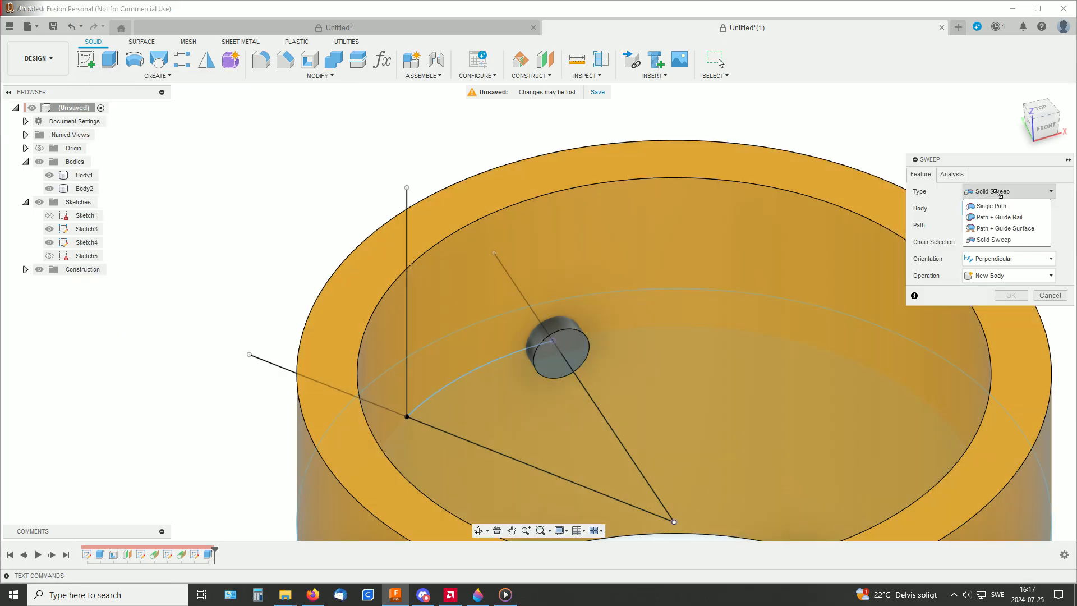
{"action": "left_click", "coordinate": [990, 207]}
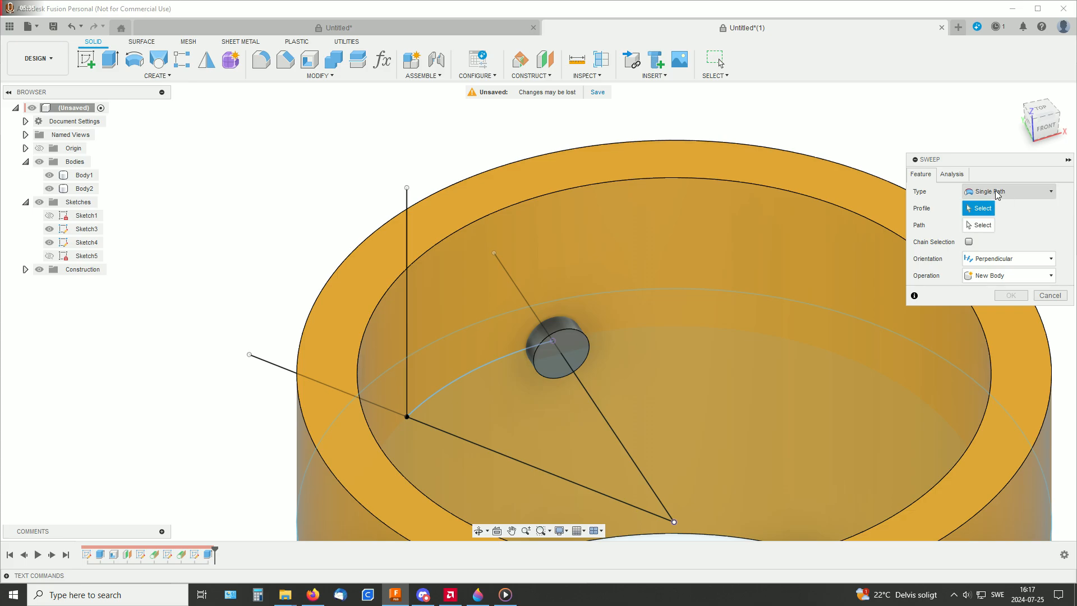
{"action": "left_click", "coordinate": [997, 192]}
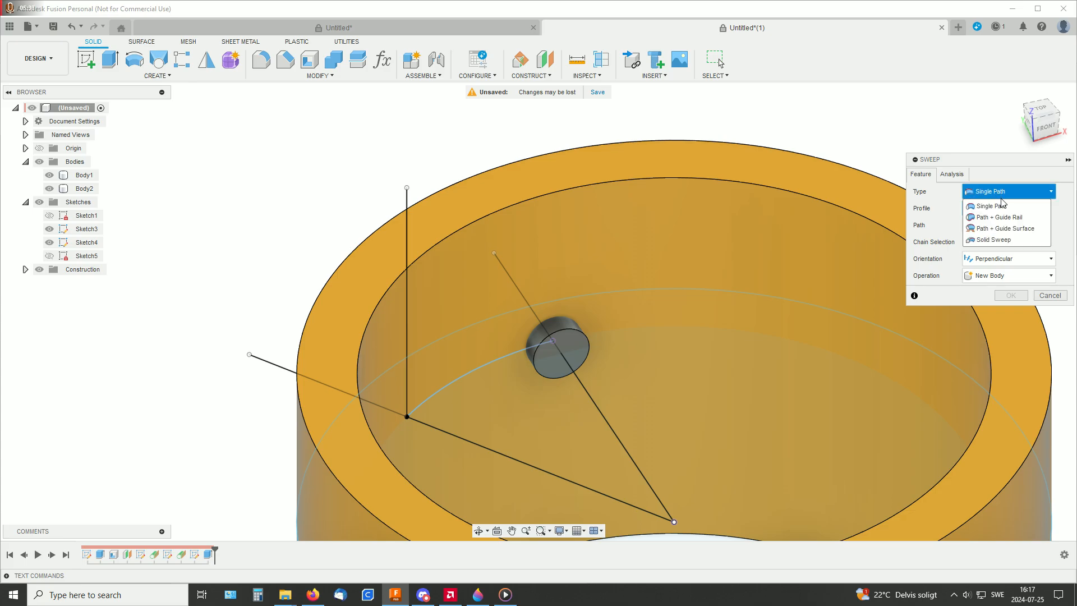
{"action": "left_click", "coordinate": [996, 239]}
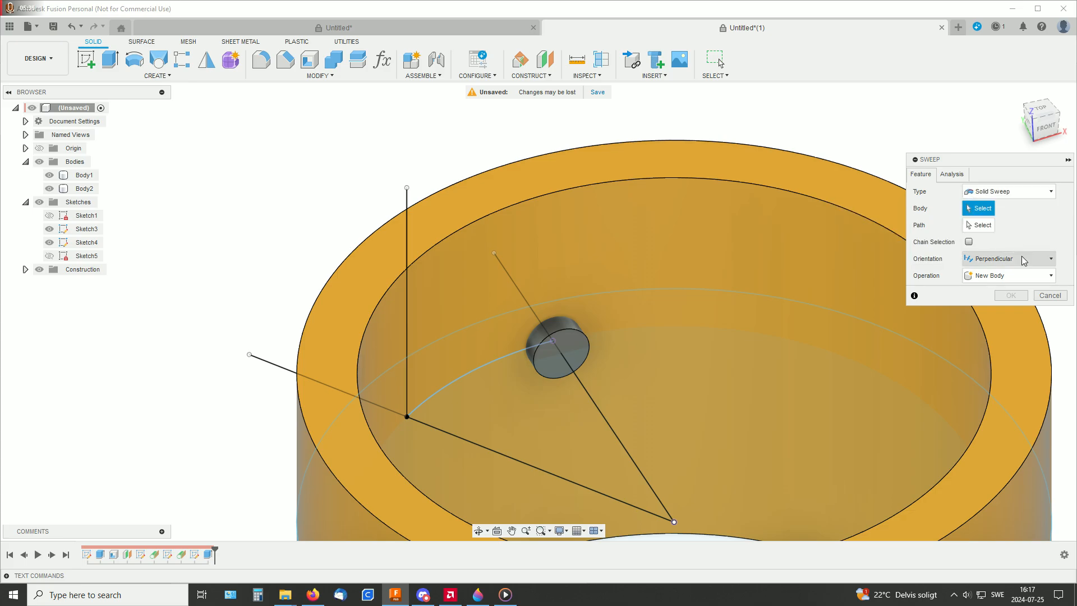
{"action": "left_click", "coordinate": [563, 347]}
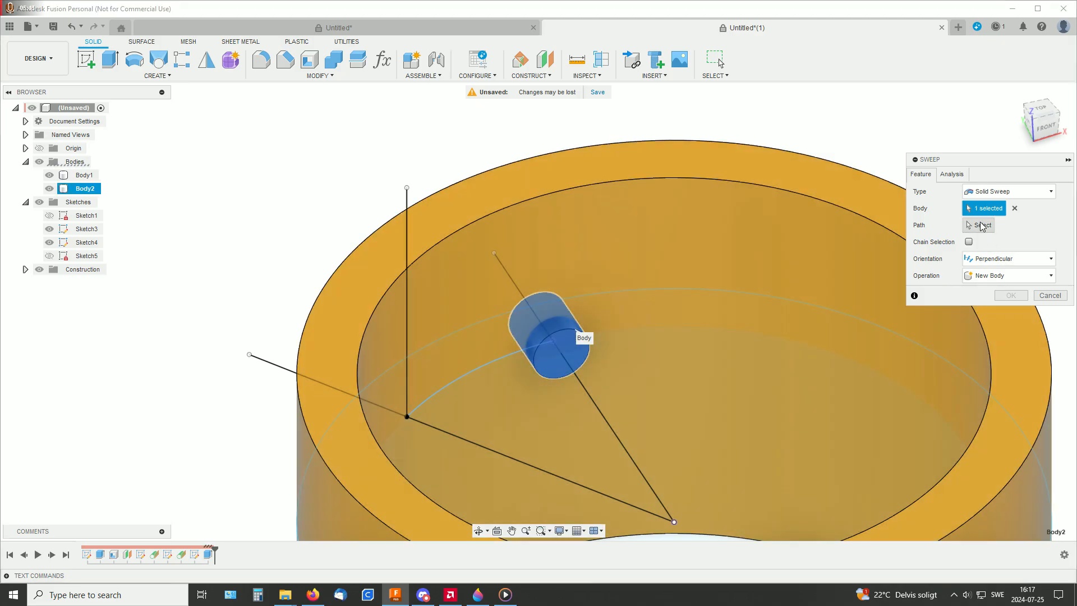
Hide Sketch3 and sweep the cylinder along the Sketch4 arc and vertical line as a cut through the ring wall
{"action": "left_click", "coordinate": [982, 225]}
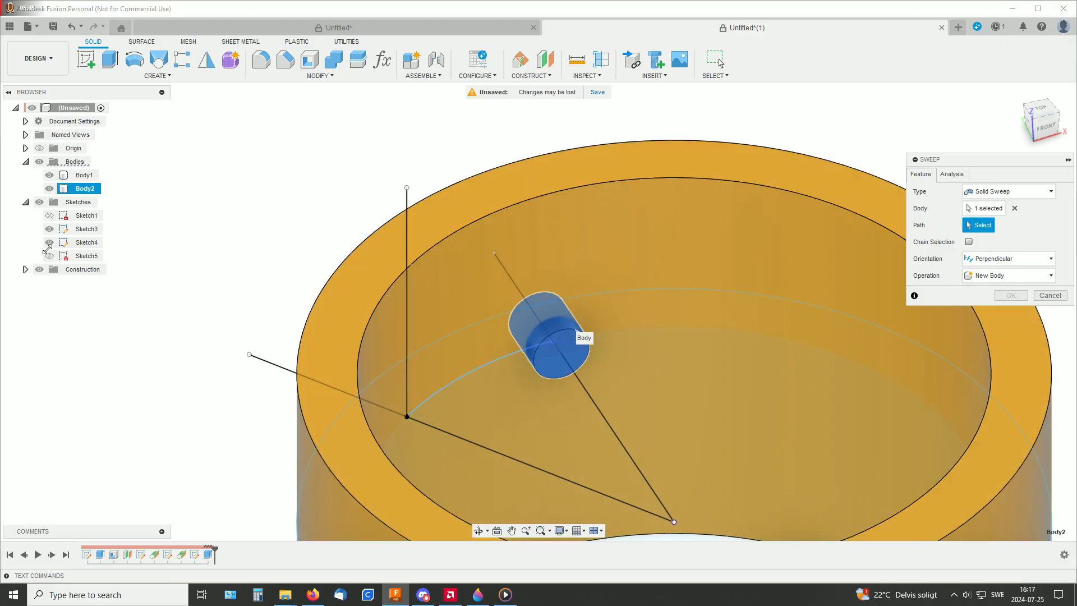
{"action": "left_click", "coordinate": [49, 229]}
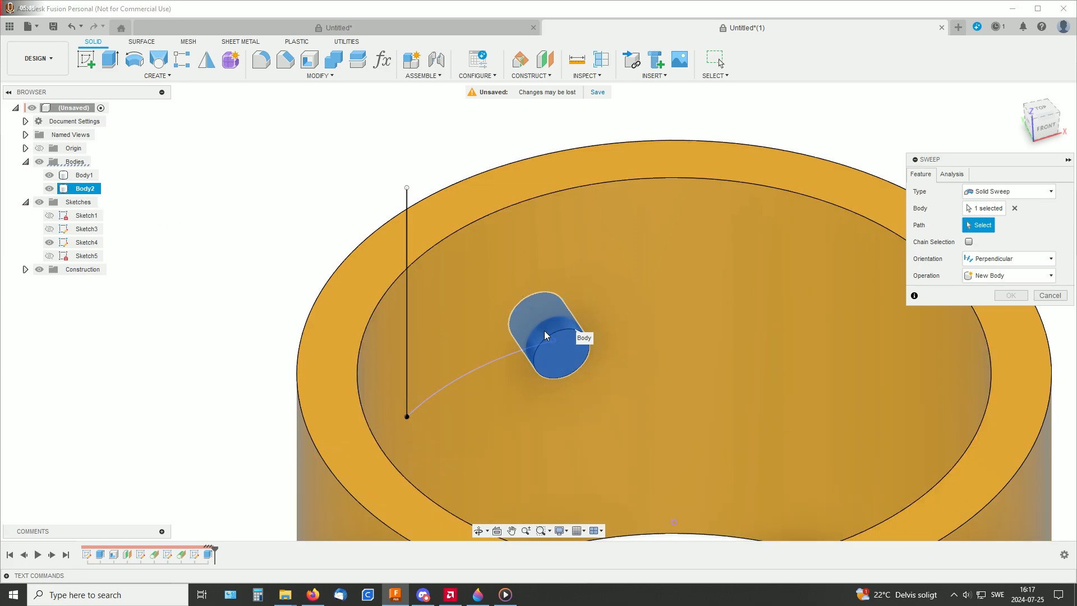
{"action": "left_click", "coordinate": [497, 356]}
{"action": "left_click", "coordinate": [407, 337]}
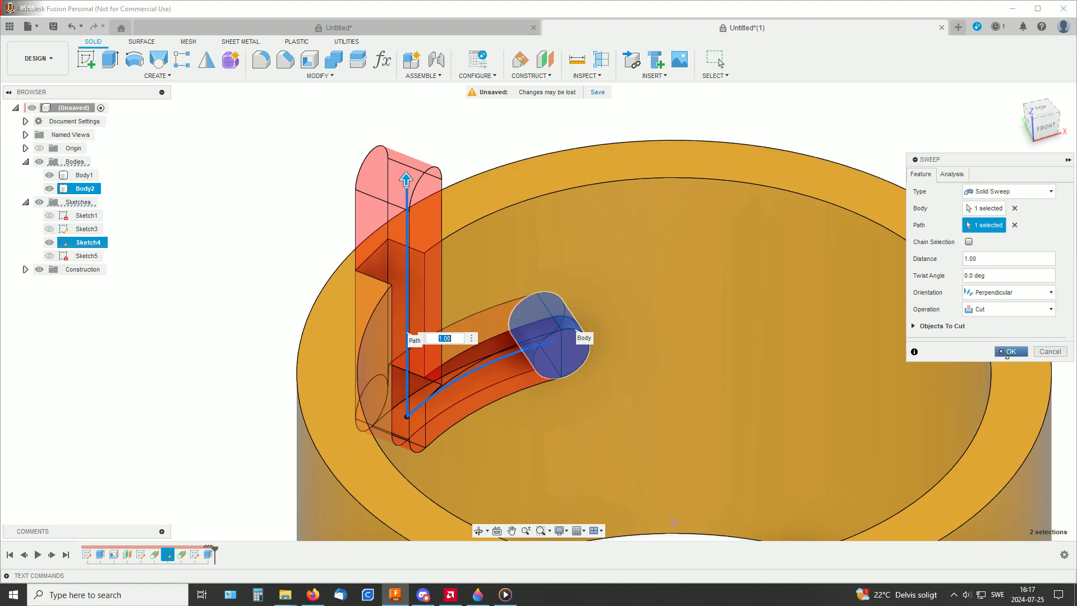
{"action": "left_click", "coordinate": [1003, 354]}
Examine the groove's inner corner where the curved channel meets the vertical channel, looking closely at the edges of the swept cut
{"action": "middle_click_drag", "start_coordinate": [717, 339], "coordinate": [651, 331], "text": "shift"}
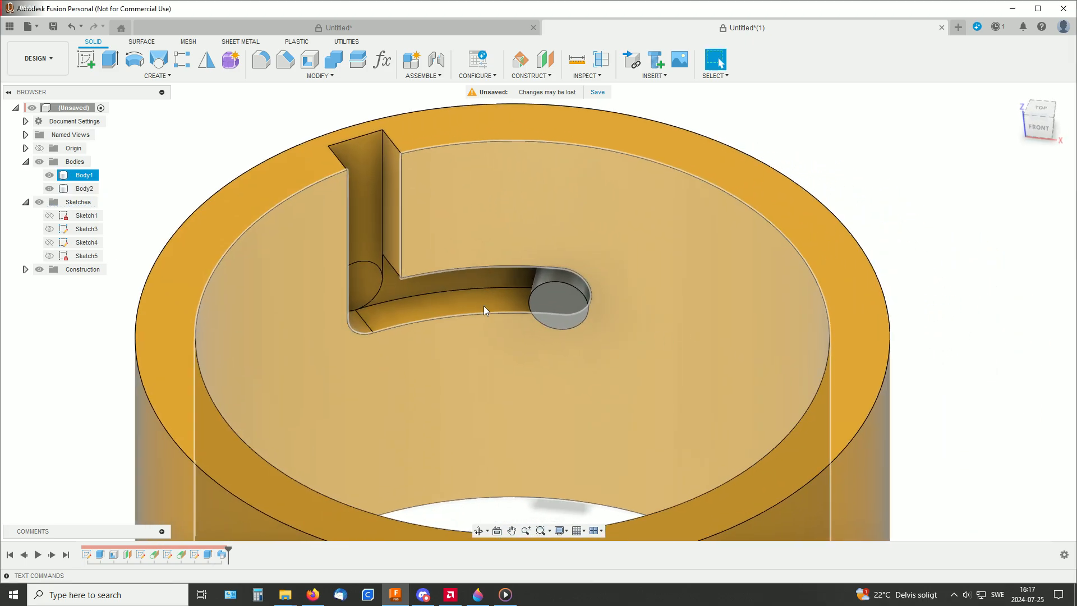
{"action": "middle_click_drag", "start_coordinate": [502, 317], "coordinate": [763, 368]}
{"action": "scroll", "coordinate": [738, 368], "scroll_direction": "up", "scroll_amount": 4}
{"action": "scroll", "coordinate": [652, 368], "scroll_direction": "up", "scroll_amount": 3}
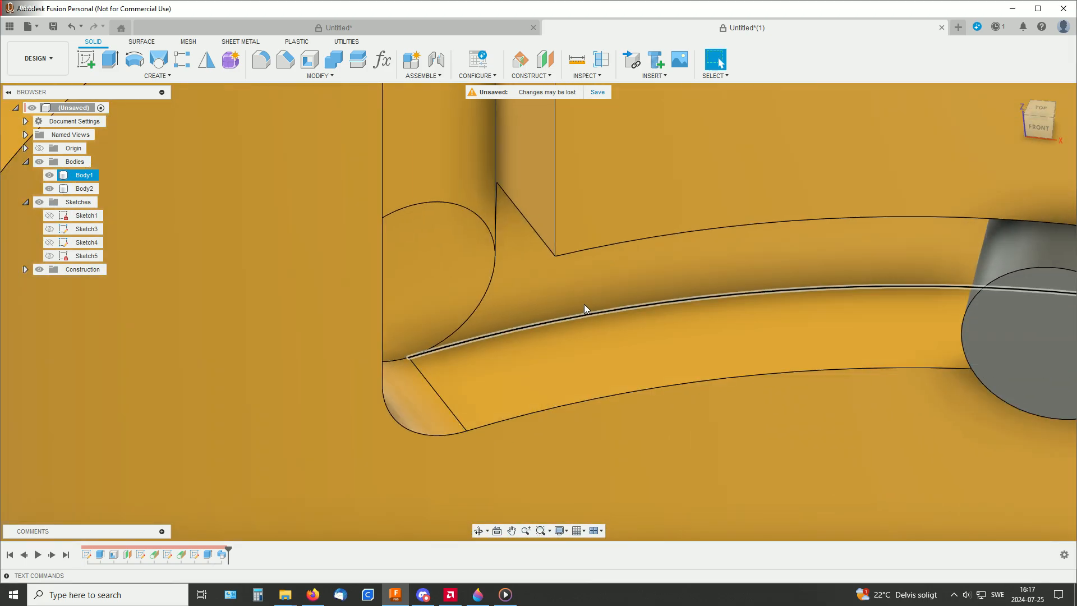
{"action": "middle_click_drag", "start_coordinate": [584, 305], "coordinate": [601, 311], "text": "shift"}
{"action": "scroll", "coordinate": [601, 311], "scroll_direction": "up", "scroll_amount": 3}
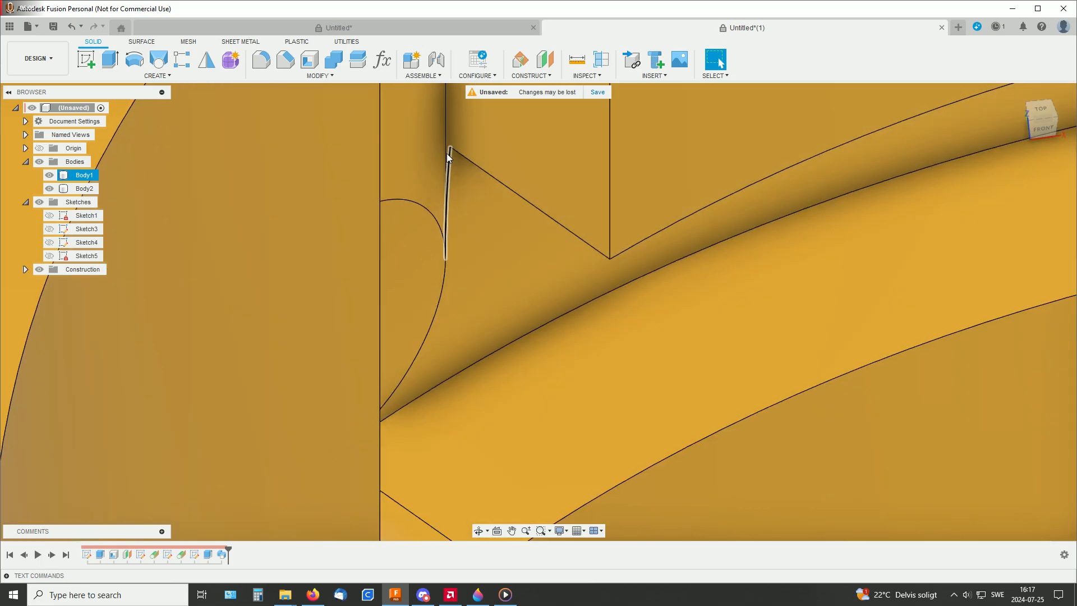
{"action": "scroll", "coordinate": [474, 200], "scroll_direction": "up", "scroll_amount": 3}
{"action": "middle_click_drag", "start_coordinate": [469, 192], "coordinate": [543, 312]}
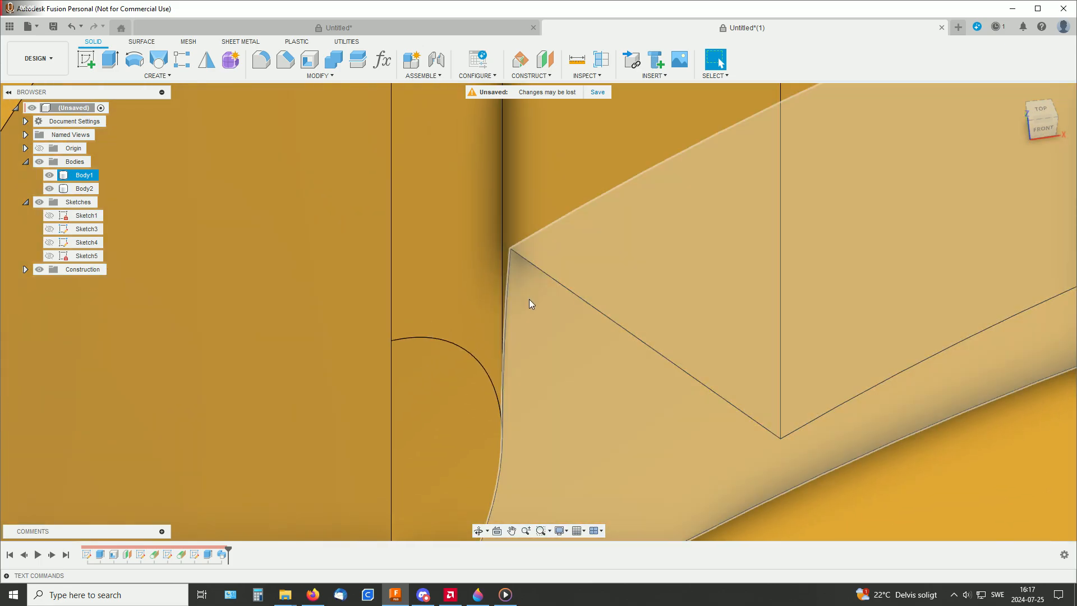
{"action": "scroll", "coordinate": [528, 303], "scroll_direction": "down", "scroll_amount": 5}
{"action": "scroll", "coordinate": [534, 331], "scroll_direction": "down", "scroll_amount": 1}
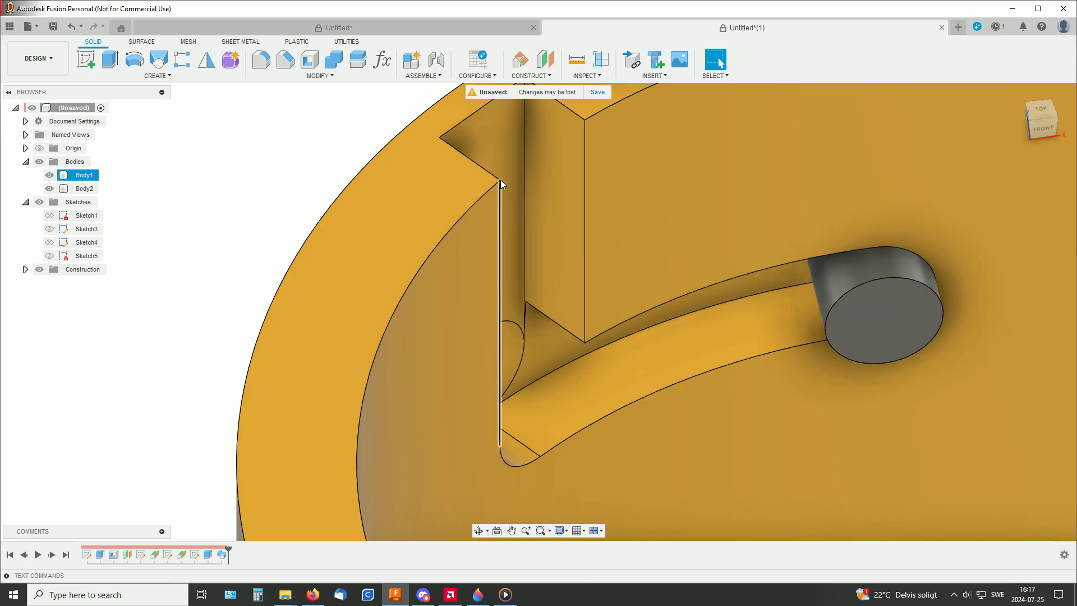
{"action": "scroll", "coordinate": [744, 353], "scroll_direction": "up", "scroll_amount": 3}
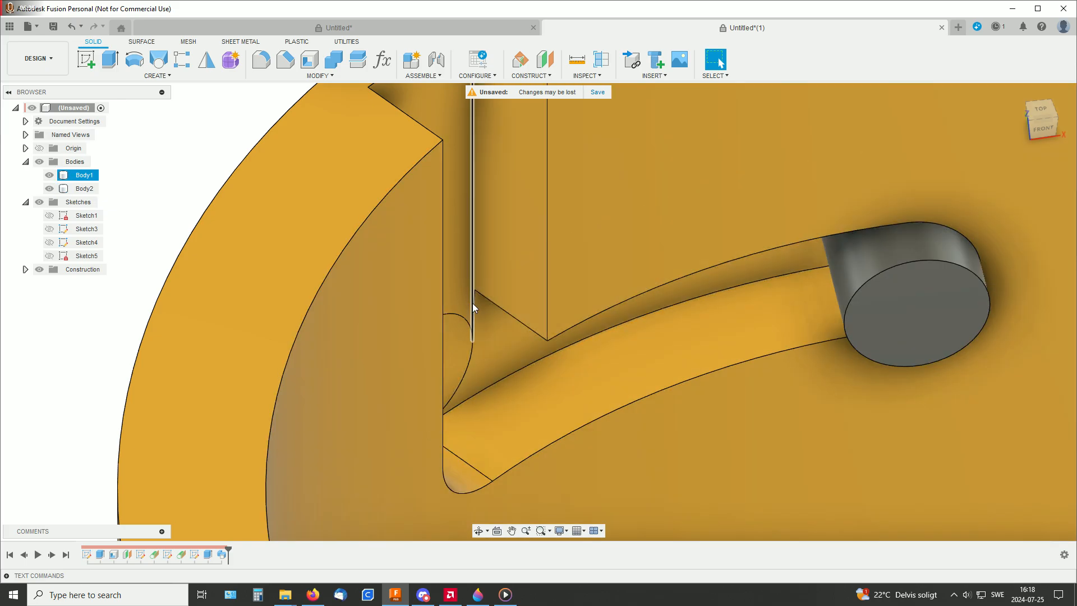
{"action": "scroll", "coordinate": [480, 311], "scroll_direction": "up", "scroll_amount": 3}
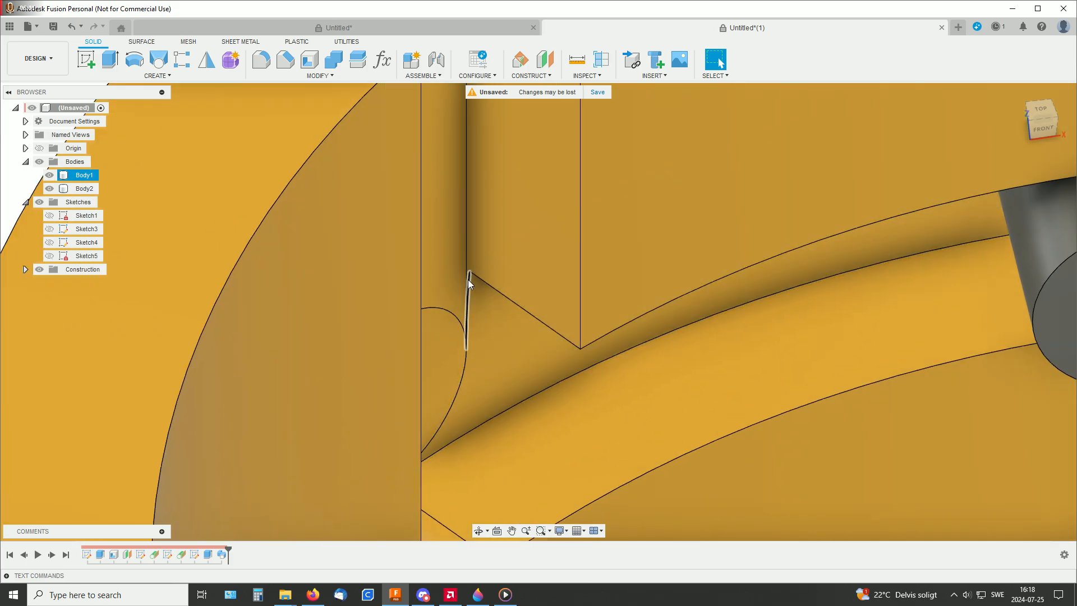
{"action": "scroll", "coordinate": [469, 278], "scroll_direction": "up", "scroll_amount": 2}
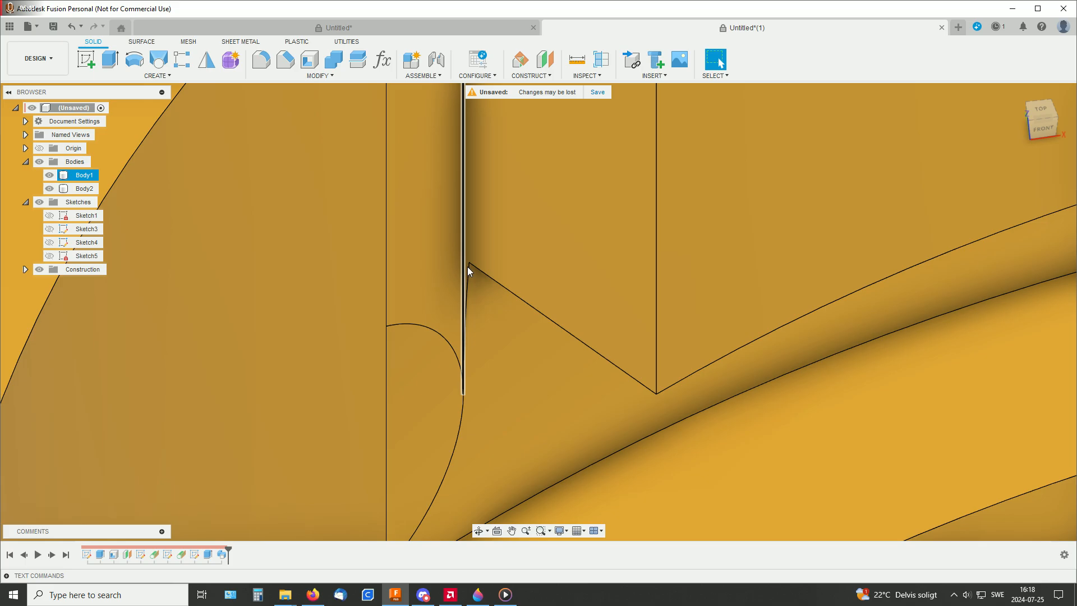
{"action": "scroll", "coordinate": [515, 324], "scroll_direction": "down", "scroll_amount": 2}
{"action": "scroll", "coordinate": [516, 327], "scroll_direction": "down", "scroll_amount": 4}
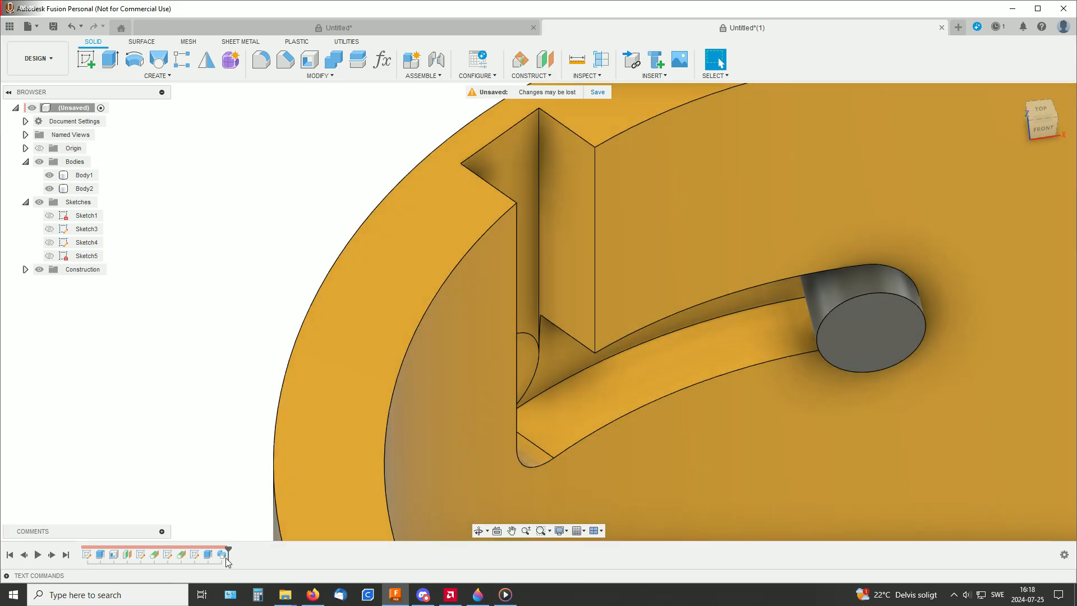
Delete the sweep feature that cut the groove into the ring
{"action": "left_click", "coordinate": [223, 556]}
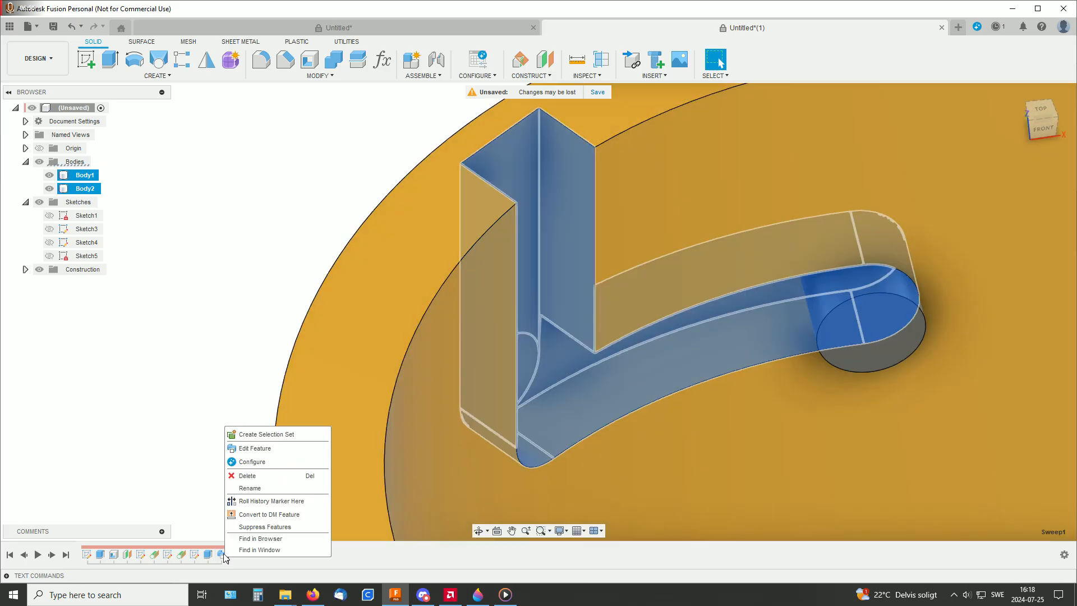
{"action": "left_click", "coordinate": [247, 475]}
{"action": "middle_click_drag", "start_coordinate": [614, 287], "coordinate": [555, 347]}
{"action": "scroll", "coordinate": [557, 352], "scroll_direction": "down", "scroll_amount": 6}
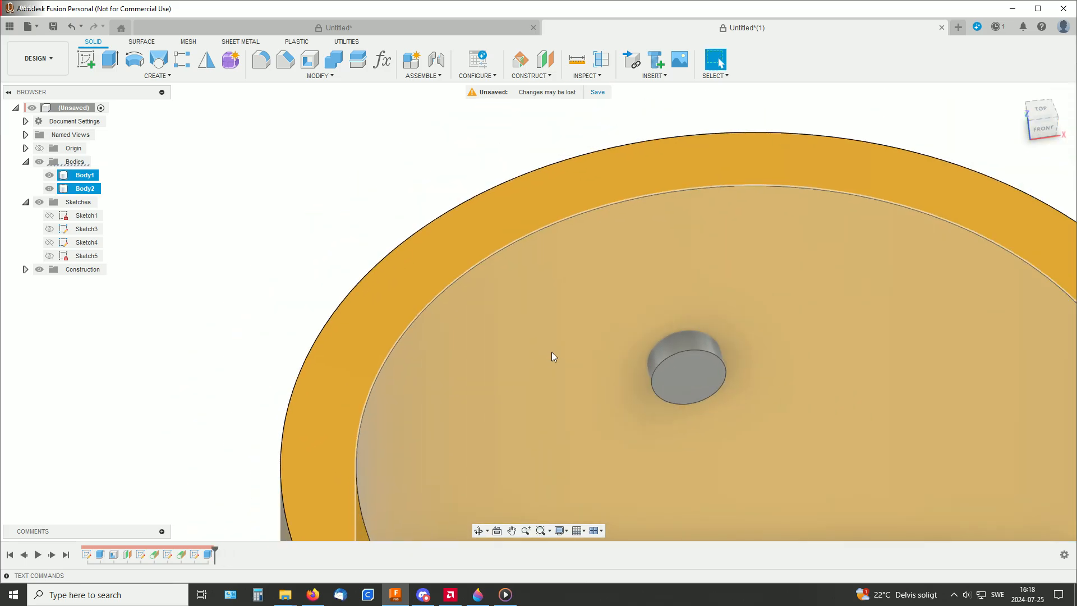
{"action": "middle_click_drag", "start_coordinate": [671, 401], "coordinate": [565, 338]}
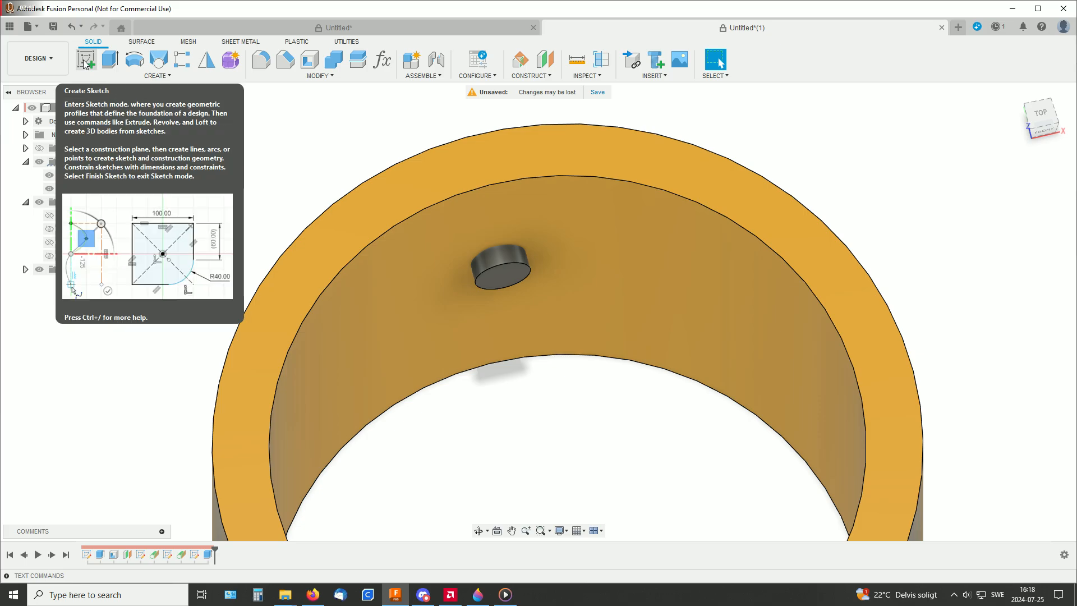
Sketch on the ring's top face, offset its inner edge 3 mm outward into the wall, and finish the sketch
{"action": "left_click", "coordinate": [85, 63]}
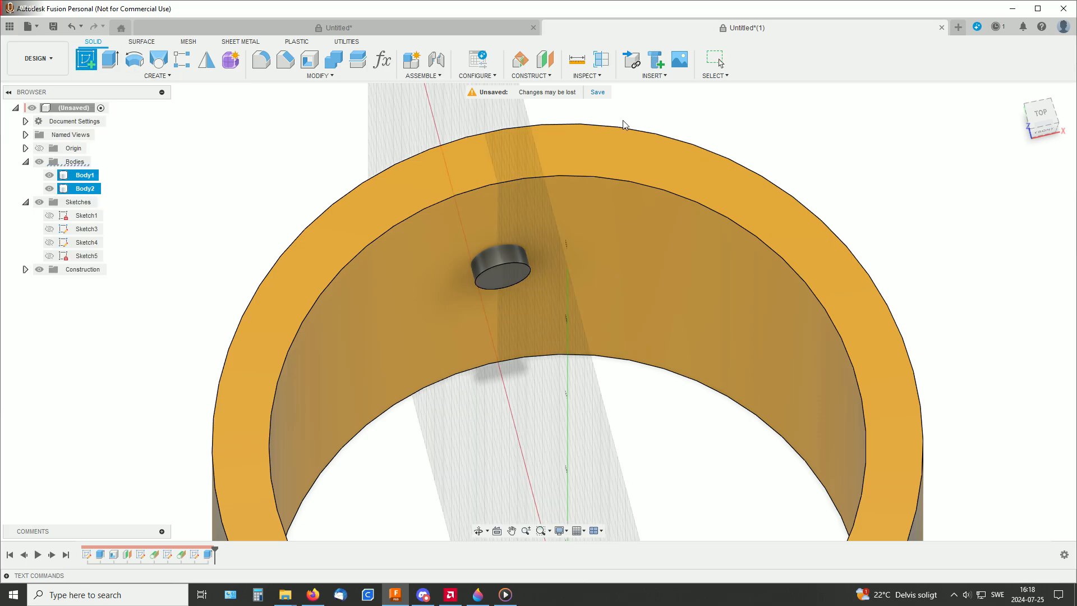
{"action": "left_click", "coordinate": [622, 152]}
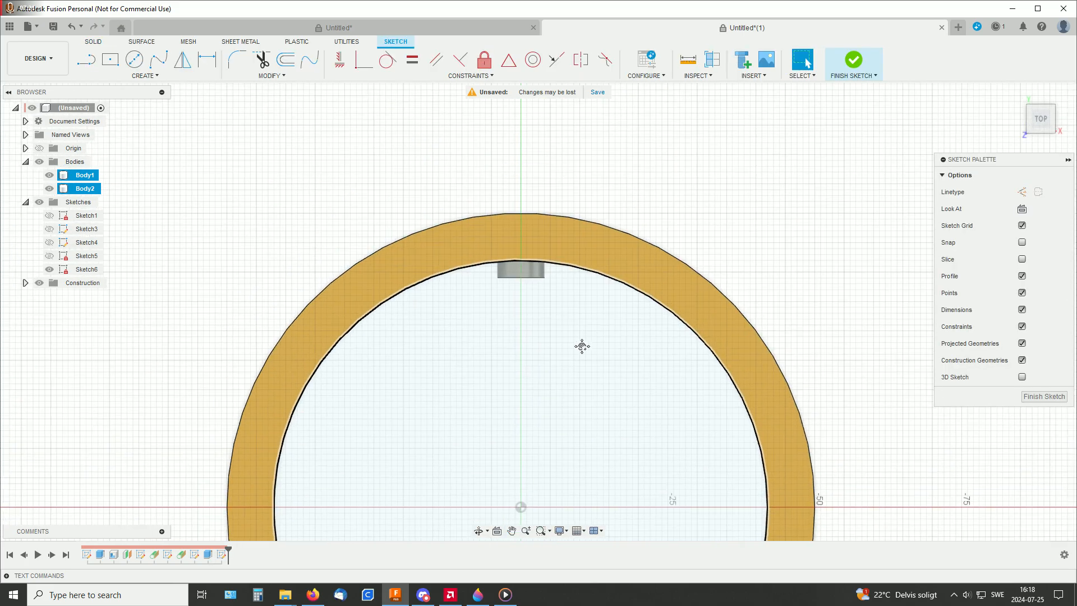
{"action": "left_click", "coordinate": [287, 61]}
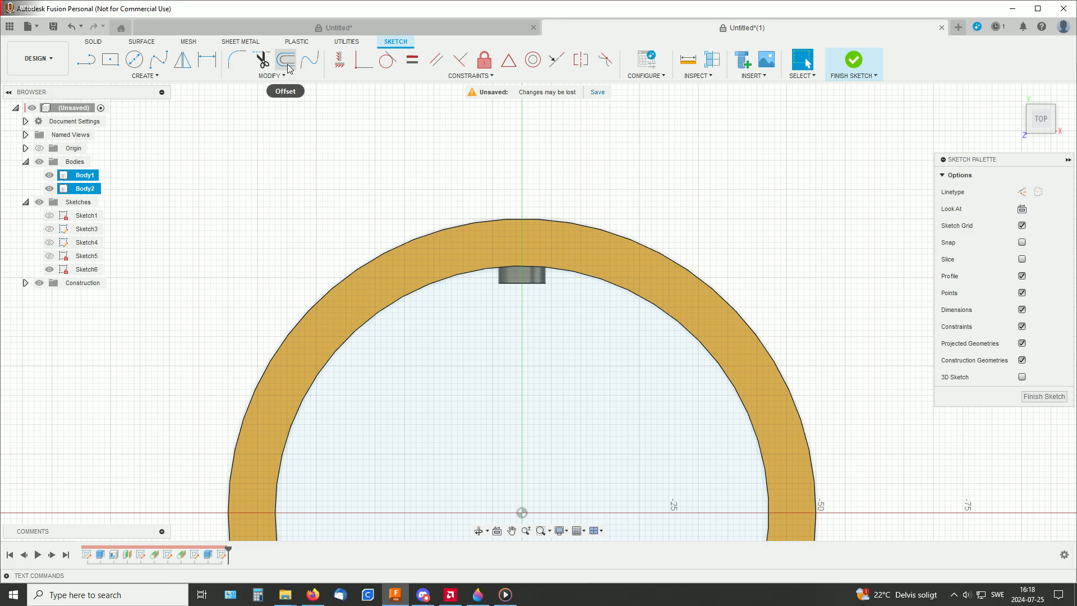
{"action": "left_click", "coordinate": [478, 276]}
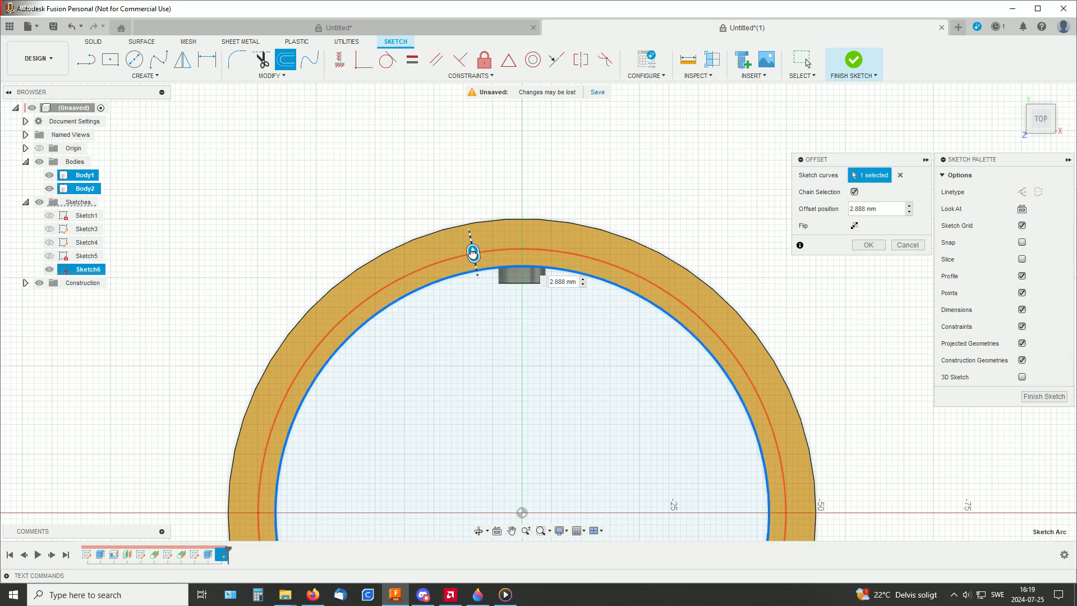
{"action": "left_click_drag", "start_coordinate": [473, 254], "coordinate": [472, 253]}
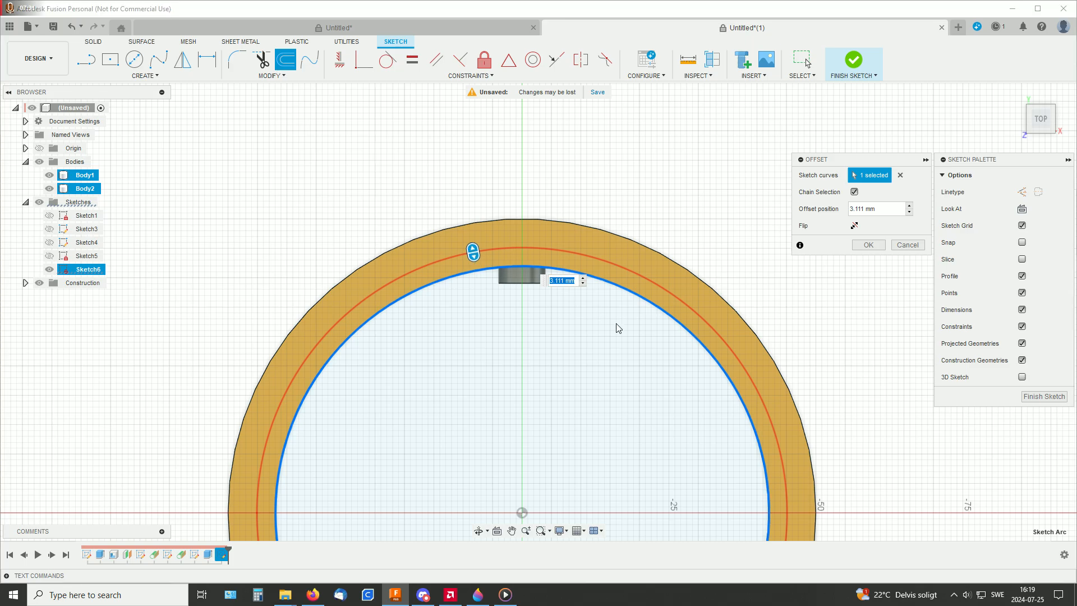
{"action": "type", "text": "3"}
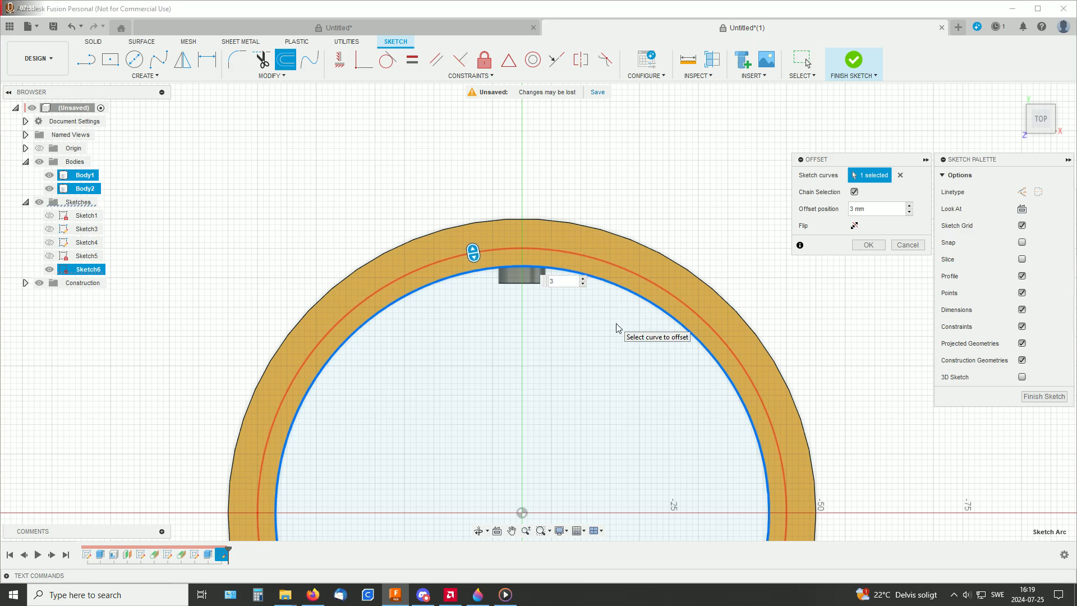
{"action": "key", "text": "Return"}
{"action": "scroll", "coordinate": [641, 355], "scroll_direction": "up", "scroll_amount": 3}
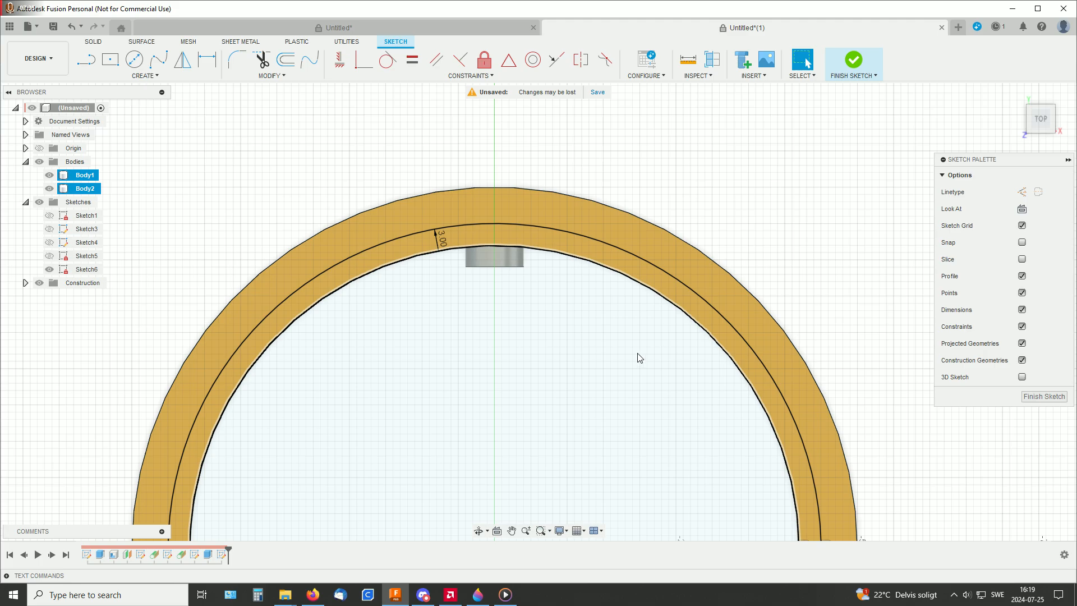
{"action": "left_click", "coordinate": [853, 59]}
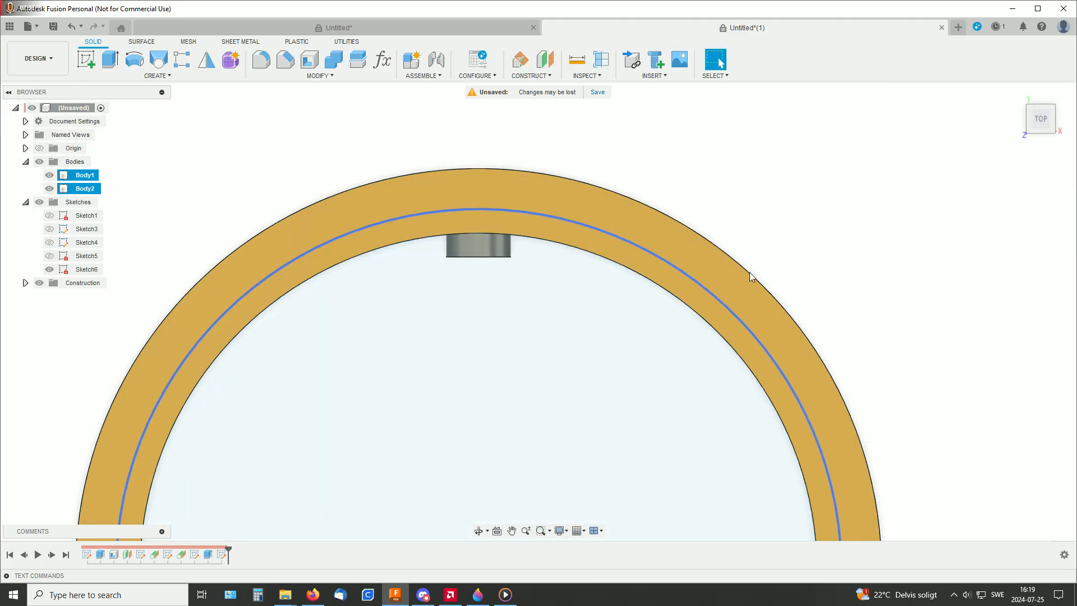
Split the ring body with the Sketch6 offset circle, extending the splitting tool through the wall
{"action": "middle_click_drag", "start_coordinate": [803, 235], "coordinate": [791, 218], "text": "shift"}
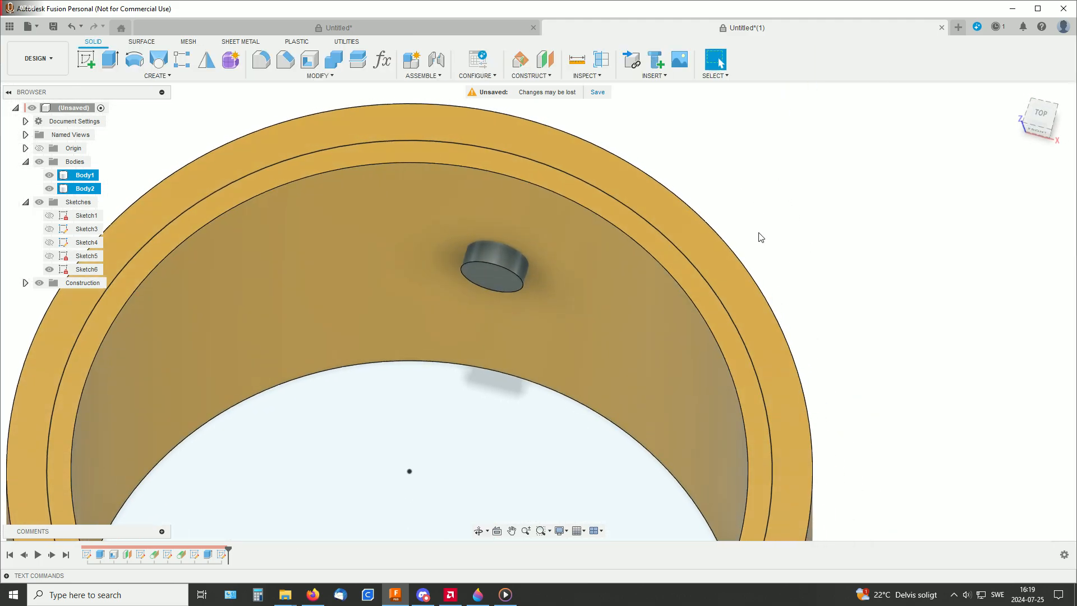
{"action": "left_click", "coordinate": [318, 75]}
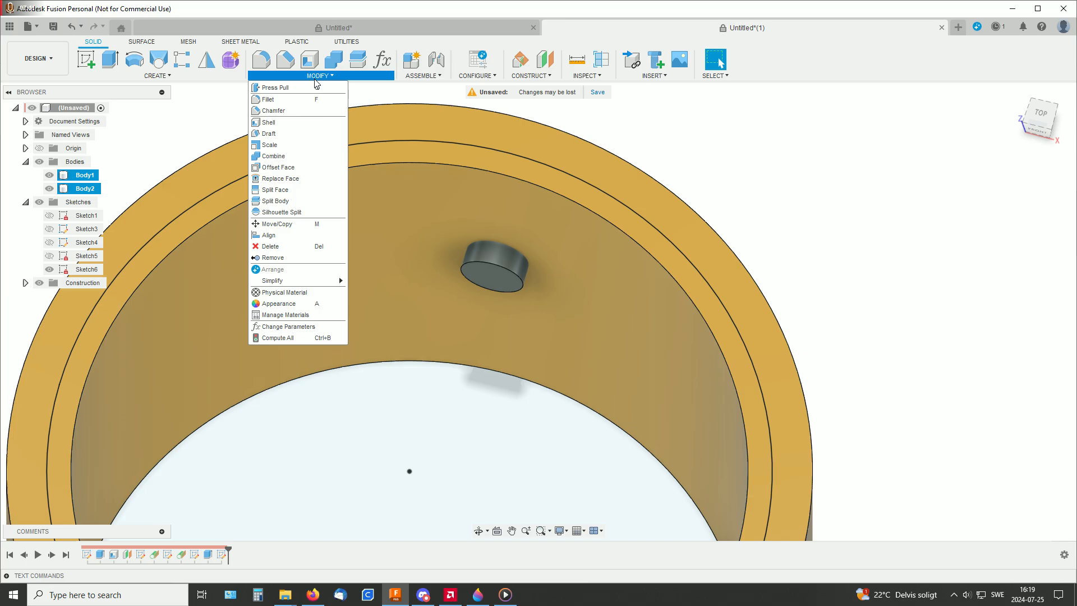
{"action": "left_click", "coordinate": [275, 201]}
{"action": "left_click", "coordinate": [609, 244]}
{"action": "left_click", "coordinate": [1027, 192]}
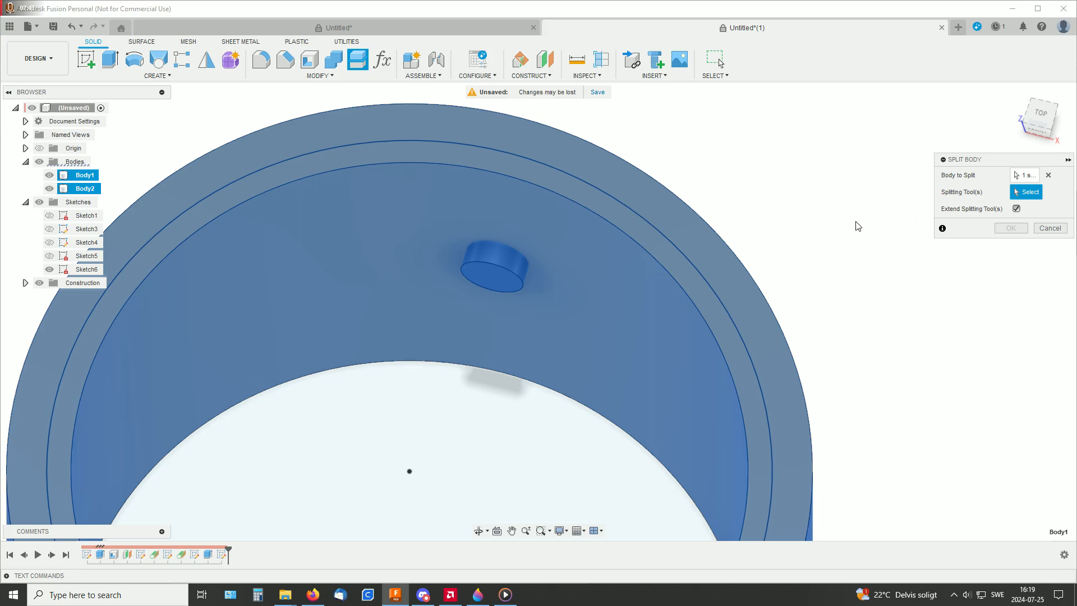
{"action": "left_click", "coordinate": [680, 256]}
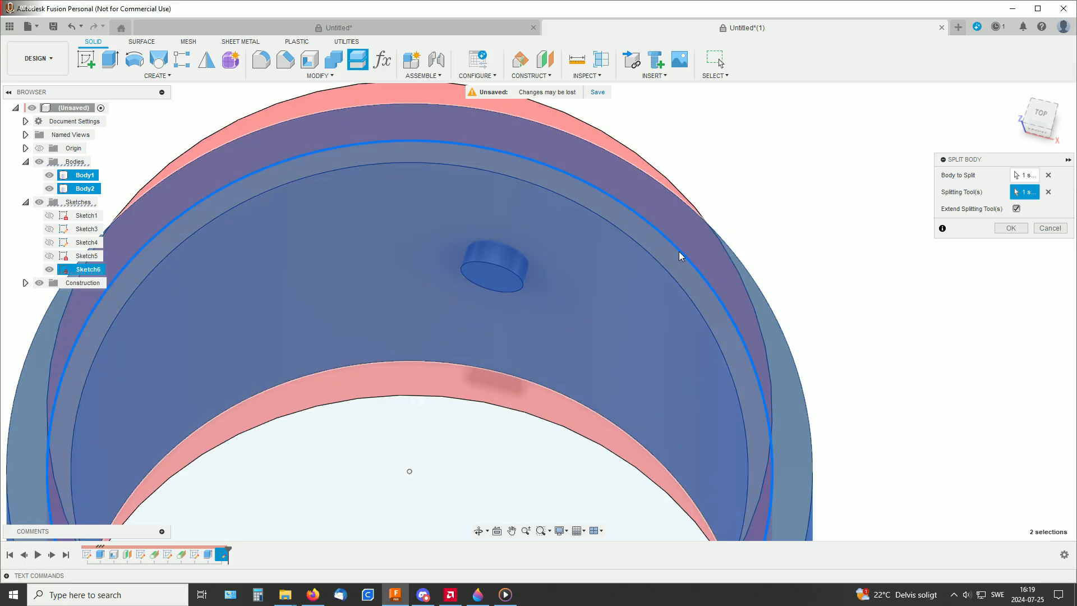
{"action": "middle_click_drag", "start_coordinate": [919, 292], "coordinate": [900, 332], "text": "shift"}
{"action": "left_click", "coordinate": [1007, 229]}
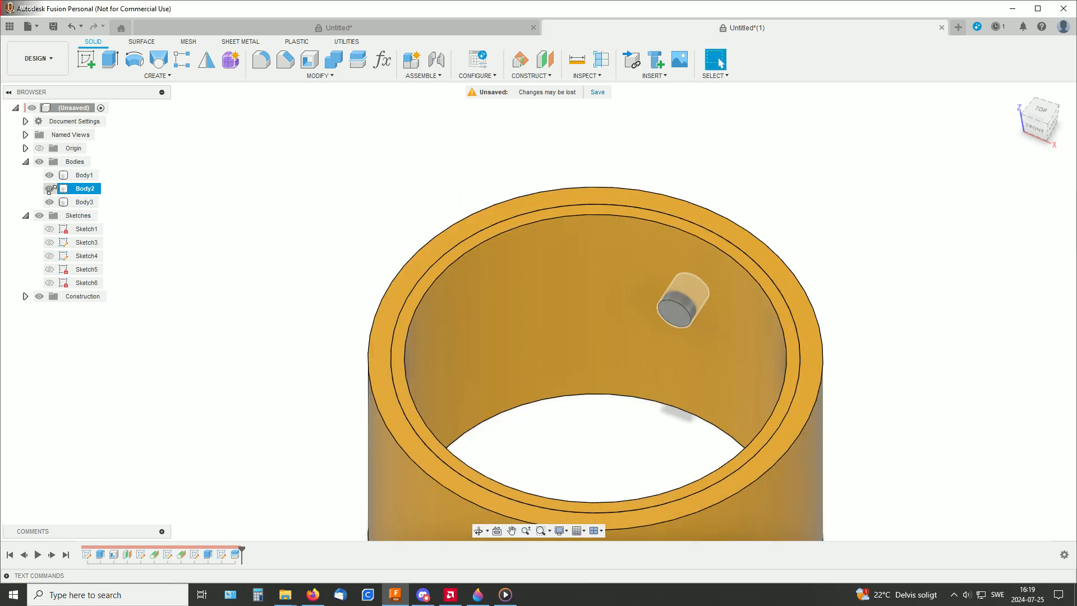
Identify the split bodies by temporarily hiding and showing the cylinder and the outer ring
{"action": "middle_click_drag", "start_coordinate": [271, 200], "coordinate": [282, 213], "text": "shift"}
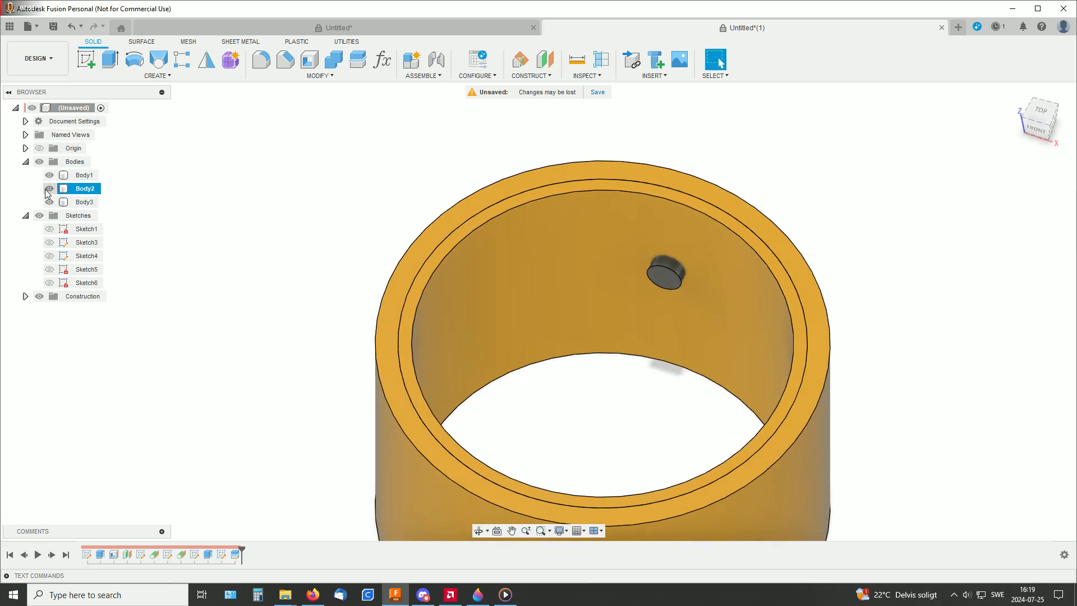
{"action": "left_click", "coordinate": [50, 190]}
{"action": "left_click", "coordinate": [49, 189]}
{"action": "left_click", "coordinate": [50, 202]}
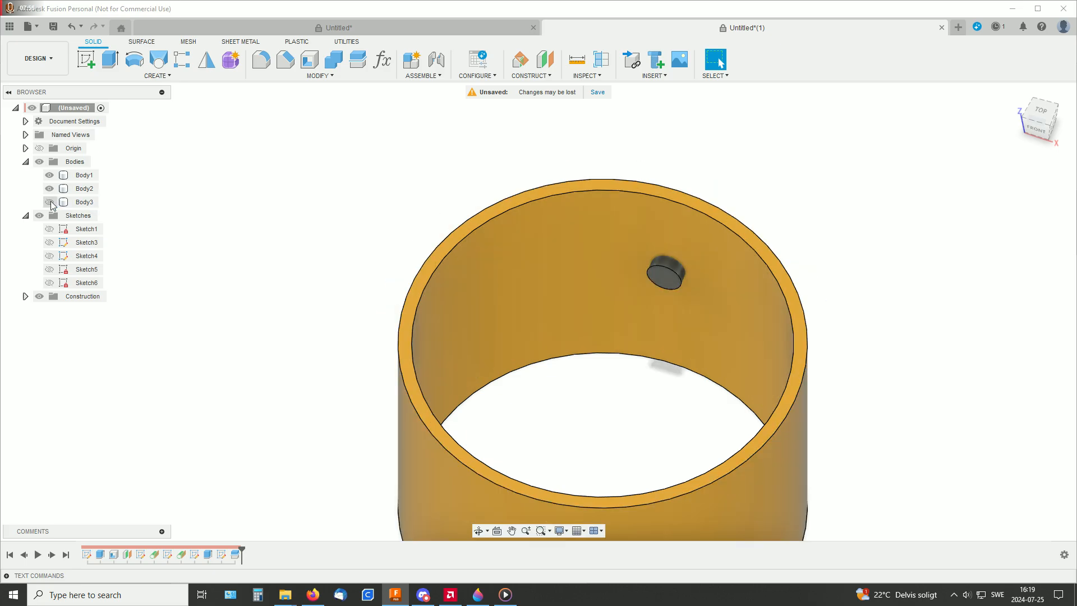
{"action": "left_click", "coordinate": [50, 202]}
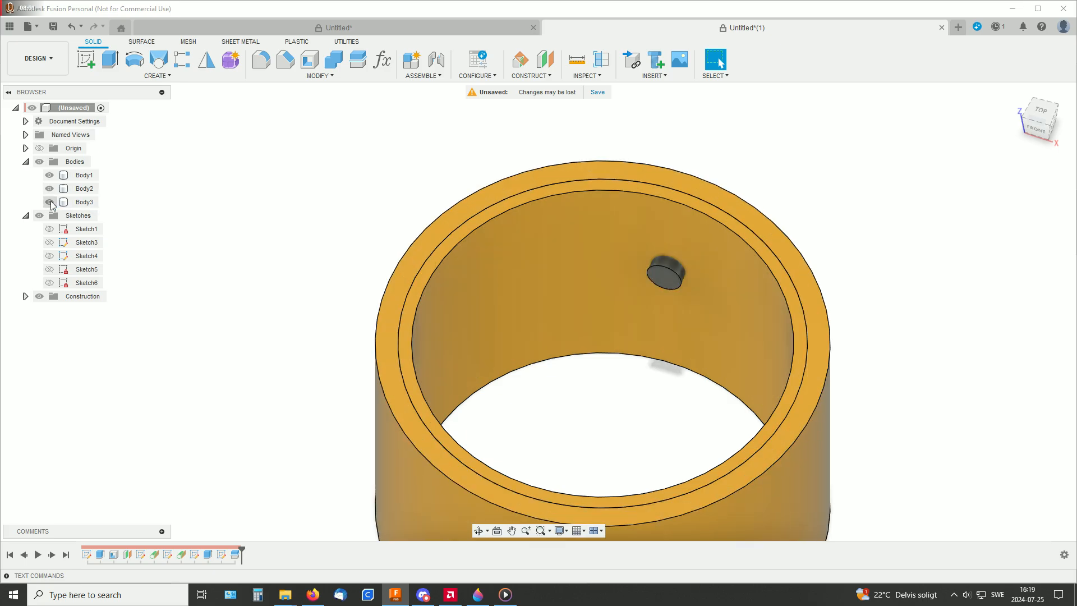
{"action": "left_click", "coordinate": [50, 202]}
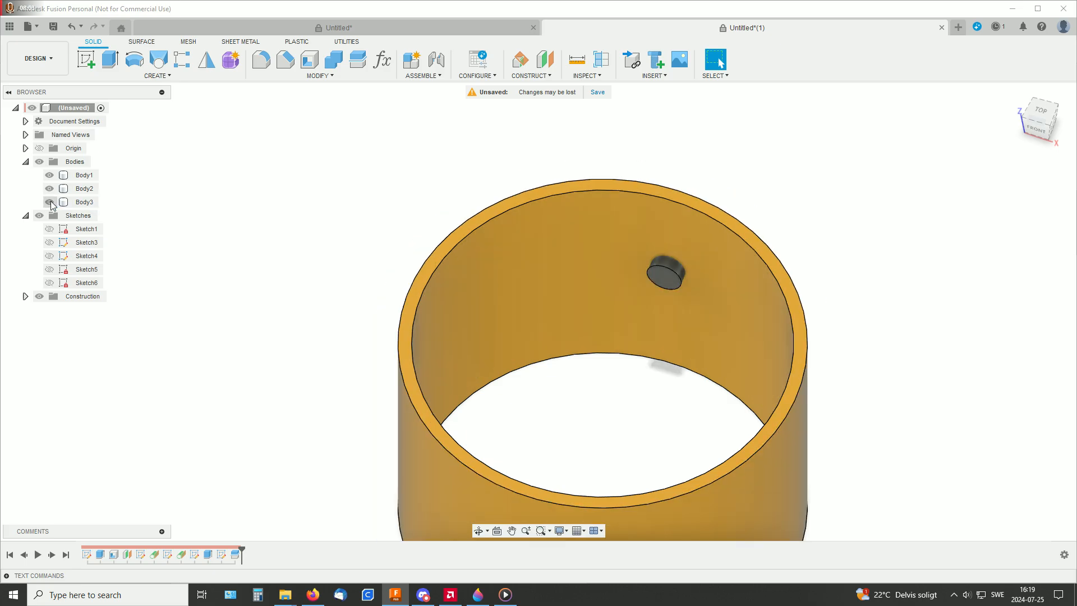
{"action": "left_click", "coordinate": [50, 202]}
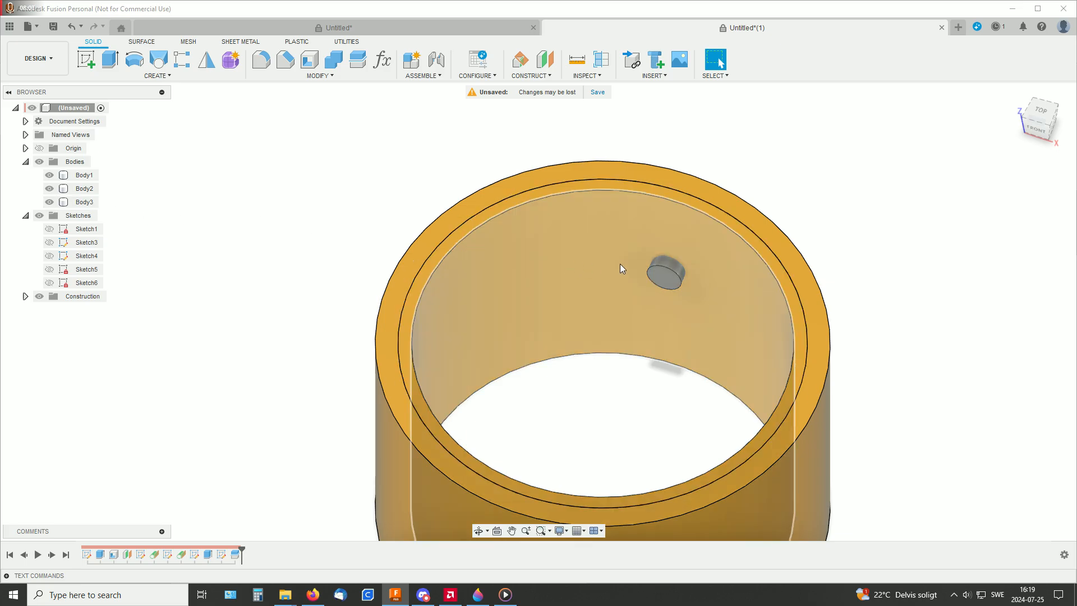
{"action": "left_click", "coordinate": [51, 203]}
{"action": "left_click", "coordinate": [50, 202]}
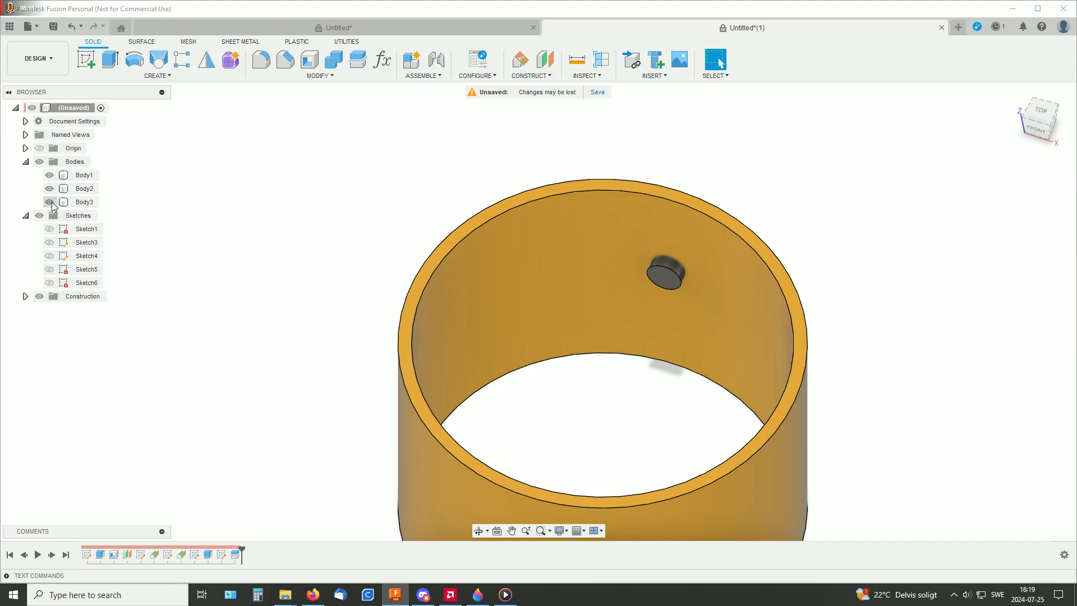
{"action": "left_click", "coordinate": [50, 202]}
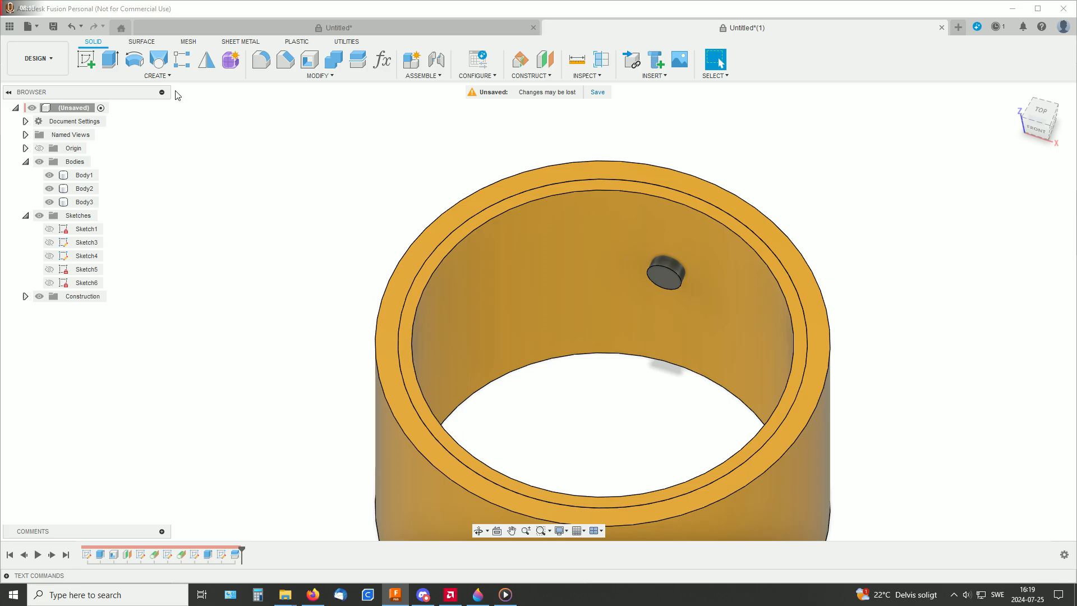
Set up a solid sweep of the cylinder along the Sketch4 arc and vertical line as a cut
{"action": "left_click", "coordinate": [158, 76]}
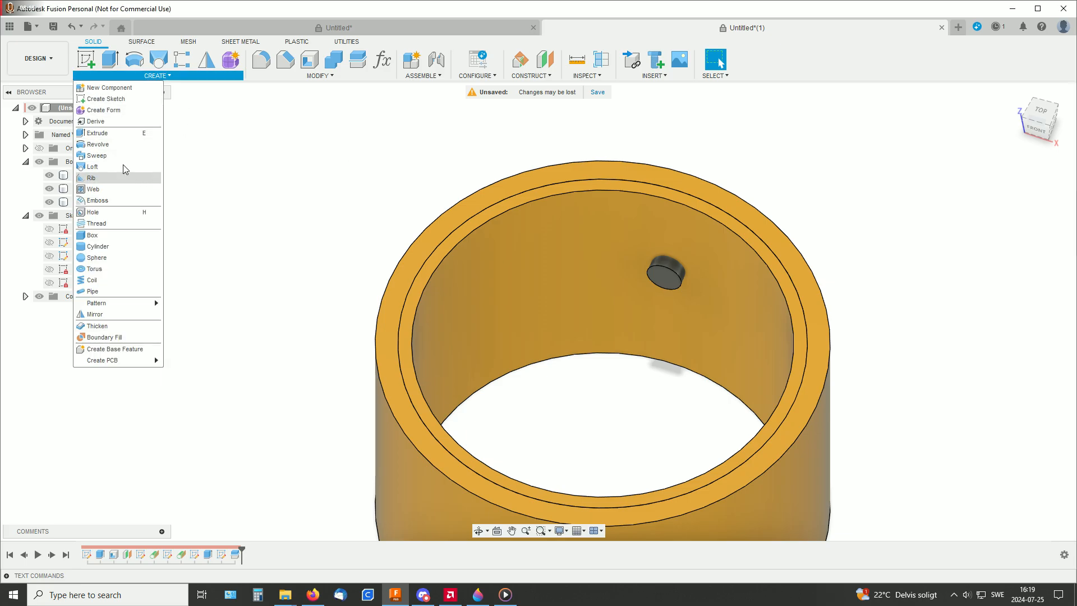
{"action": "left_click", "coordinate": [98, 156]}
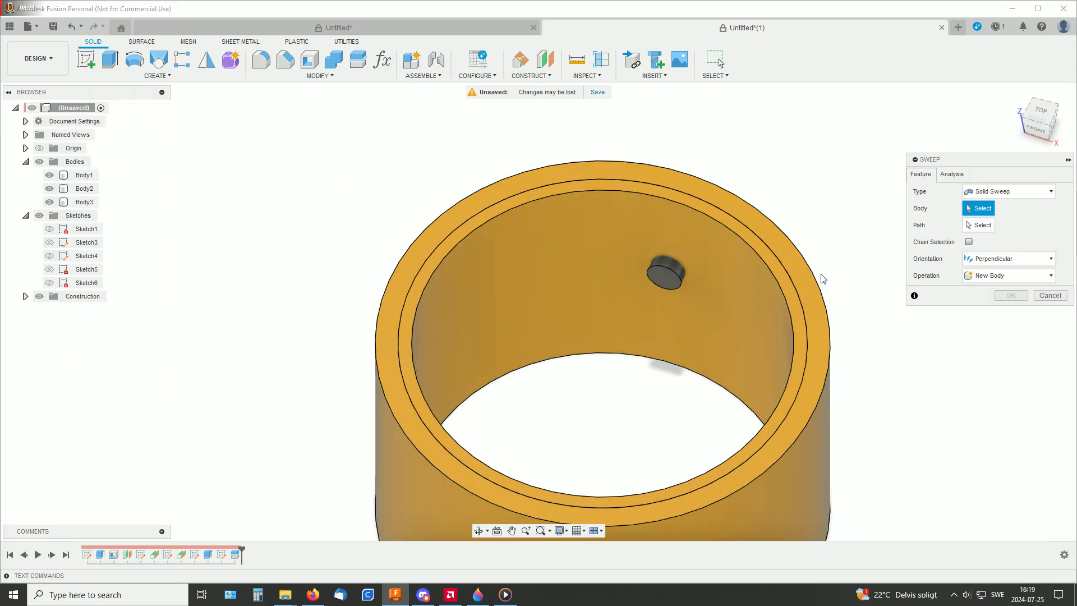
{"action": "left_click", "coordinate": [661, 268]}
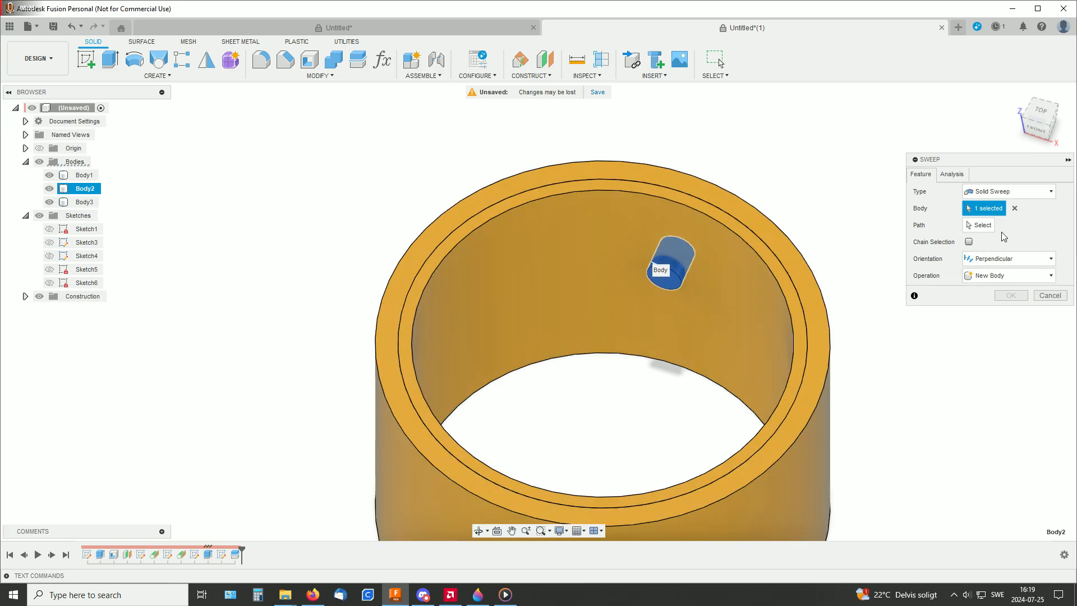
{"action": "left_click", "coordinate": [979, 225]}
{"action": "left_click", "coordinate": [49, 282]}
{"action": "left_click", "coordinate": [50, 282]}
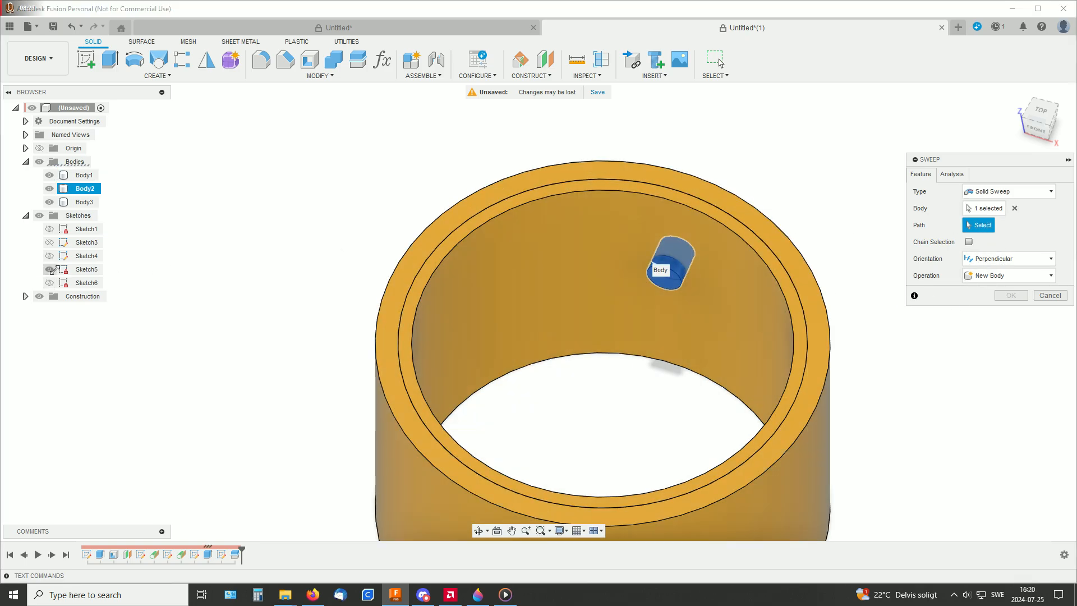
{"action": "left_click", "coordinate": [49, 256]}
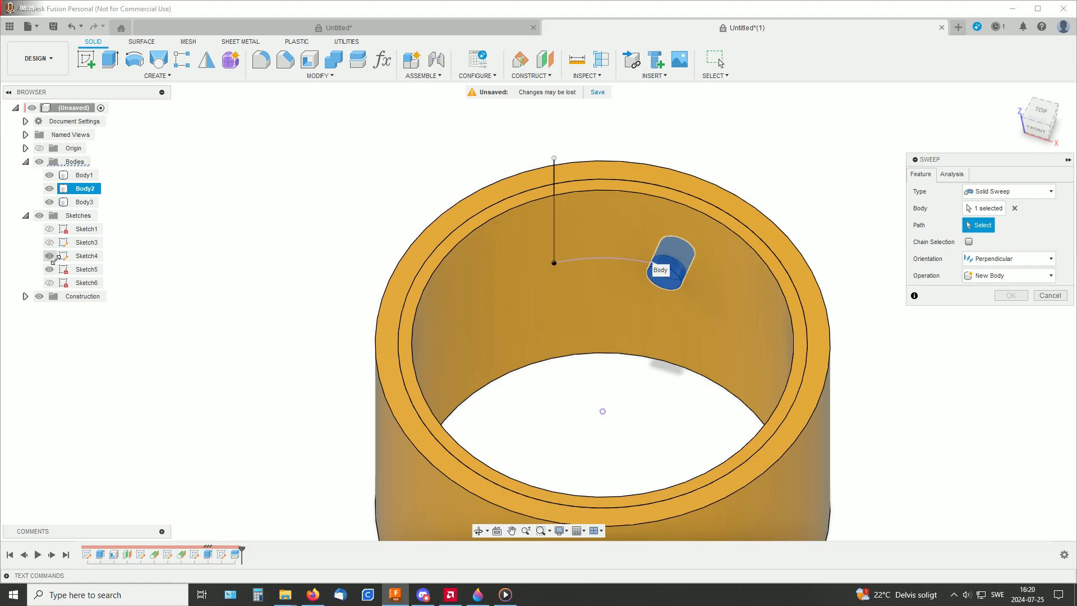
{"action": "scroll", "coordinate": [625, 301], "scroll_direction": "up", "scroll_amount": 2}
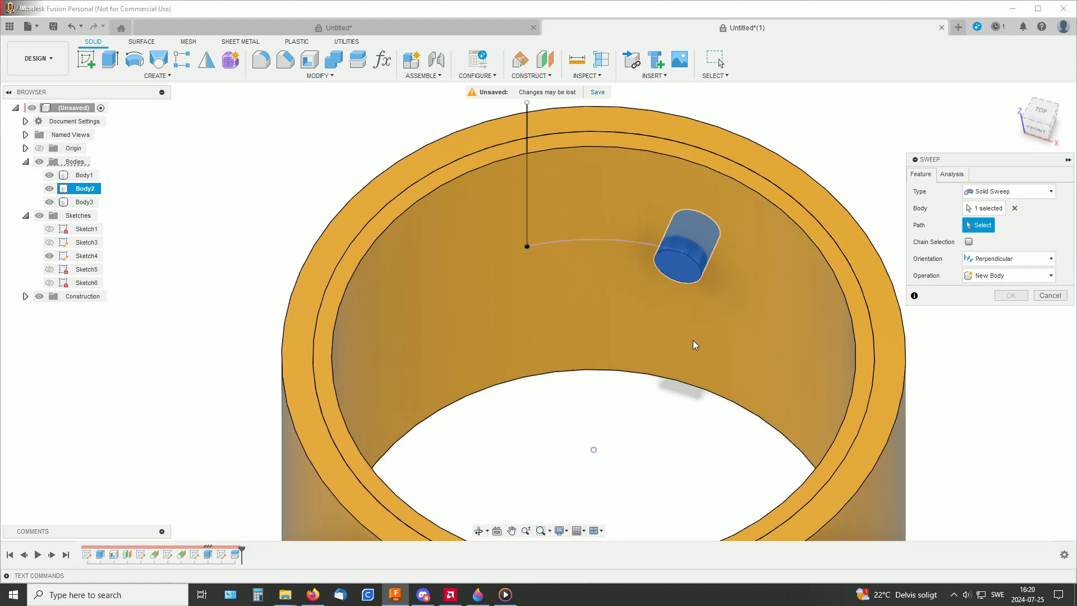
{"action": "left_click", "coordinate": [619, 238]}
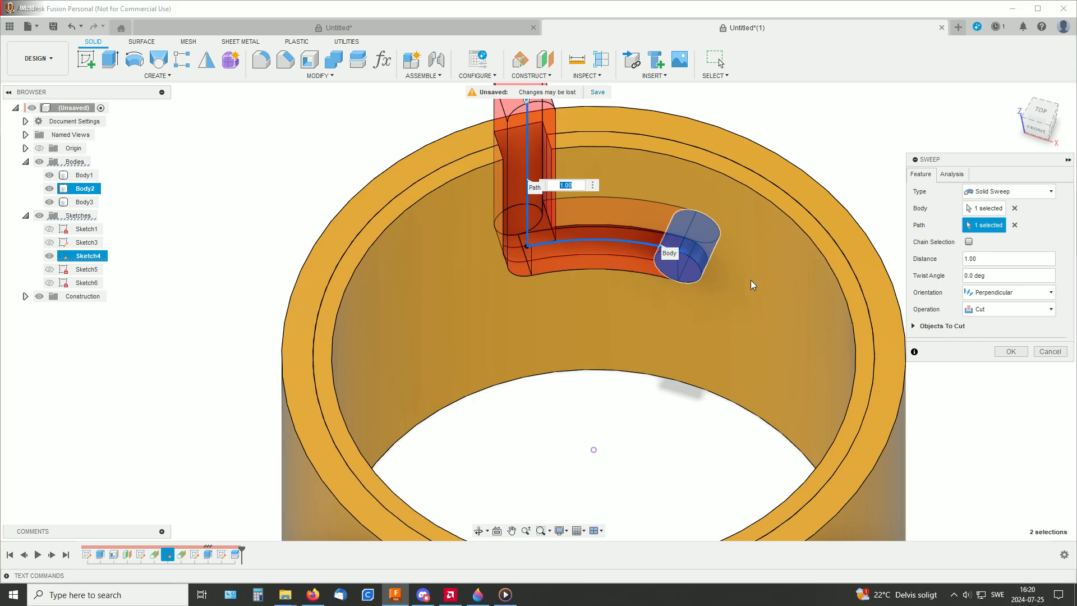
{"action": "middle_click_drag", "start_coordinate": [633, 283], "coordinate": [626, 356]}
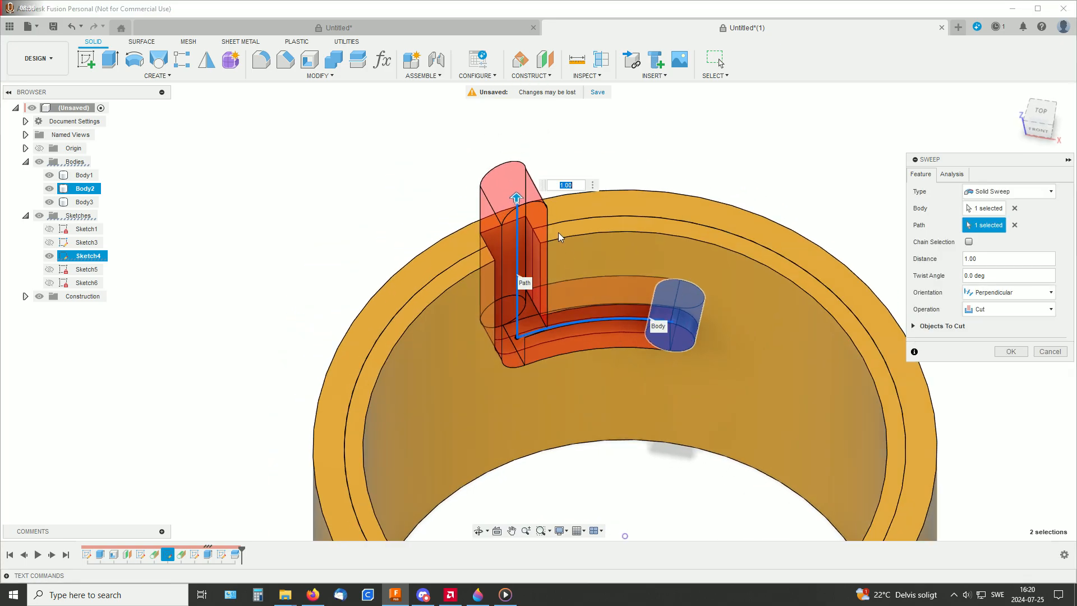
Restrict the sweep cut to the inner ring, Body1, by excluding Body3, and create the groove
{"action": "left_click", "coordinate": [914, 328]}
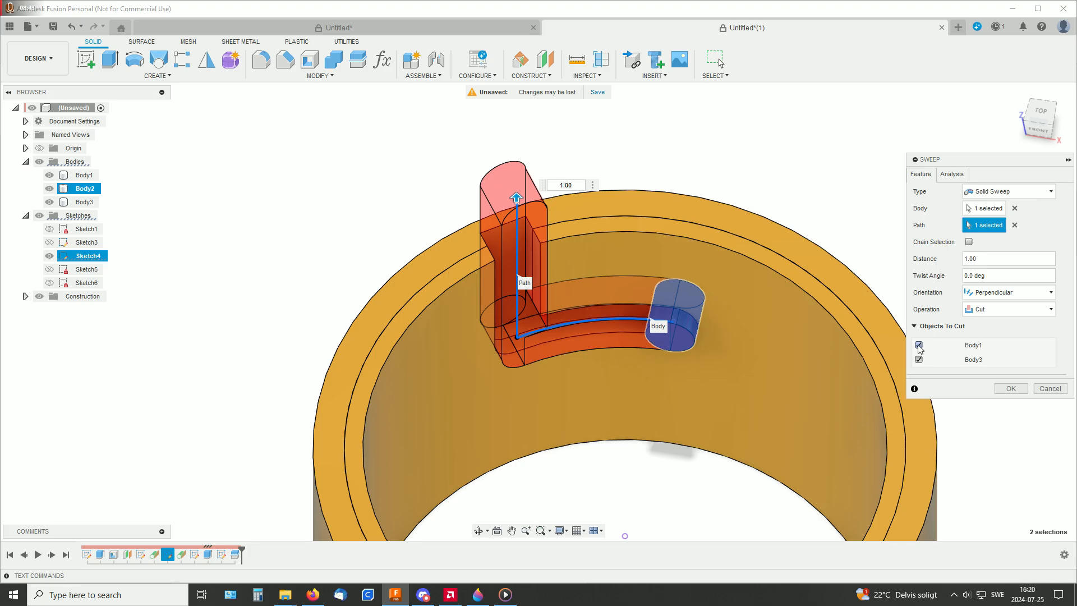
{"action": "left_click", "coordinate": [918, 345]}
{"action": "left_click", "coordinate": [919, 360]}
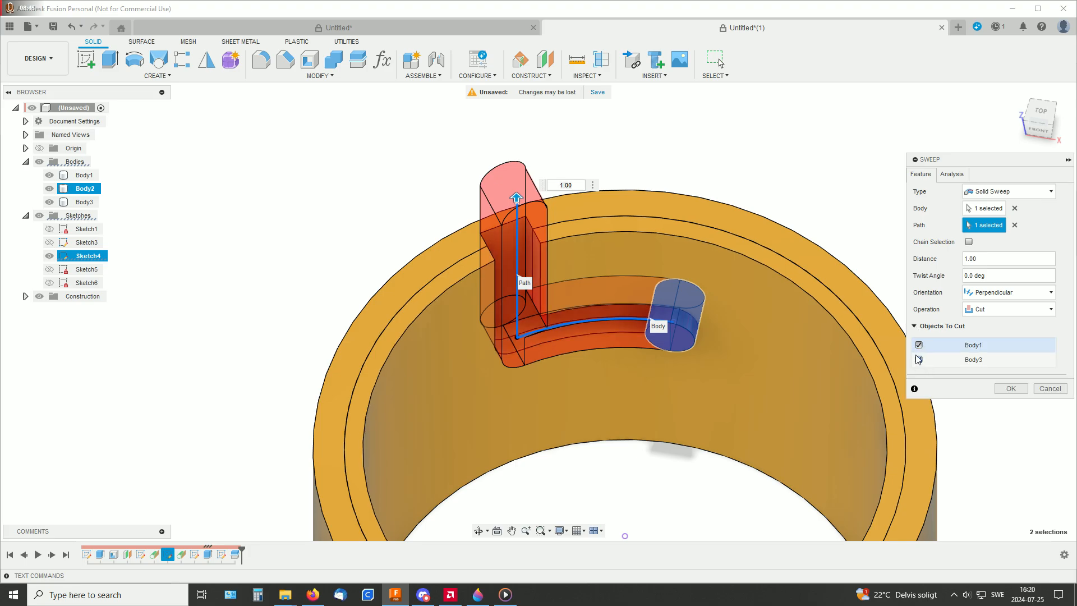
{"action": "left_click", "coordinate": [919, 359]}
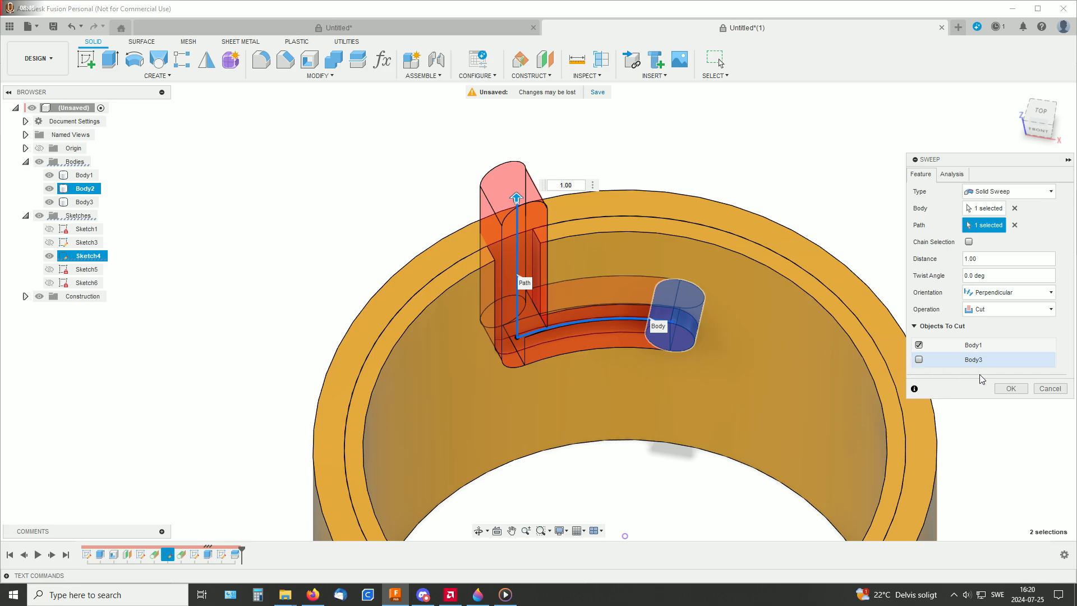
{"action": "left_click", "coordinate": [1008, 386]}
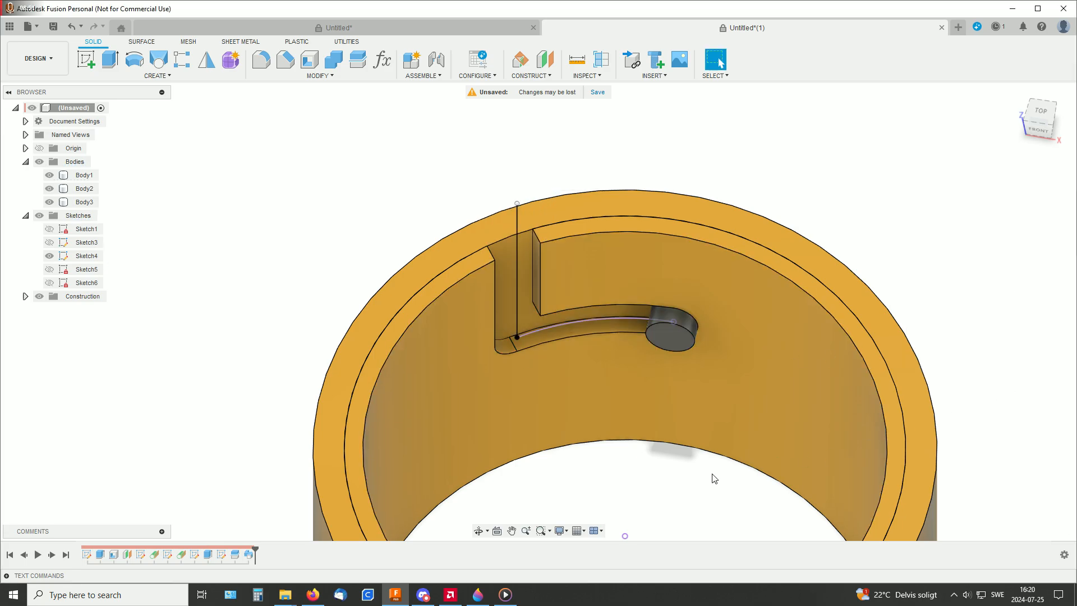
Join the inner ring to the outer ring with Combine, using the outer ring as the target body
{"action": "middle_click_drag", "start_coordinate": [713, 475], "coordinate": [727, 447]}
{"action": "scroll", "coordinate": [713, 442], "scroll_direction": "up", "scroll_amount": 3}
{"action": "middle_click_drag", "start_coordinate": [688, 416], "coordinate": [589, 374], "text": "shift"}
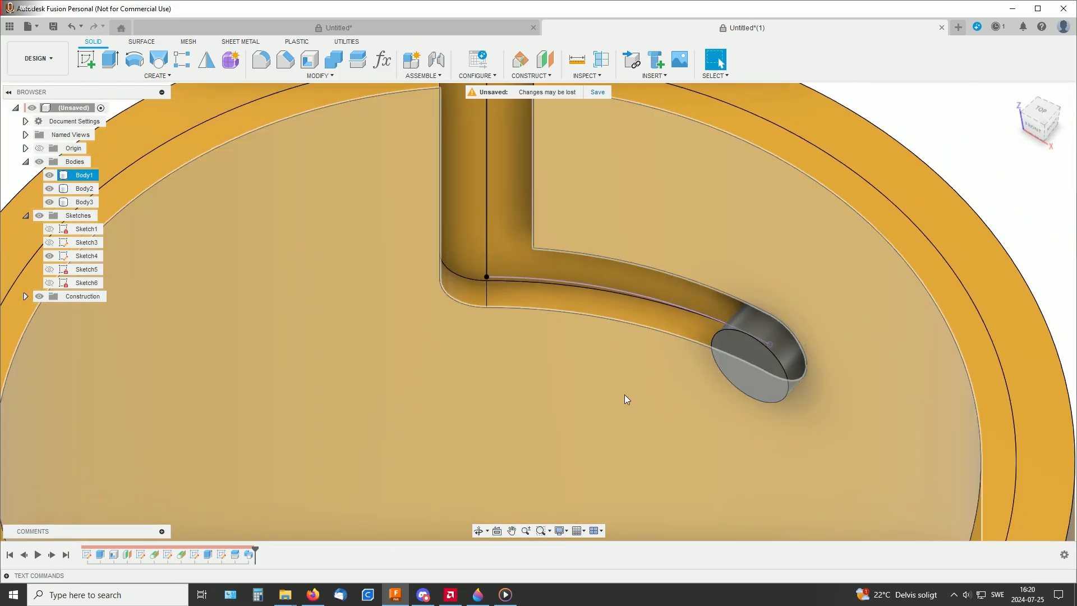
{"action": "scroll", "coordinate": [627, 399], "scroll_direction": "down", "scroll_amount": 4}
{"action": "middle_click_drag", "start_coordinate": [665, 396], "coordinate": [637, 409], "text": "shift"}
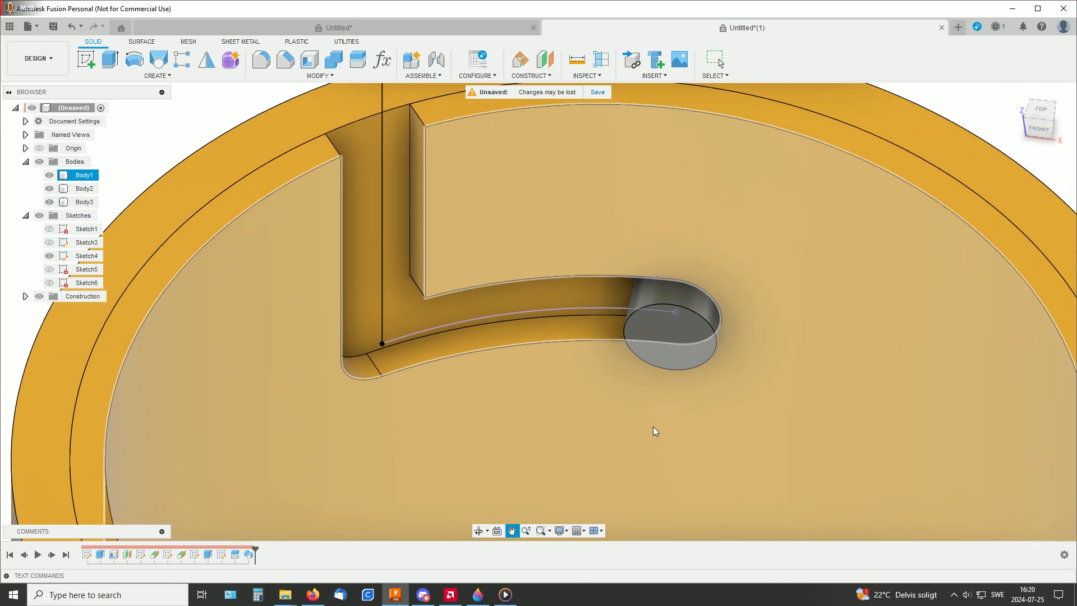
{"action": "key", "text": "Escape"}
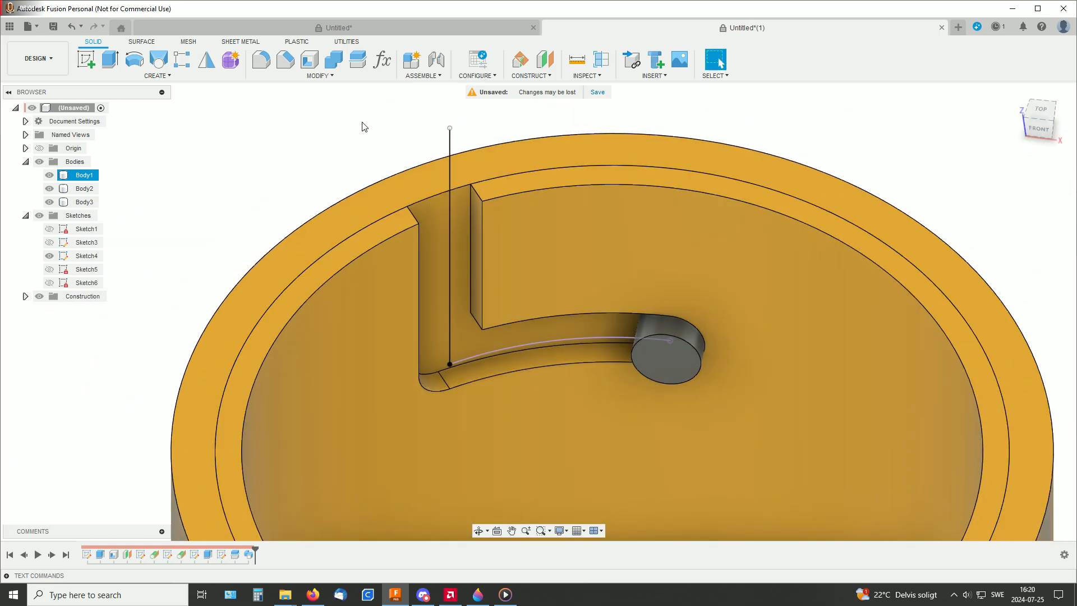
{"action": "left_click", "coordinate": [336, 66]}
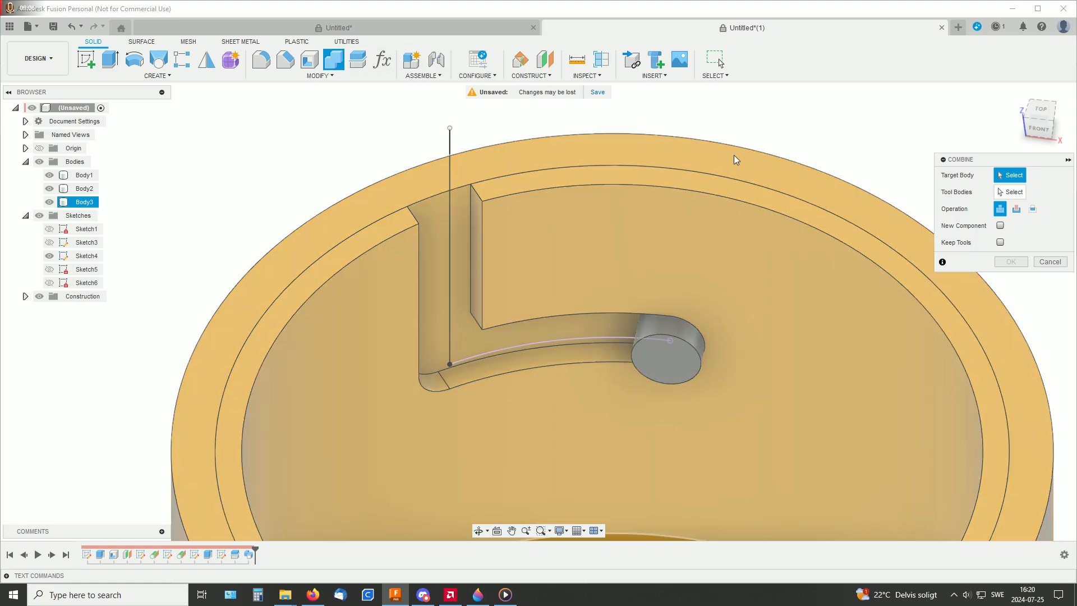
{"action": "left_click", "coordinate": [734, 156]}
{"action": "left_click", "coordinate": [744, 194]}
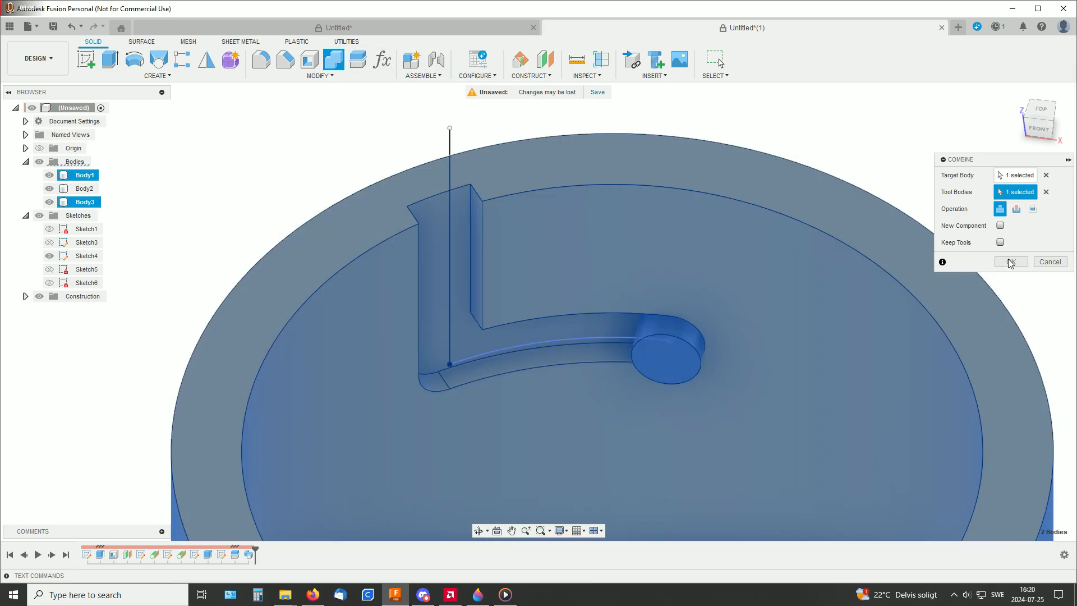
{"action": "left_click", "coordinate": [1010, 262]}
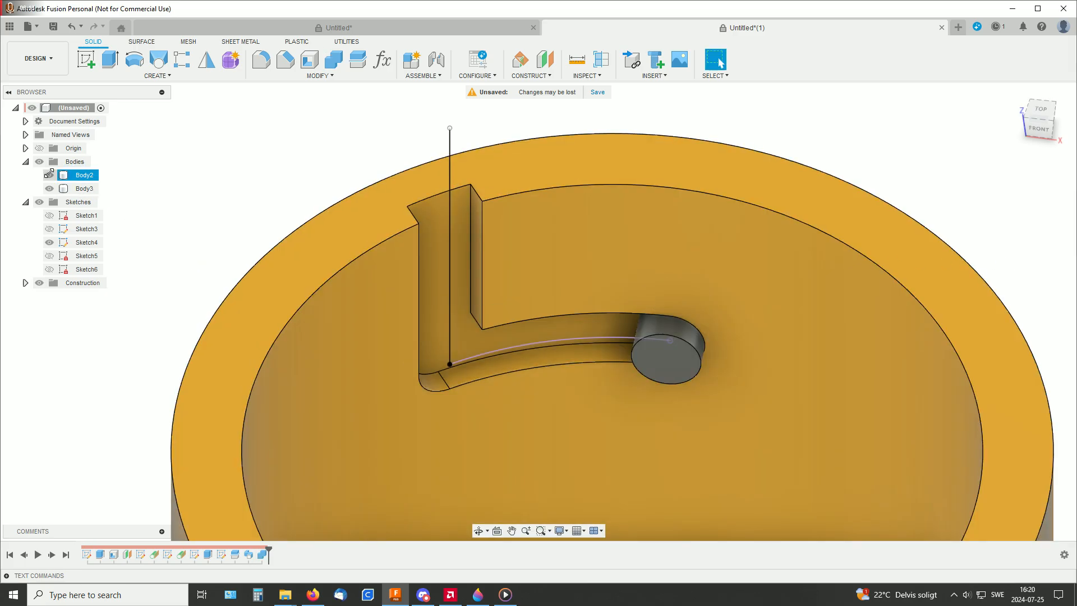
Temporarily hide the cylinder, Body2, to check the rounded end of the groove, and show it again
{"action": "left_click", "coordinate": [50, 175]}
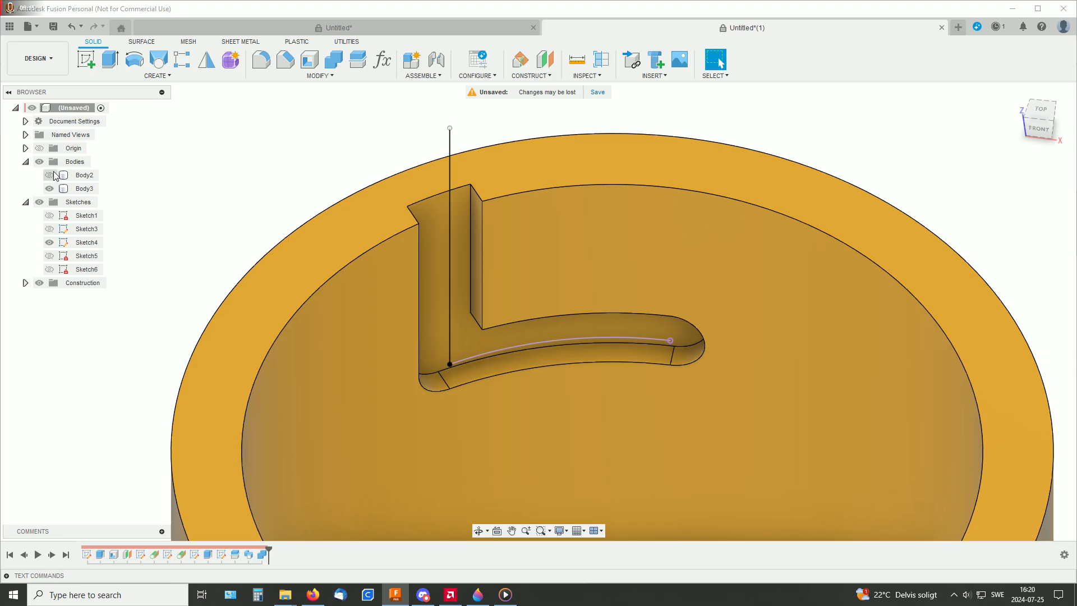
{"action": "left_click", "coordinate": [53, 176]}
{"action": "left_click", "coordinate": [52, 177]}
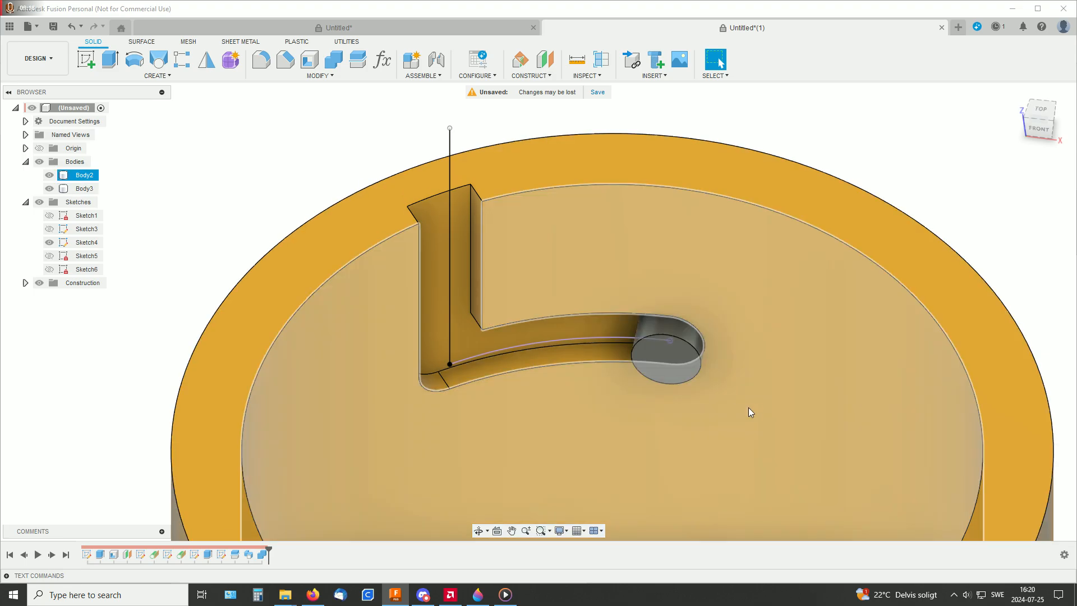
Cut the cylinder, Body2, out of the ring, Body3, with Combine without keeping the tool body, and hide Sketch4
{"action": "middle_click_drag", "start_coordinate": [753, 405], "coordinate": [611, 338], "text": "shift"}
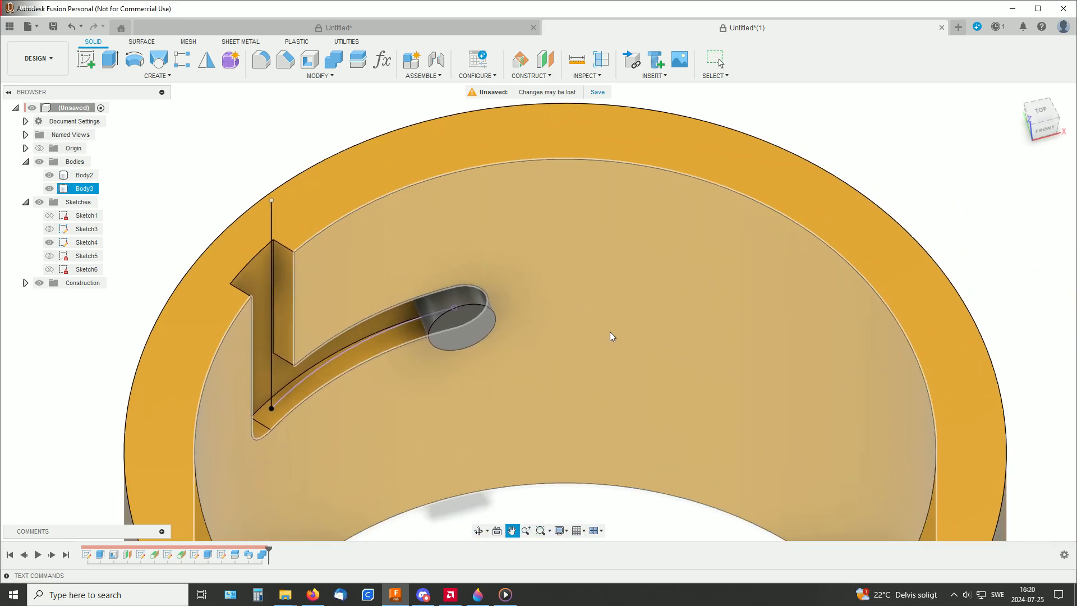
{"action": "left_click", "coordinate": [333, 64]}
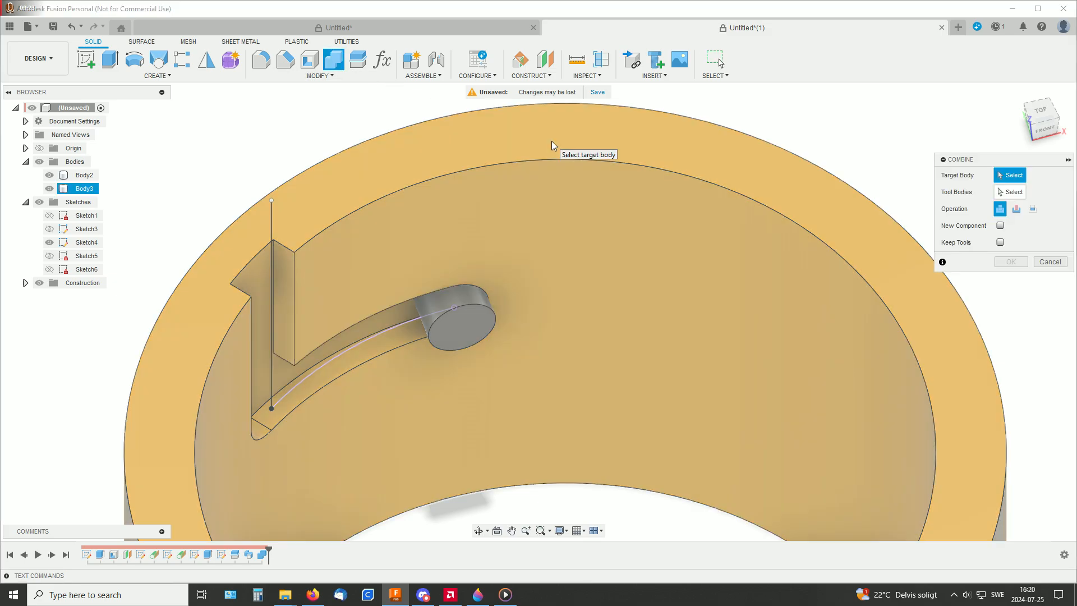
{"action": "left_click", "coordinate": [550, 141]}
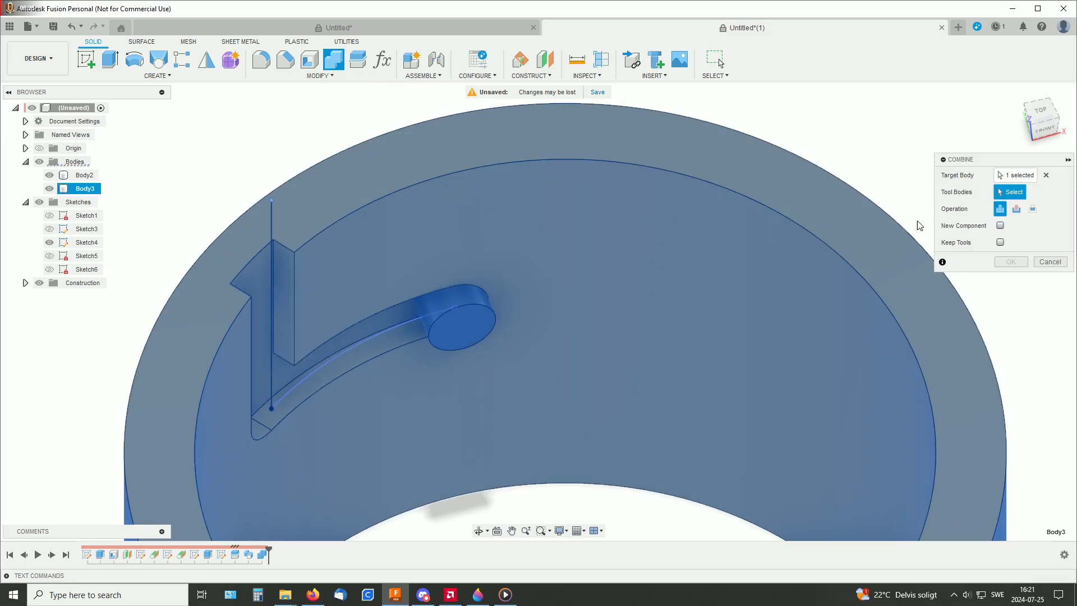
{"action": "left_click", "coordinate": [472, 301]}
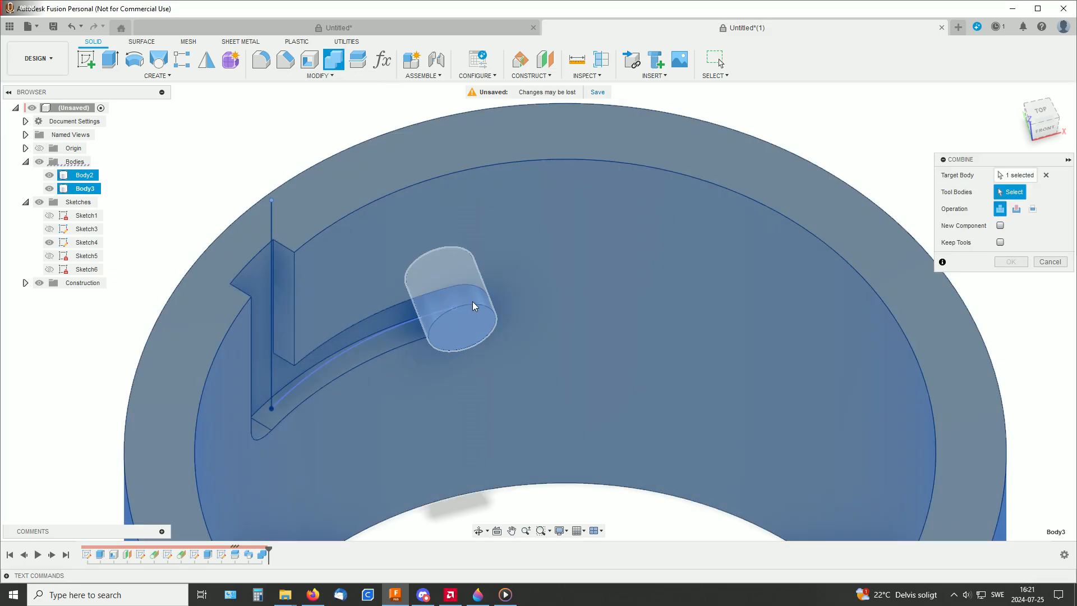
{"action": "left_click", "coordinate": [1016, 208]}
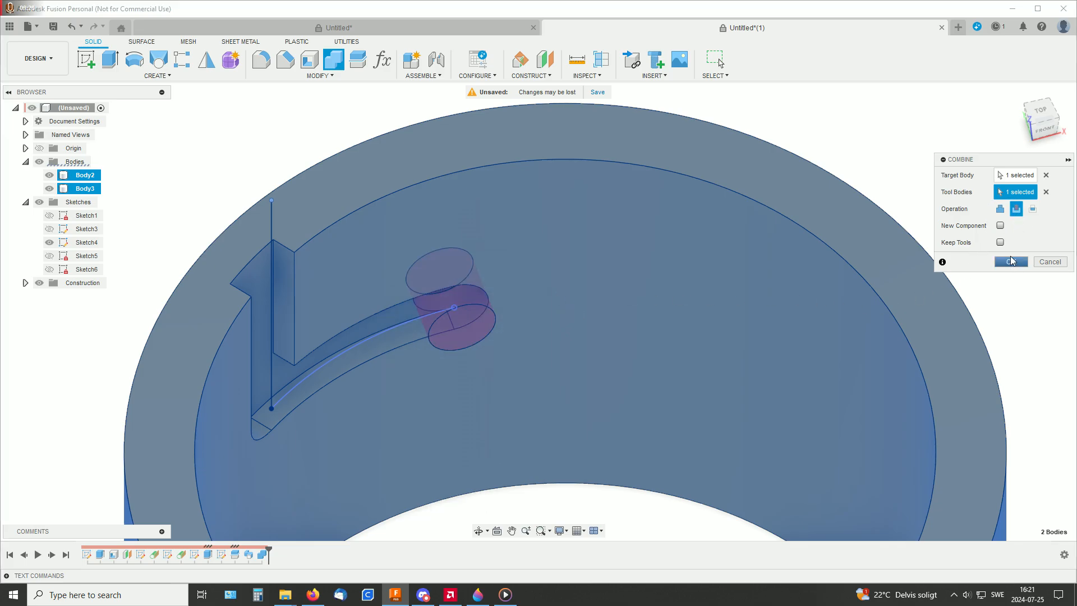
{"action": "left_click", "coordinate": [1010, 262]}
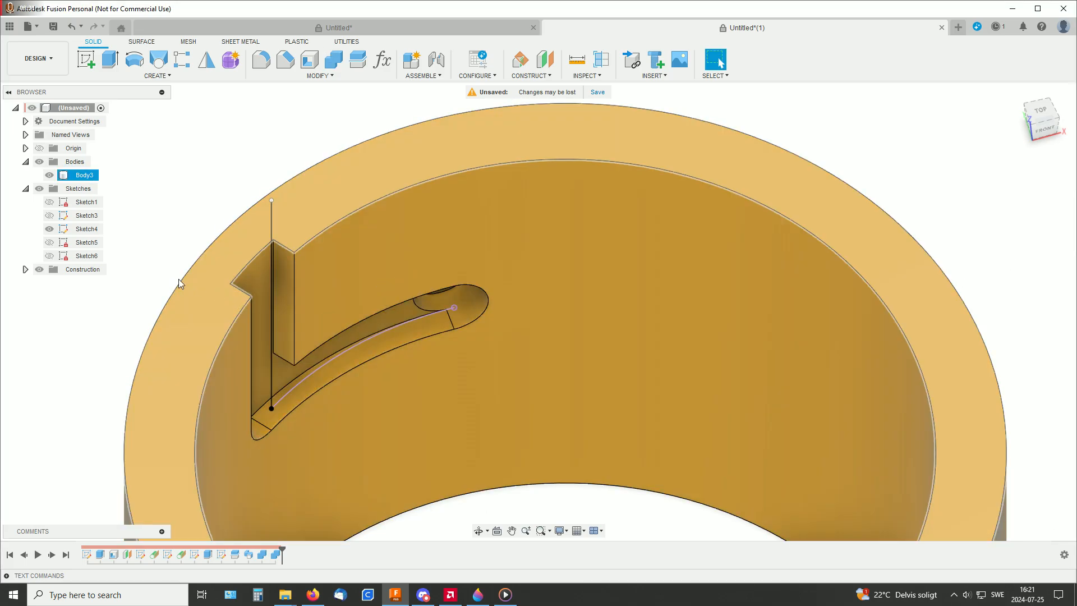
{"action": "left_click", "coordinate": [49, 228]}
Delete the rounded face at the outer corner where the groove's vertical and curved legs meet
{"action": "mouse_move", "coordinate": [644, 353]}
{"action": "middle_mouse_down", "text": "shift"}
{"action": "mouse_move", "coordinate": [606, 330]}
{"action": "mouse_move", "coordinate": [593, 288]}
{"action": "mouse_move", "coordinate": [798, 399]}
{"action": "mouse_move", "coordinate": [692, 374]}
{"action": "mouse_move", "coordinate": [742, 377]}
{"action": "mouse_move", "coordinate": [704, 394]}
{"action": "mouse_move", "coordinate": [712, 365]}
{"action": "mouse_move", "coordinate": [661, 375]}
{"action": "mouse_move", "coordinate": [697, 376]}
{"action": "mouse_move", "coordinate": [685, 365]}
{"action": "mouse_move", "coordinate": [649, 373]}
{"action": "mouse_move", "coordinate": [667, 371]}
{"action": "middle_mouse_up", "text": "shift"}
{"action": "scroll", "coordinate": [538, 342], "scroll_direction": "up", "scroll_amount": 5}
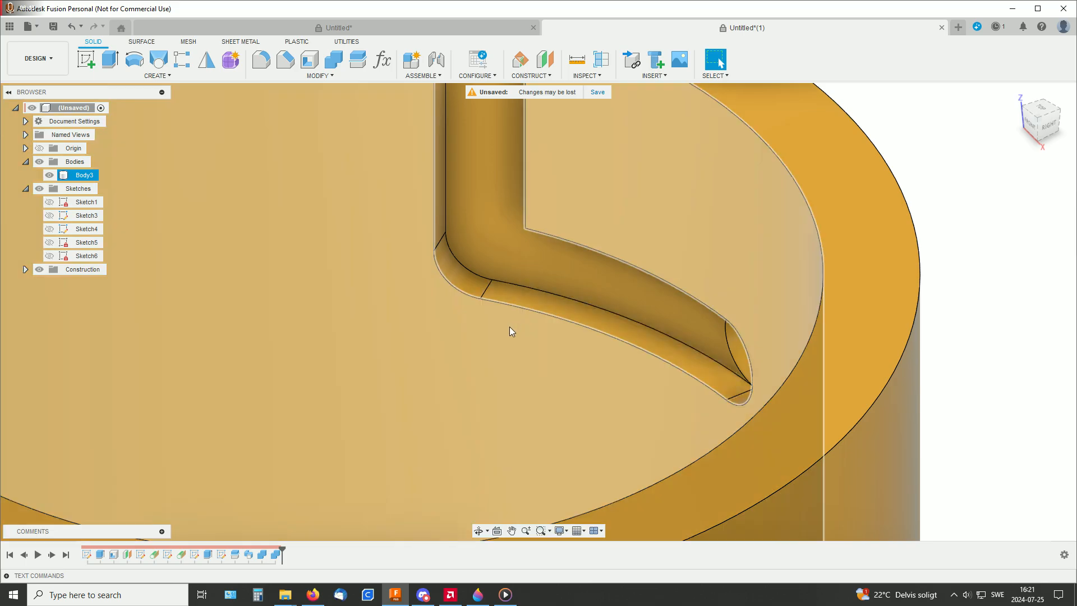
{"action": "middle_click_drag", "start_coordinate": [509, 326], "coordinate": [506, 329], "text": "shift"}
{"action": "left_click", "coordinate": [466, 271]}
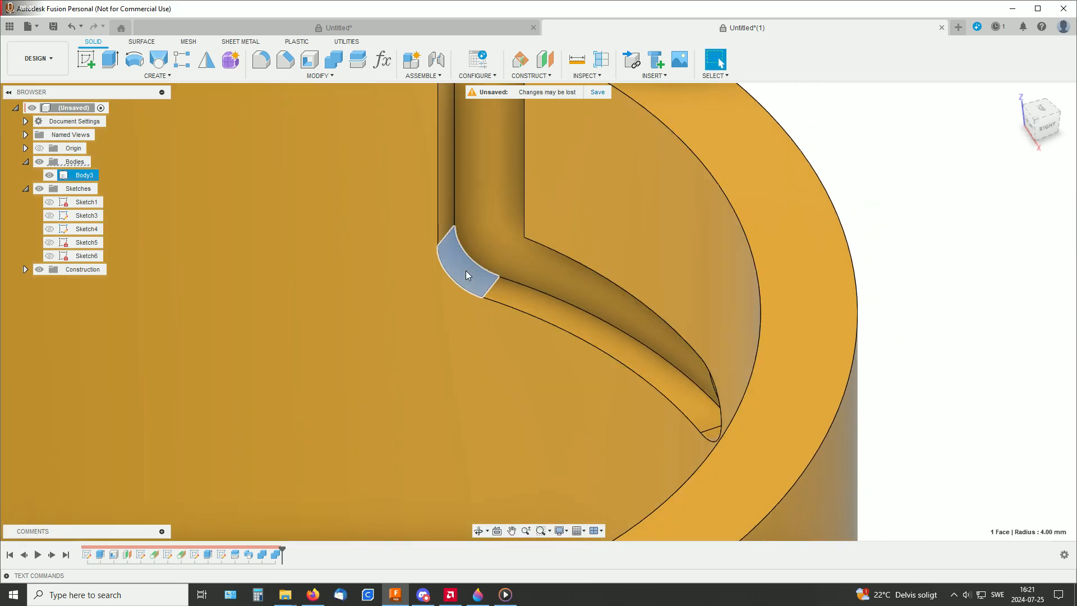
{"action": "right_click", "coordinate": [465, 270]}
{"action": "left_click", "coordinate": [439, 254]}
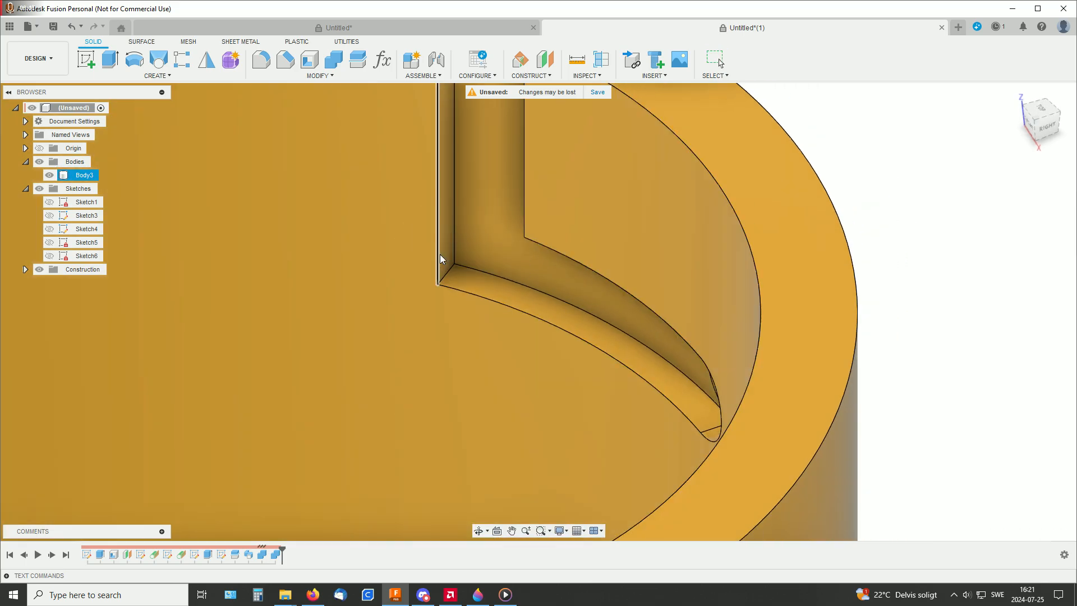
Examine the groove's corner up close and the whole L-shaped groove with its end pocket from several angles
{"action": "scroll", "coordinate": [501, 358], "scroll_direction": "up", "scroll_amount": 2}
{"action": "middle_click_drag", "start_coordinate": [497, 372], "coordinate": [456, 269], "text": "shift"}
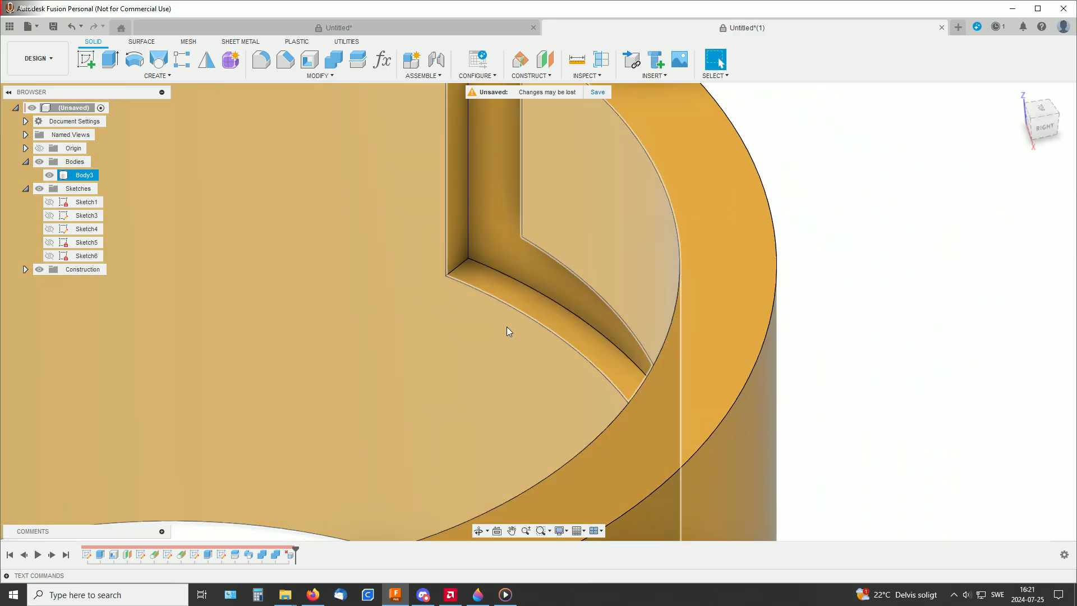
{"action": "middle_click_drag", "start_coordinate": [487, 358], "coordinate": [631, 383], "text": "shift"}
{"action": "scroll", "coordinate": [632, 384], "scroll_direction": "down", "scroll_amount": 3}
{"action": "middle_click_drag", "start_coordinate": [1042, 395], "coordinate": [939, 349]}
{"action": "scroll", "coordinate": [948, 368], "scroll_direction": "down", "scroll_amount": 2}
{"action": "scroll", "coordinate": [948, 368], "scroll_direction": "down", "scroll_amount": 1}
{"action": "middle_click_drag", "start_coordinate": [976, 379], "coordinate": [926, 296], "text": "shift"}
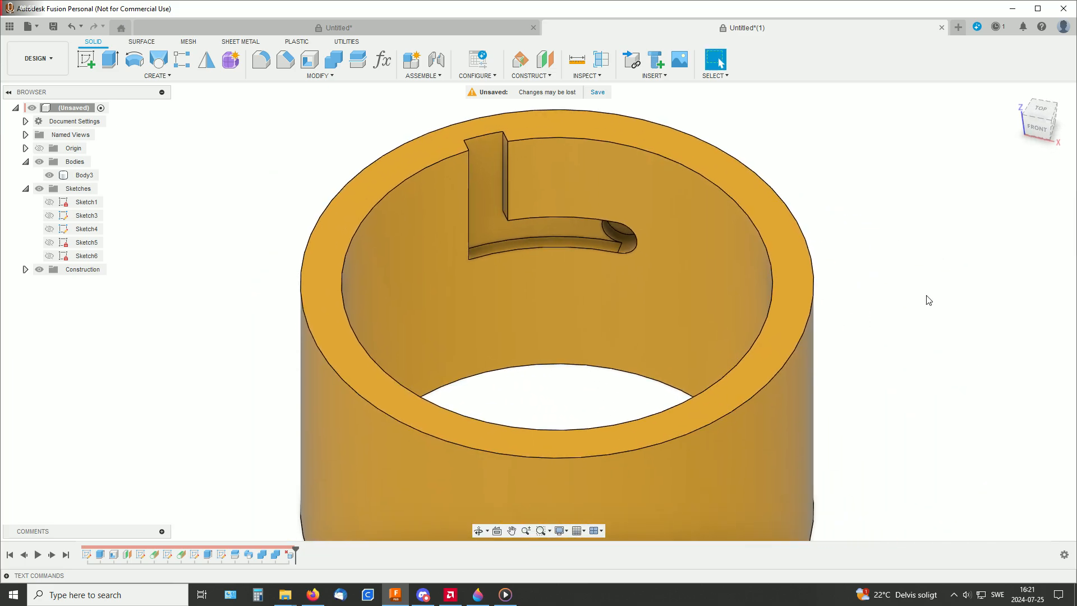